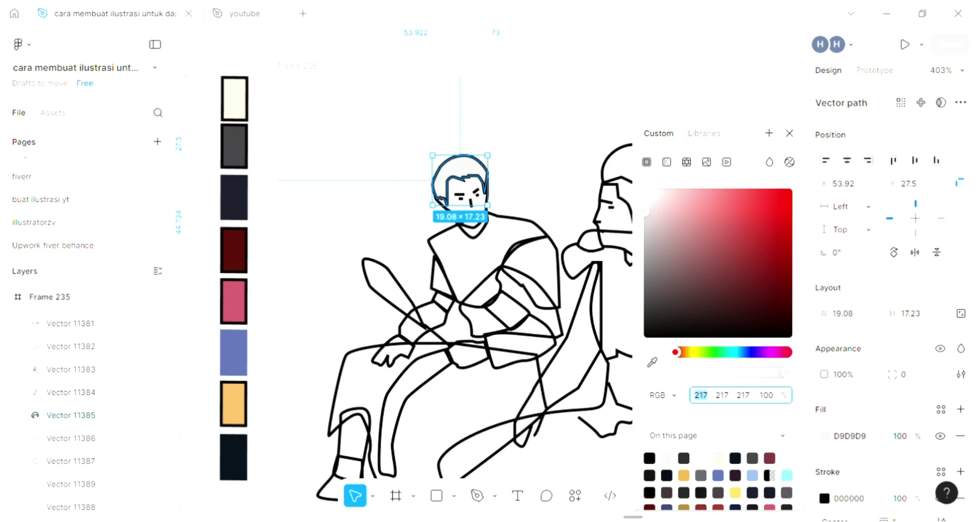
Fill the seated man's hair shape with the dark grey sampled from the colour palette.
key("i")
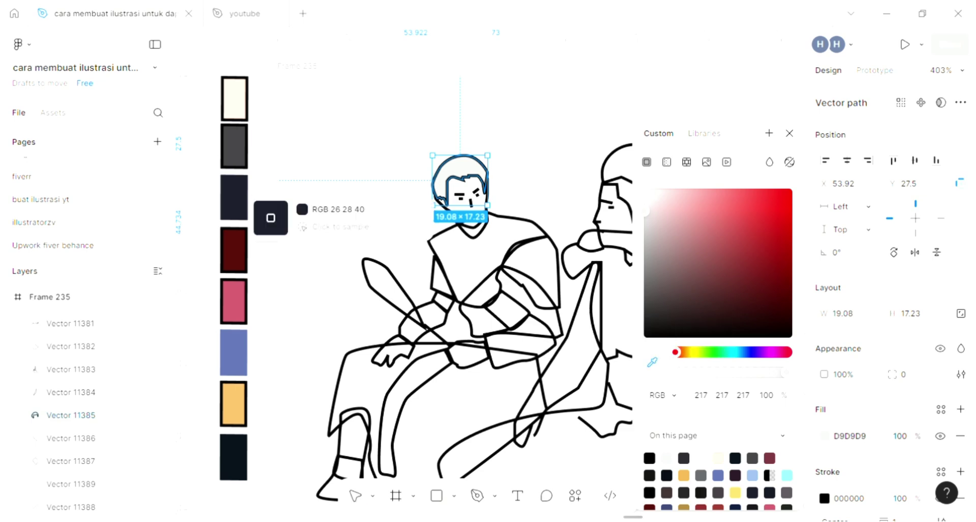
left_click(239, 134)
scroll(529, 201, "up", 1)
left_click(484, 240)
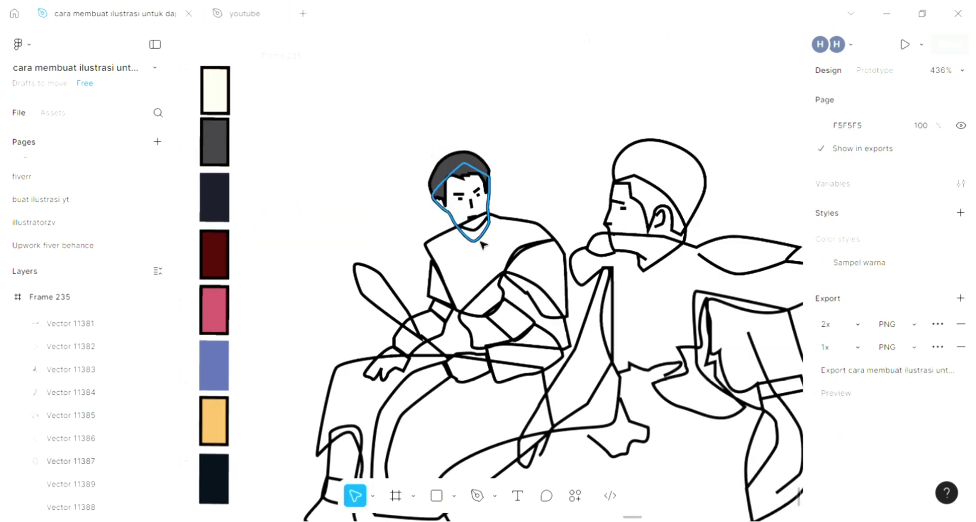
Fill the seated man's face shape with the cream palette colour FFE2D3 and send it to the back of the frame's layers.
left_click(484, 234)
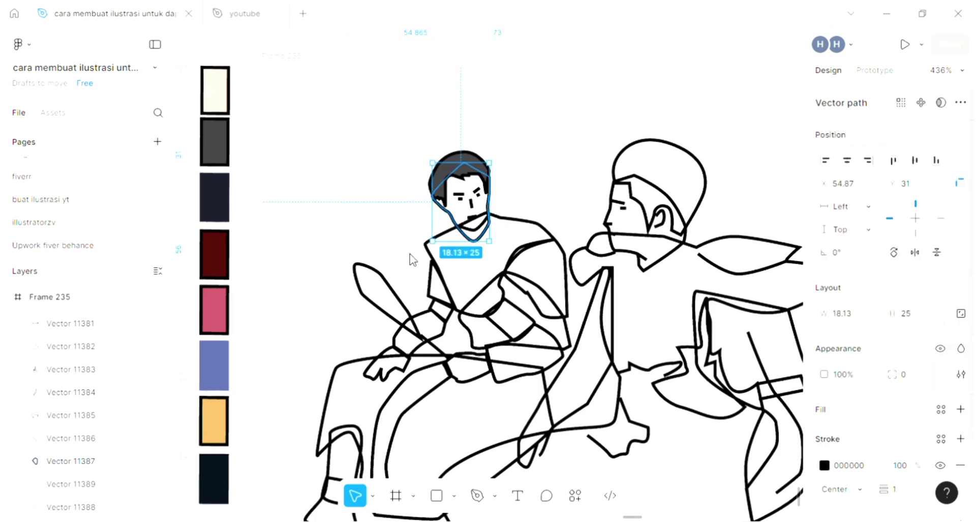
left_click(961, 409)
left_click(824, 435)
left_click(653, 362)
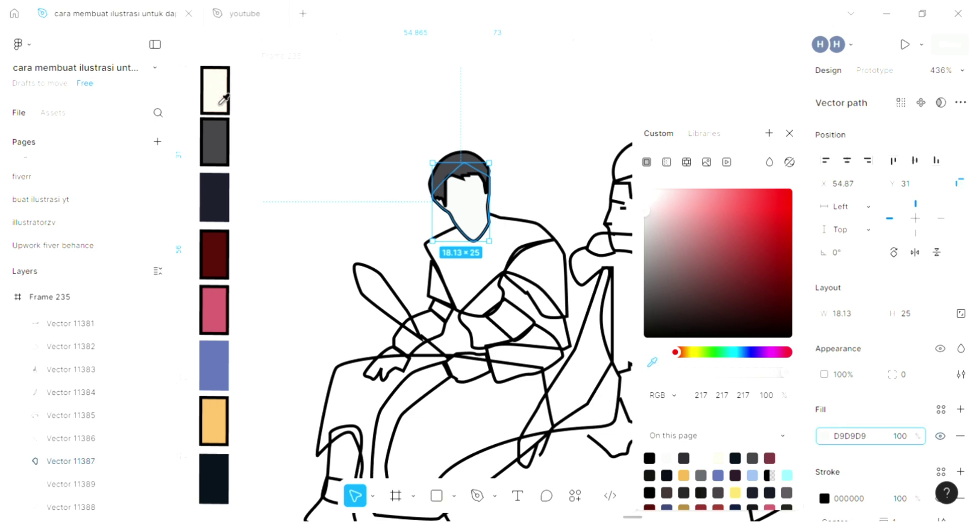
left_click(214, 91)
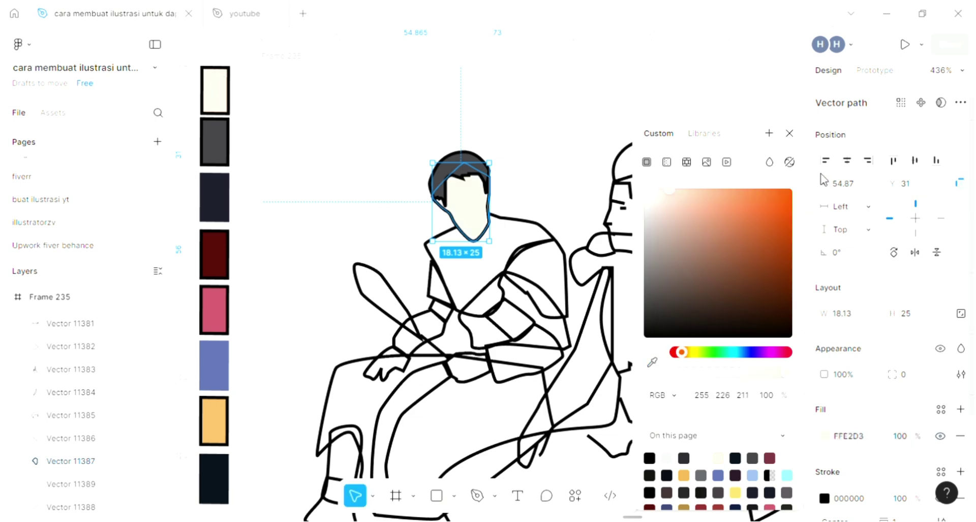
left_click(790, 134)
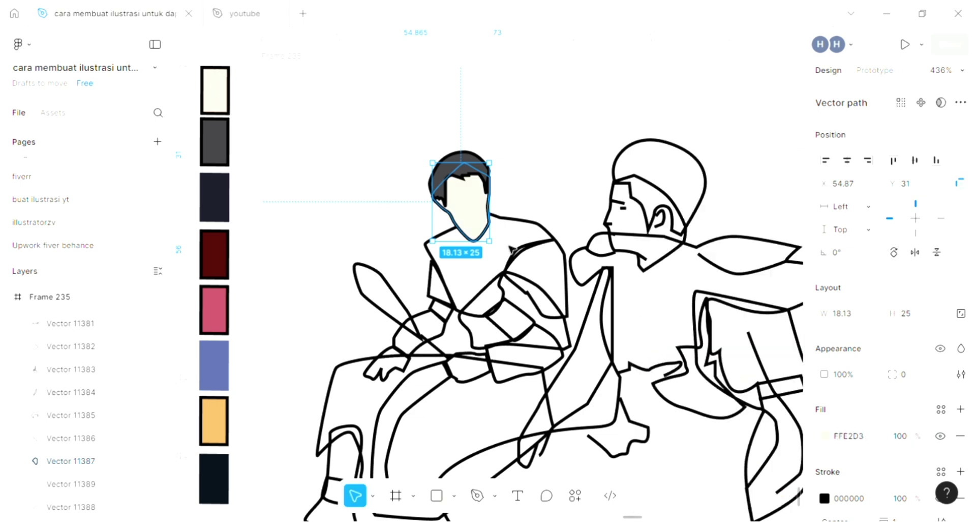
key("ctrl+shift+bracketleft")
scroll(550, 242, "down", 1)
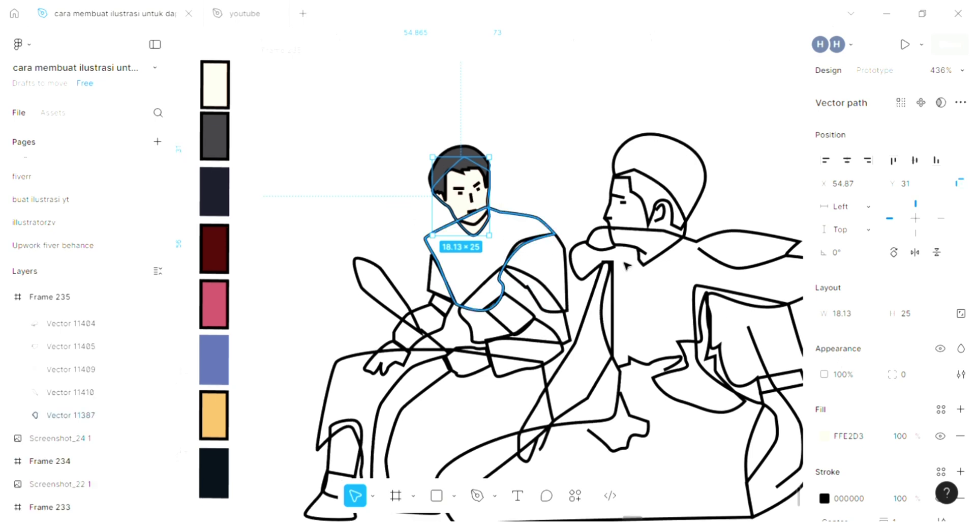
Add an ochre BE9234 fill to the seated man's torso shape.
key("Tab")
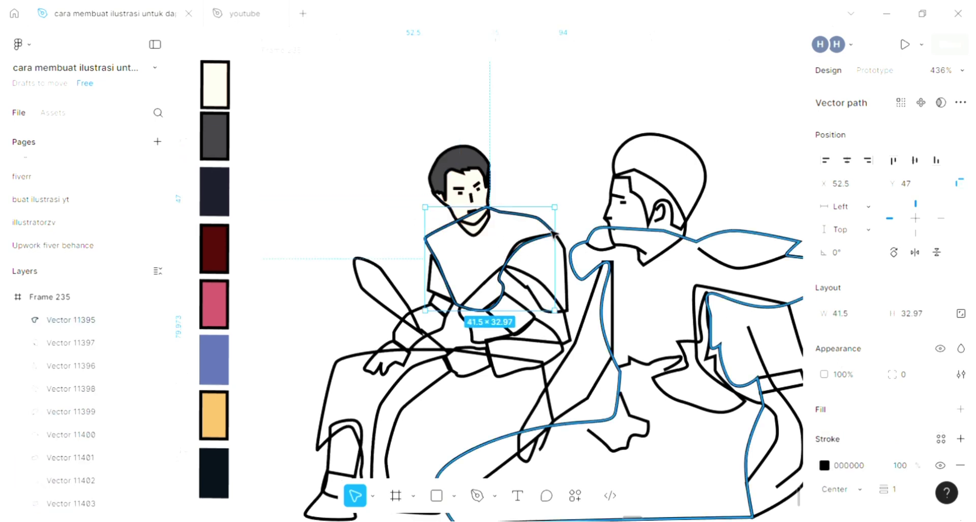
left_click(962, 410)
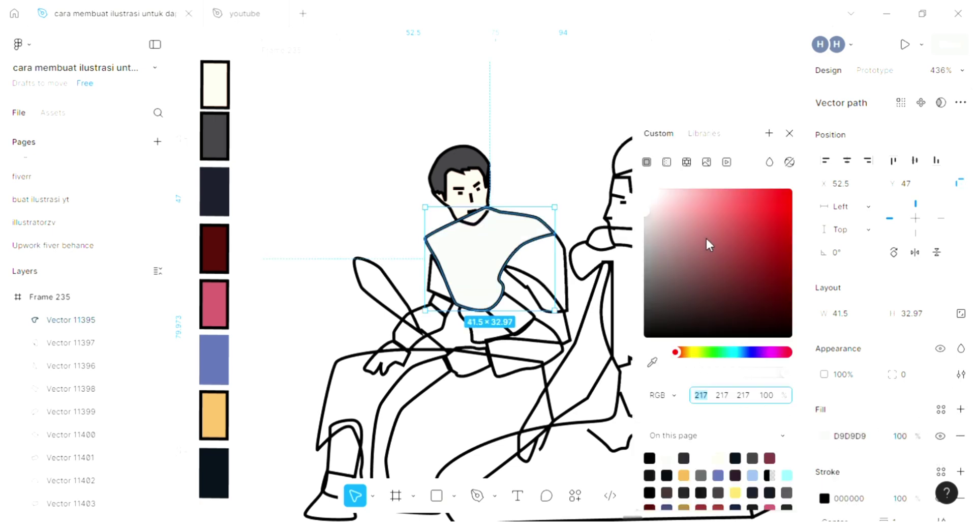
left_click(690, 352)
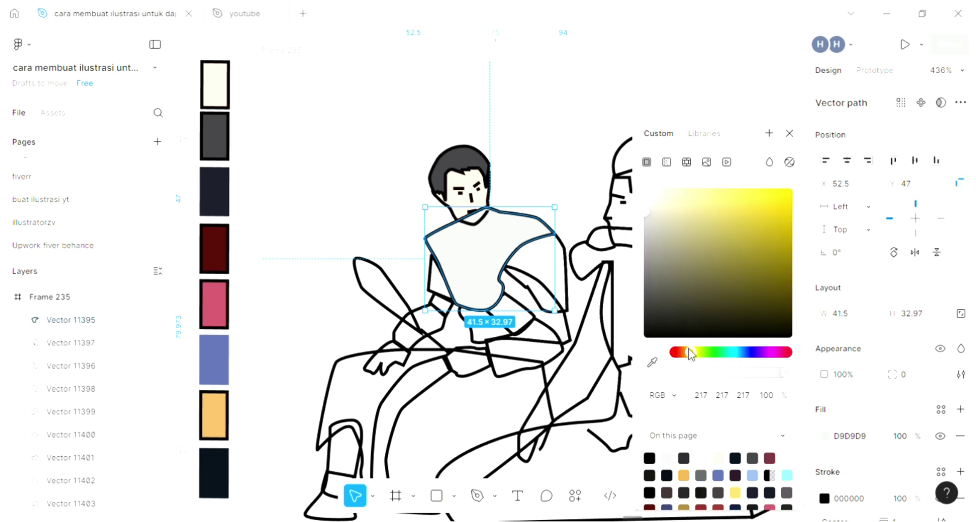
left_click(751, 231)
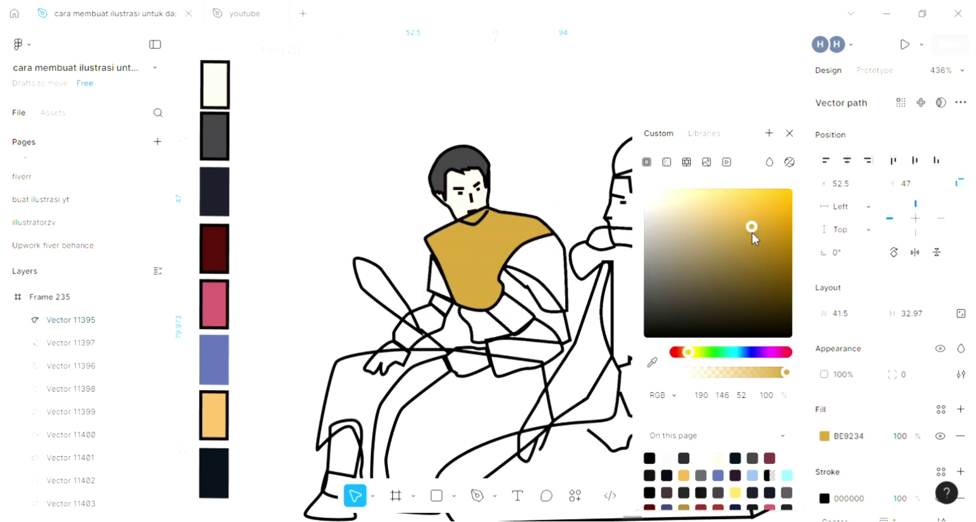
left_click(532, 255)
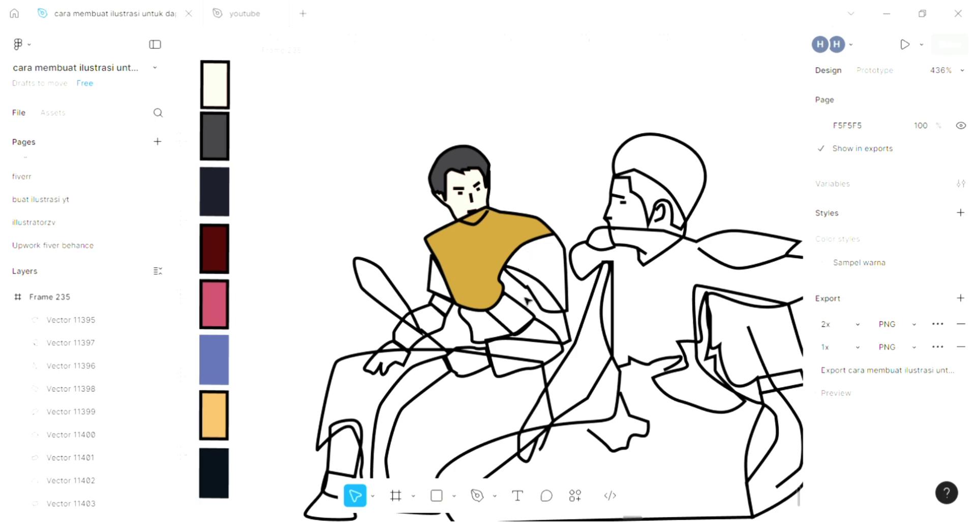
Send the ochre torso shape to the back of Frame 235's layers.
scroll(511, 315, "up", 1)
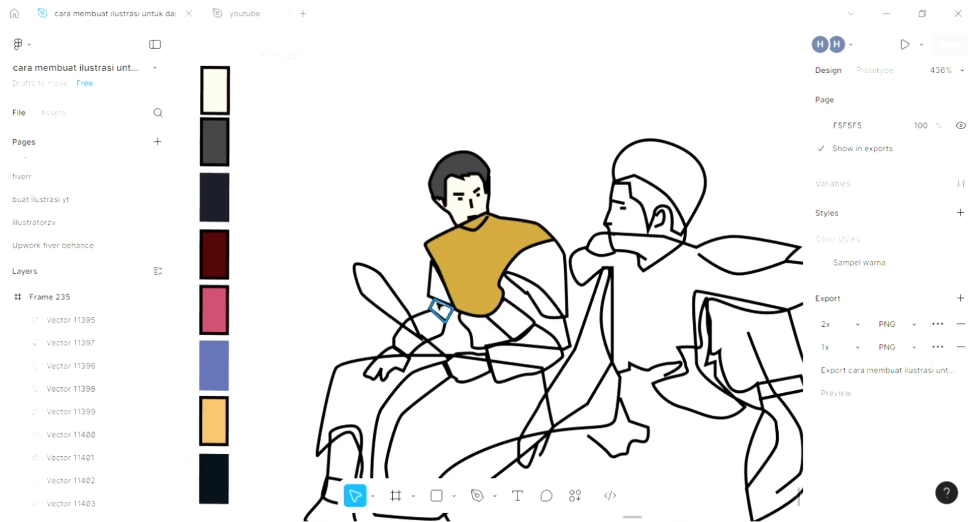
left_click(440, 272)
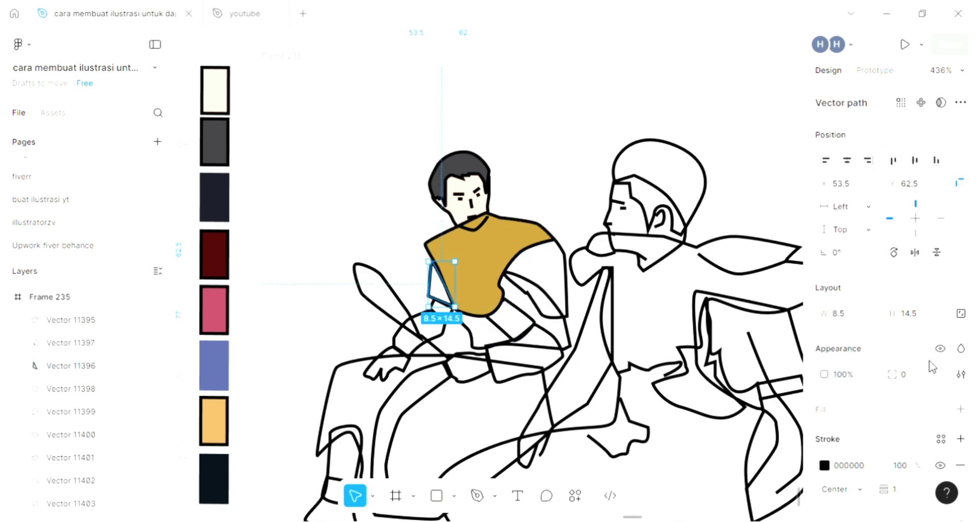
left_click(516, 245)
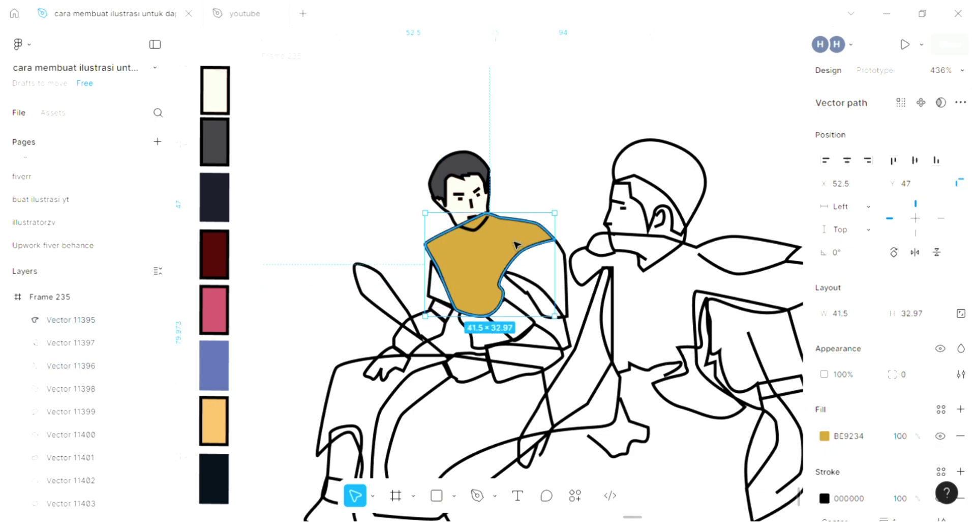
key("ctrl+shift+[")
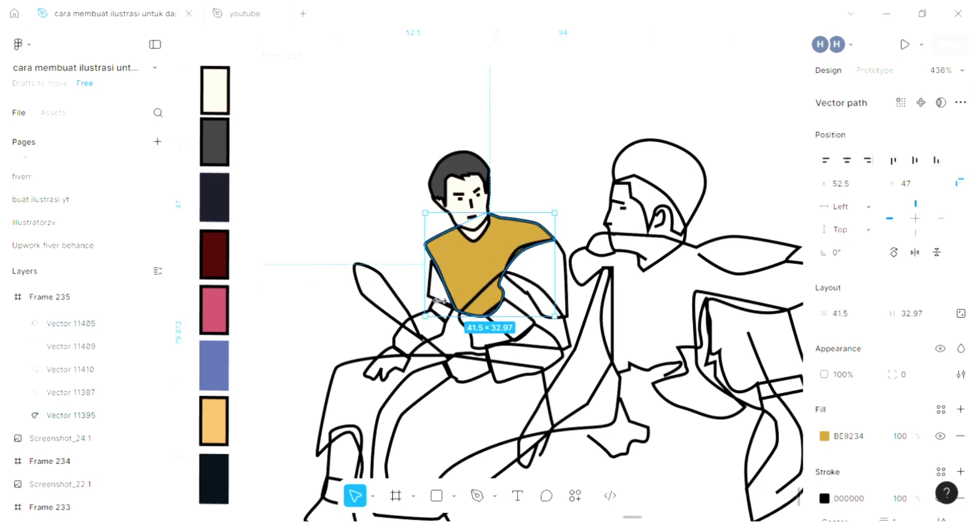
Fill the small sleeve shape left of the torso with the dark grey 3E3D41 sampled from the man's hair.
key("Tab")
left_click(960, 408)
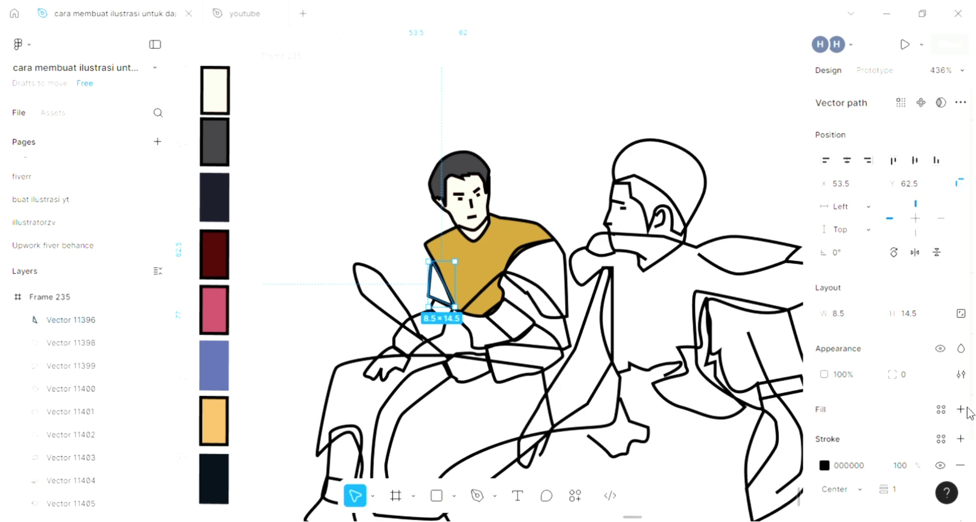
scroll(502, 346, "left", 2)
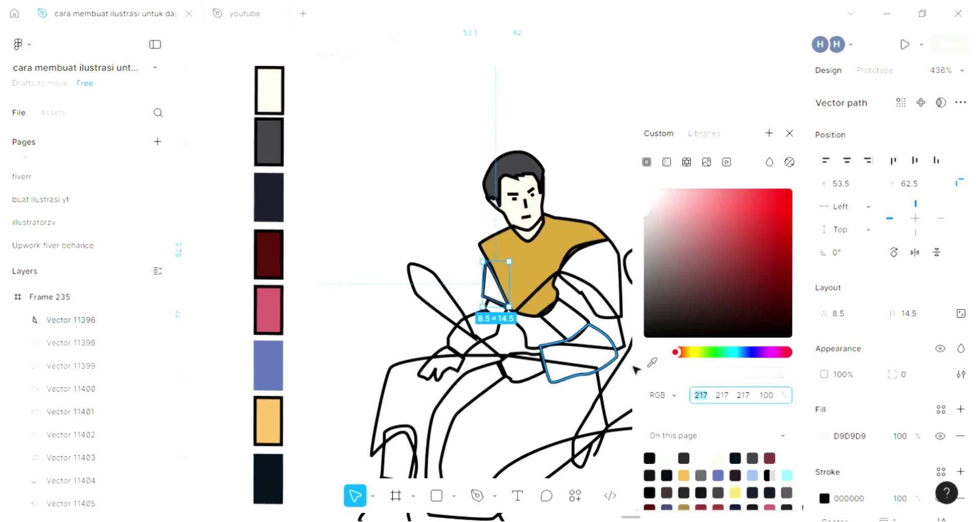
left_click(652, 362)
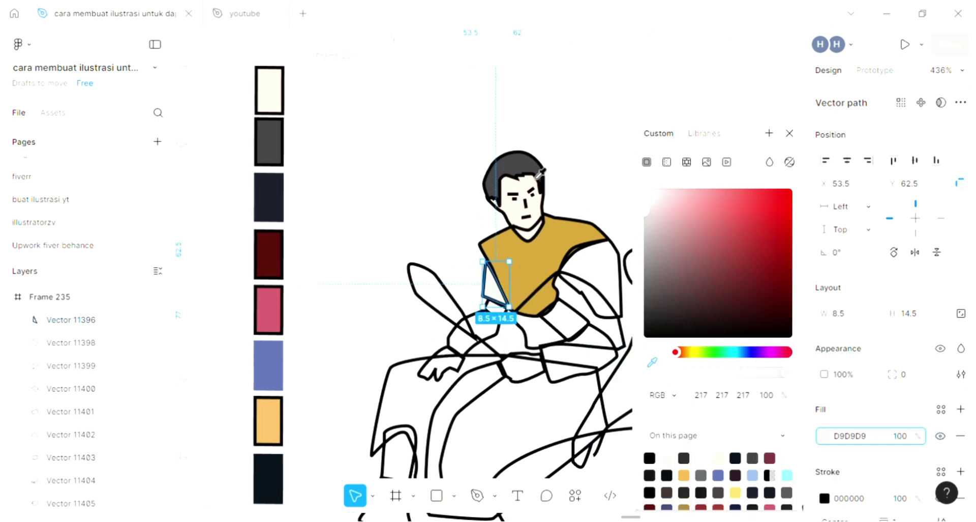
left_click(509, 168)
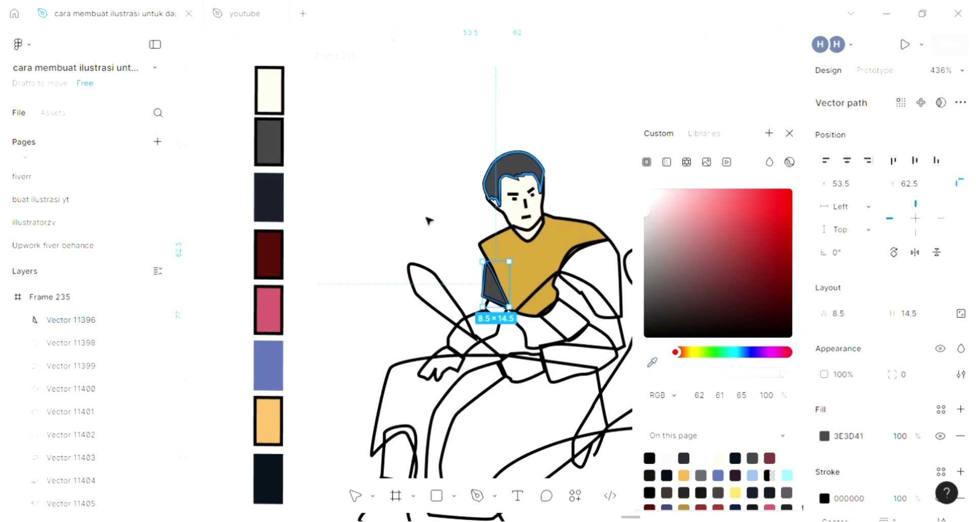
Give Frame 235's background a linear gradient from pink F69595 to 905757.
left_click(342, 72)
left_click(436, 207)
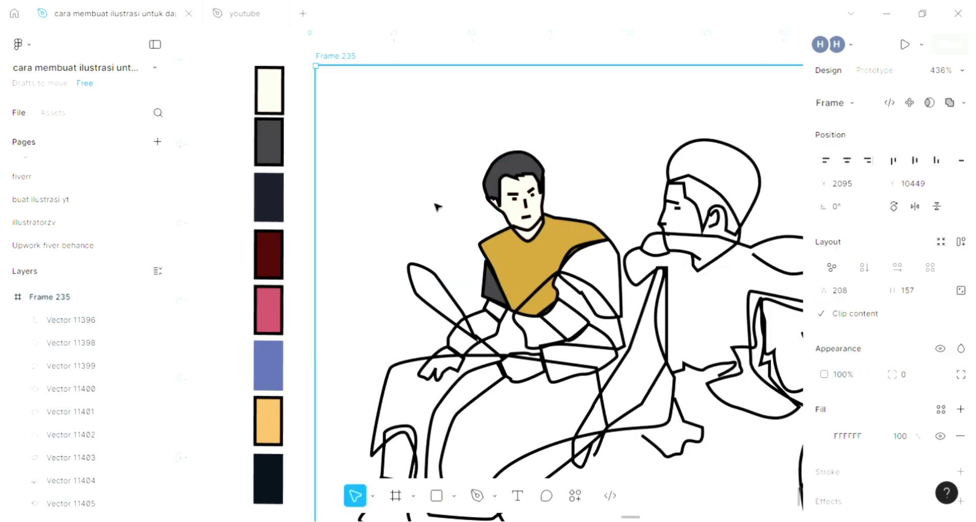
scroll(467, 257, "right", 3)
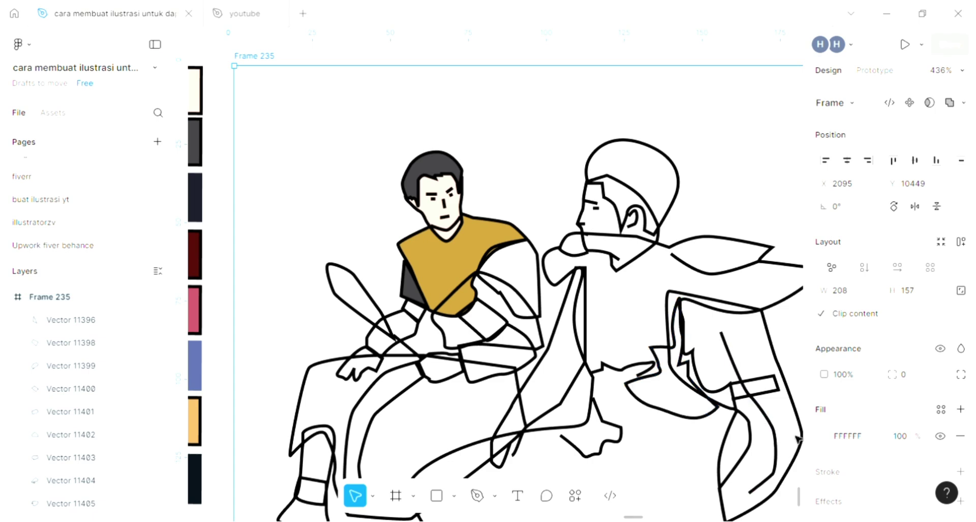
left_click(826, 437)
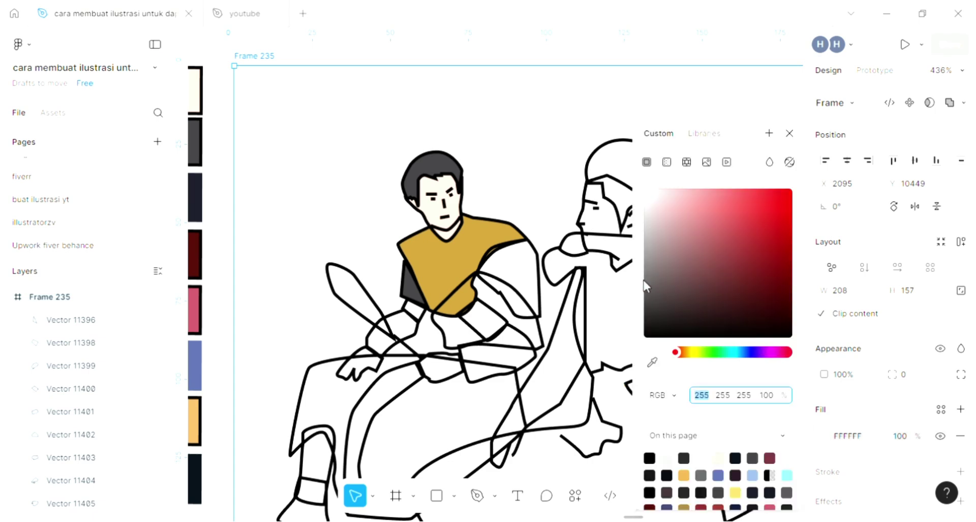
left_click(703, 199)
left_click(667, 161)
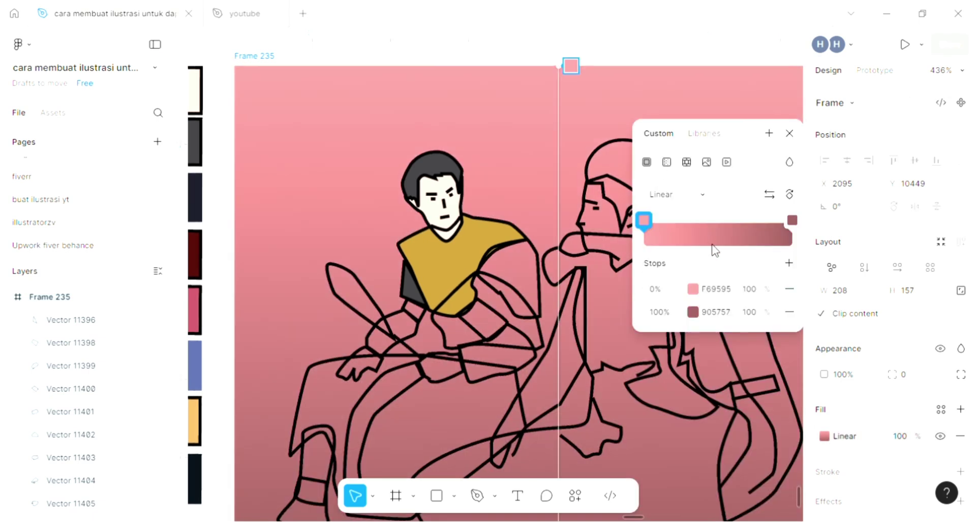
Change the 0% stop of the frame's background gradient to a light mint green.
left_click(694, 291)
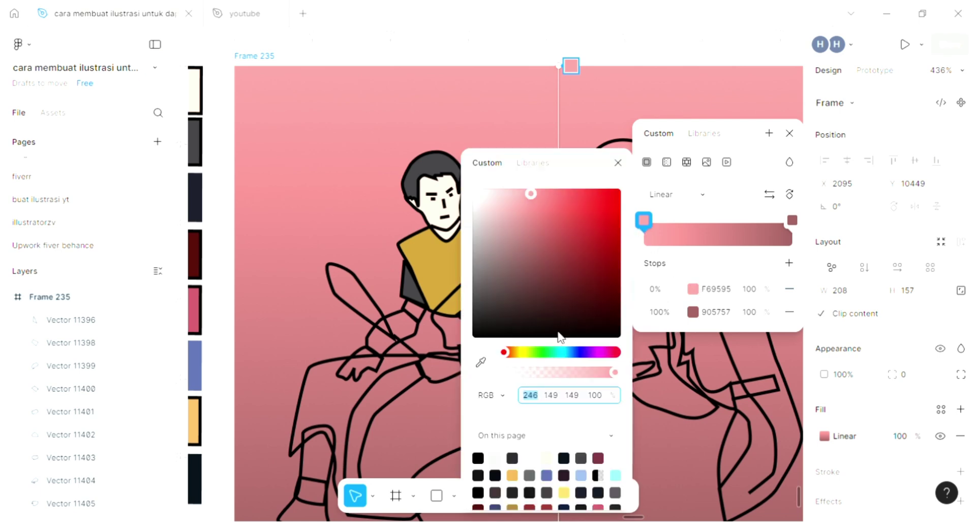
left_click(526, 352)
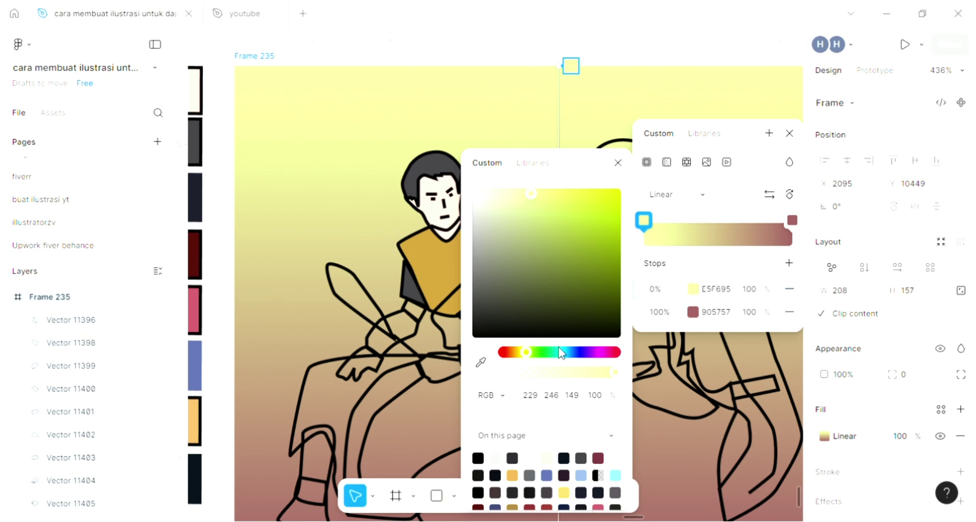
left_click(560, 352)
key("Escape")
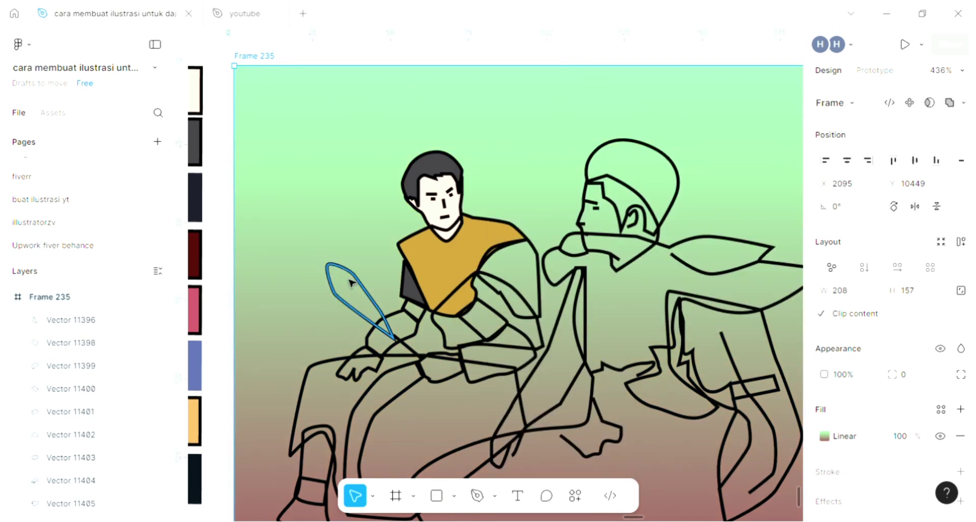
Fill the large sleeve shape right of the torso with the dark grey 3E3D41 sampled from the other sleeve.
scroll(351, 283, "down", 1)
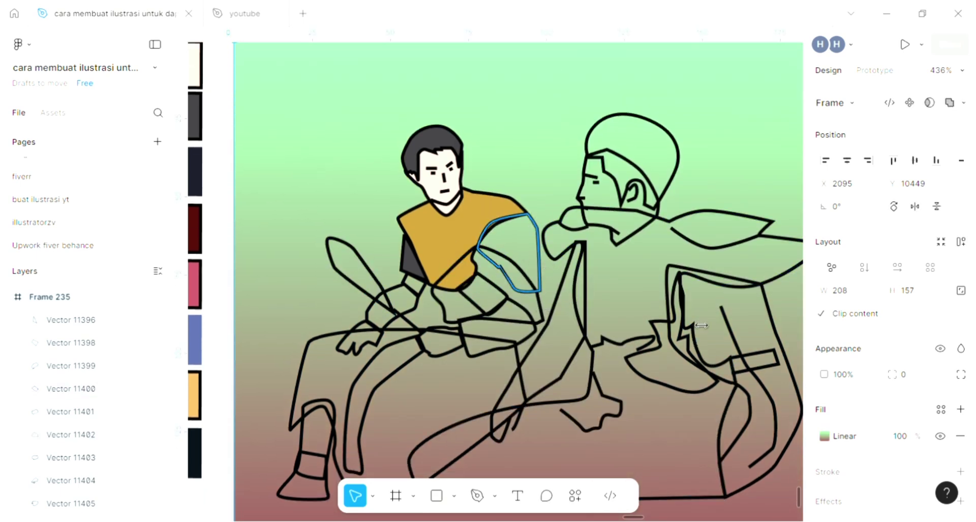
left_click(513, 287)
scroll(515, 293, "up", 2, "ctrl")
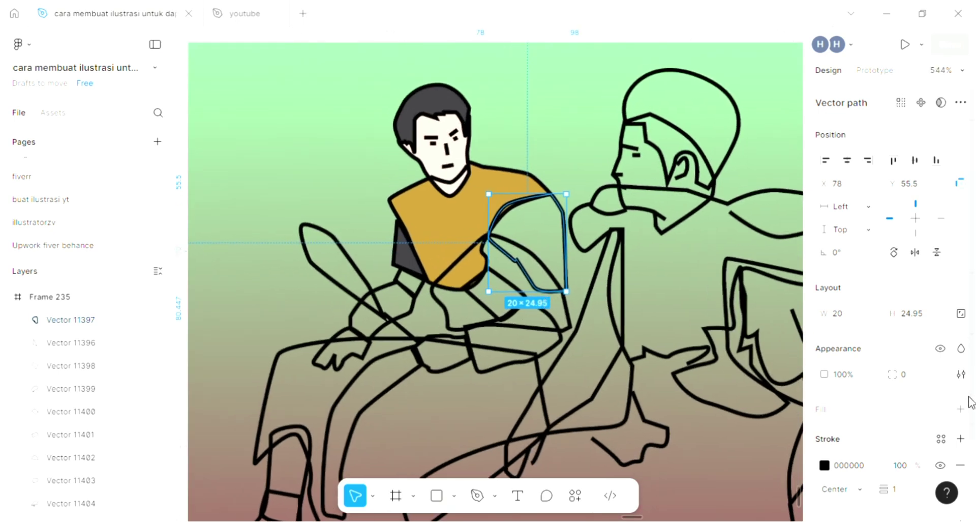
left_click(961, 409)
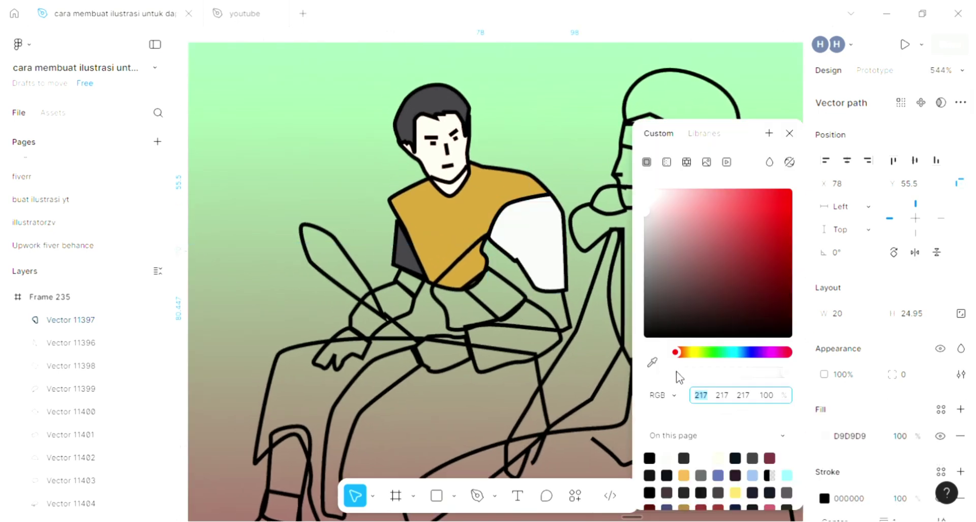
left_click(653, 362)
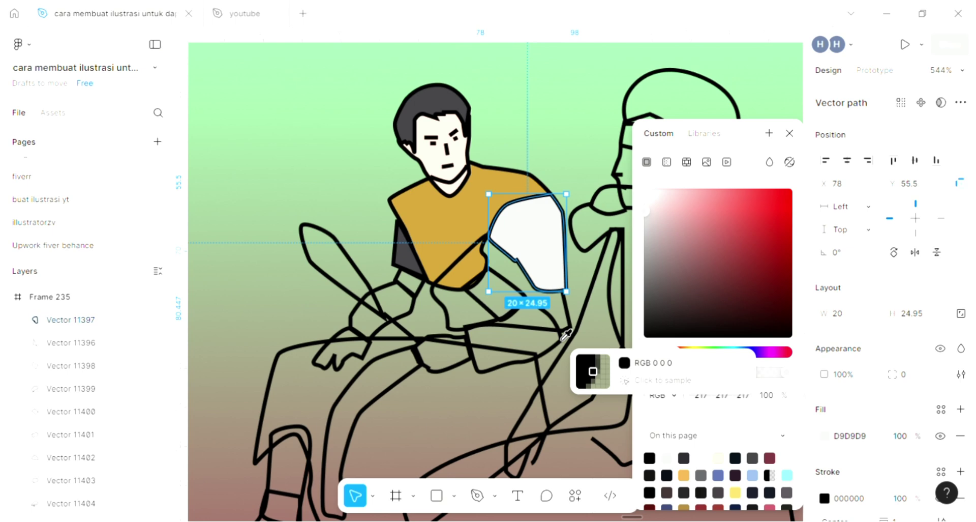
left_click(405, 249)
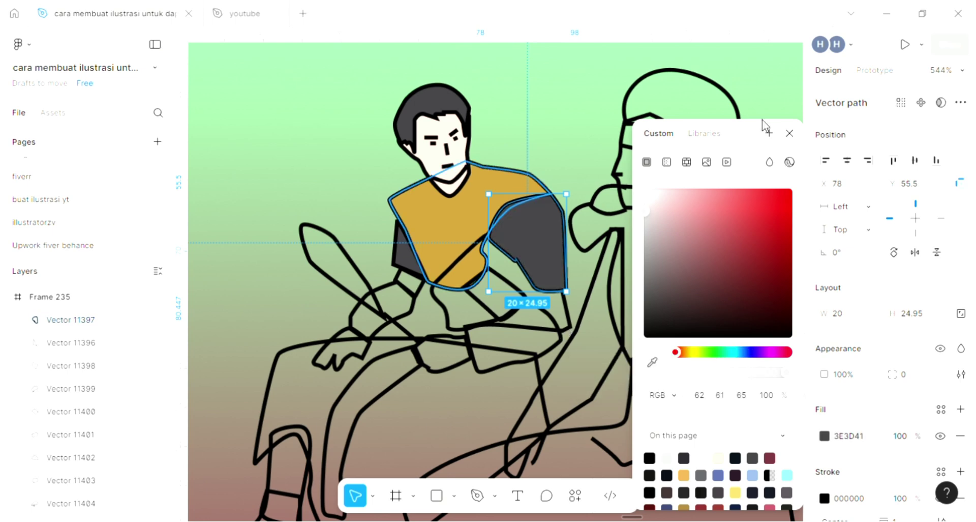
left_click(790, 134)
Fill the large torso and arm shape under the shirt with skin tone FFE2D3 sampled from the man's face and send it to the back.
scroll(488, 192, "down", 1)
left_click(485, 230)
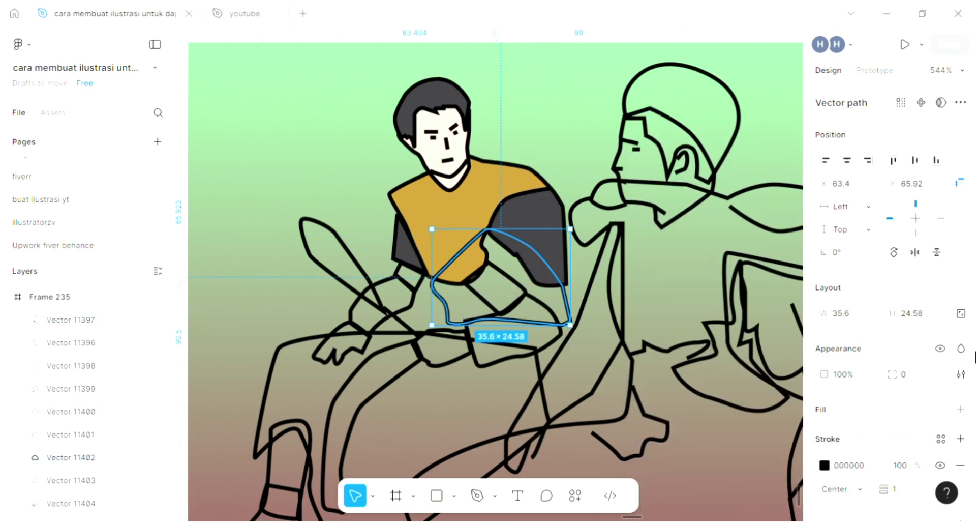
left_click(960, 409)
left_click(825, 435)
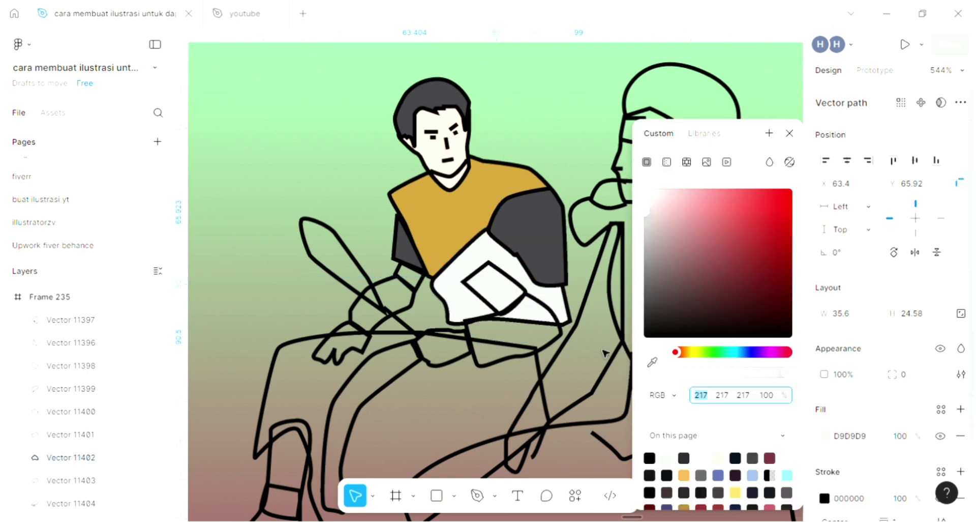
left_click(650, 363)
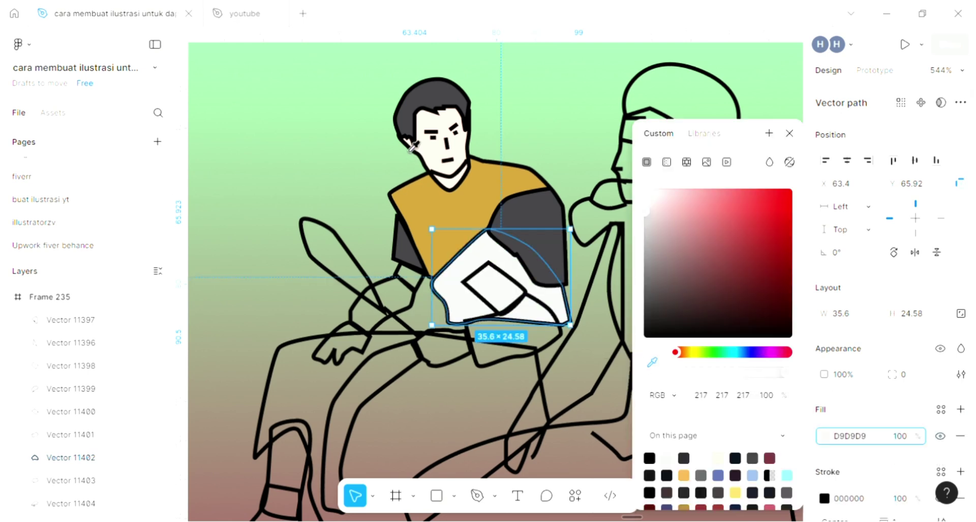
left_click(432, 112)
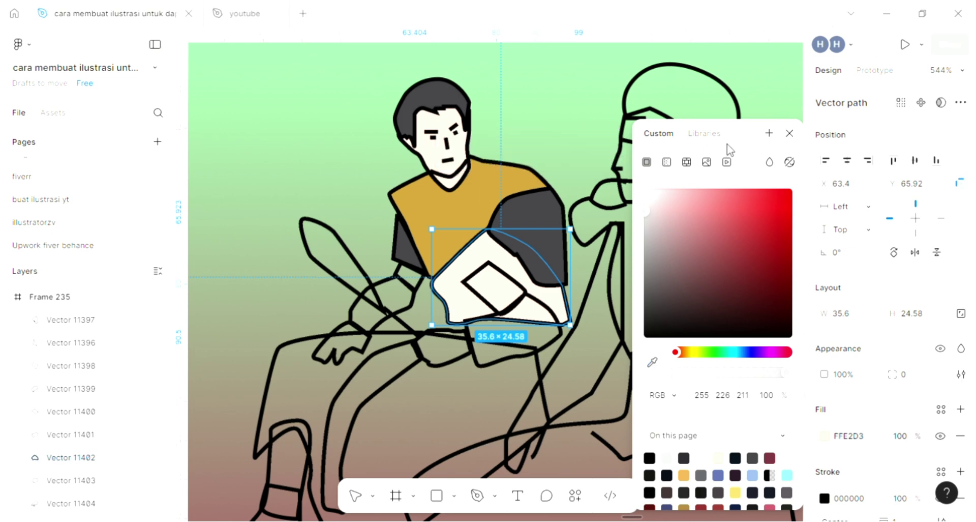
left_click(790, 133)
key("ctrl+shift+bracketleft")
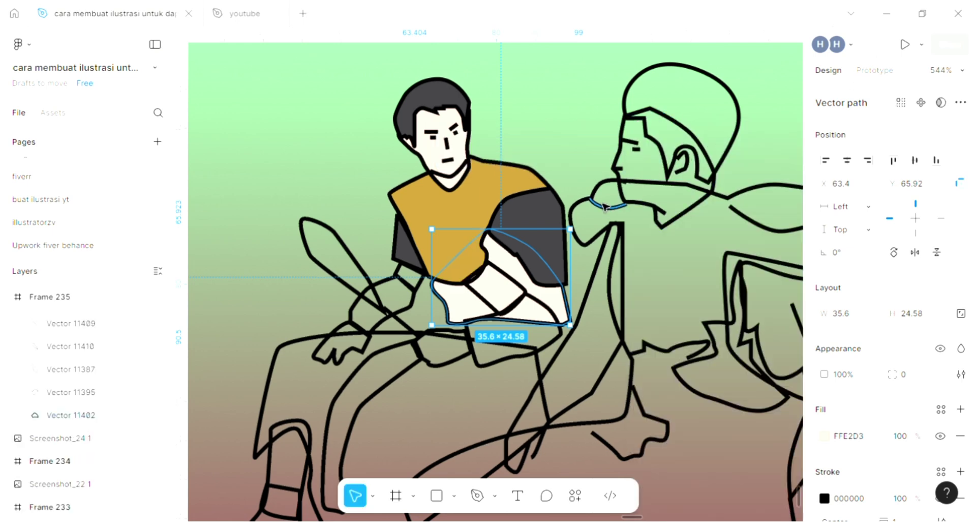
Fill the four-sided sleeve piece at the waist with the dark grey 3E3D41 sampled from the large upper sleeve.
left_click(502, 271)
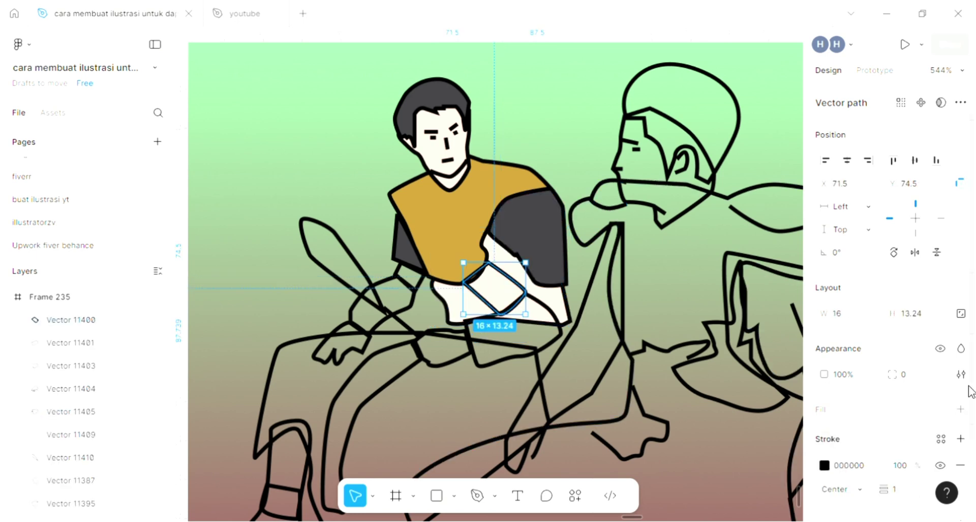
left_click(961, 408)
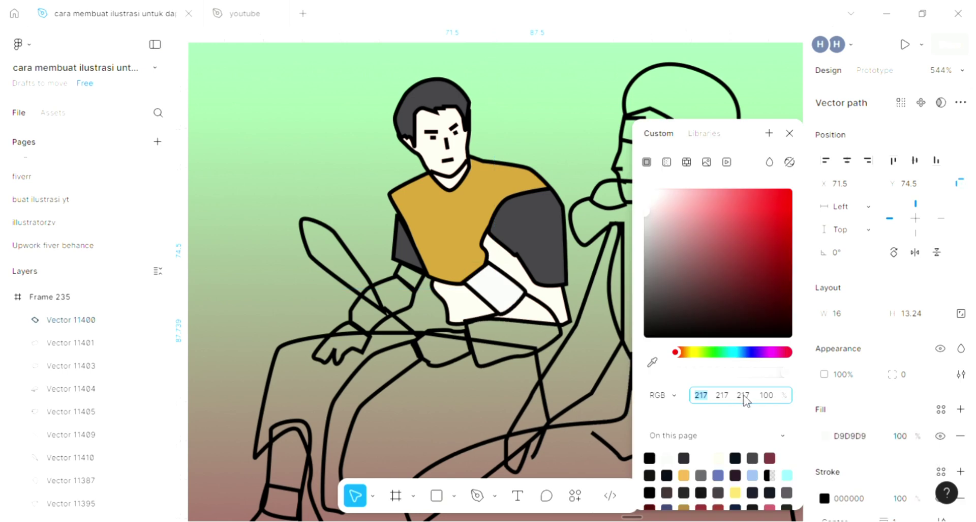
left_click(653, 361)
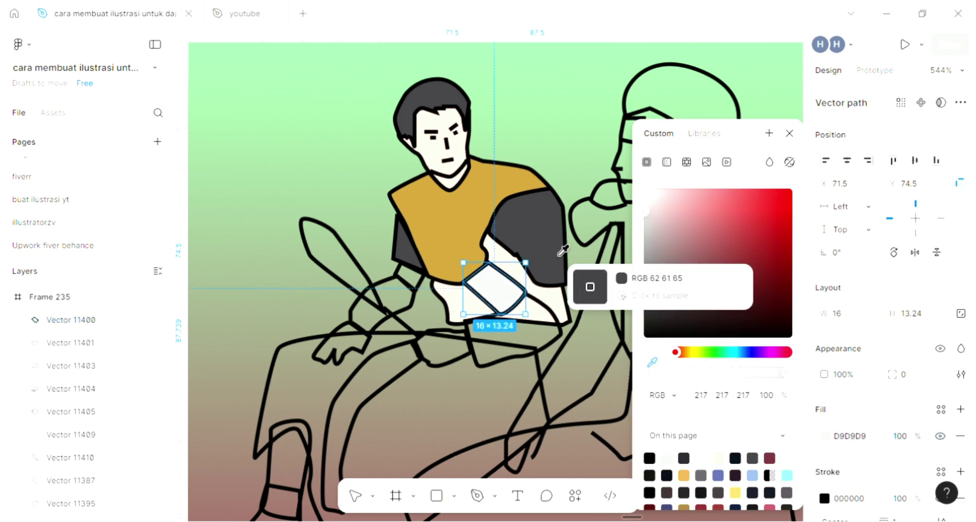
left_click(563, 250)
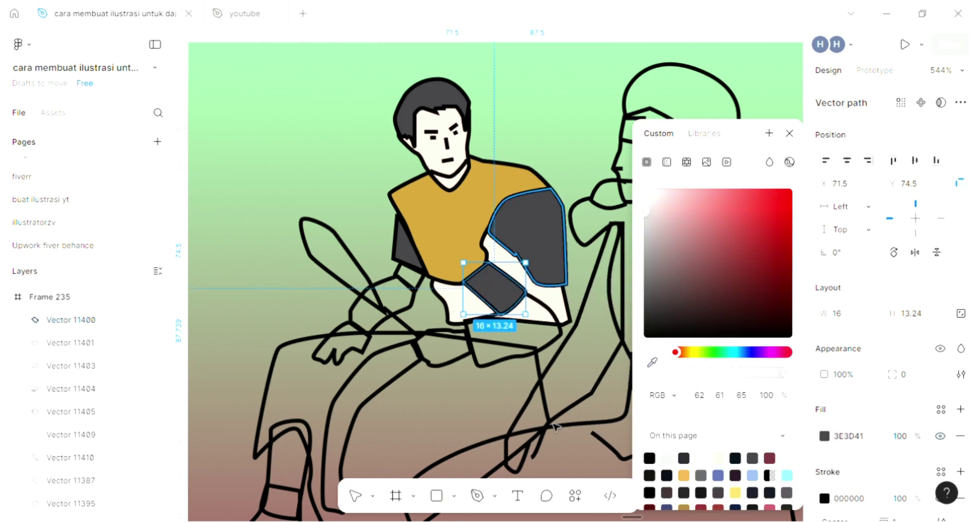
Fill the forearm shape below the four-sided sleeve piece with the black 000000 sampled from the line art.
left_click(552, 348)
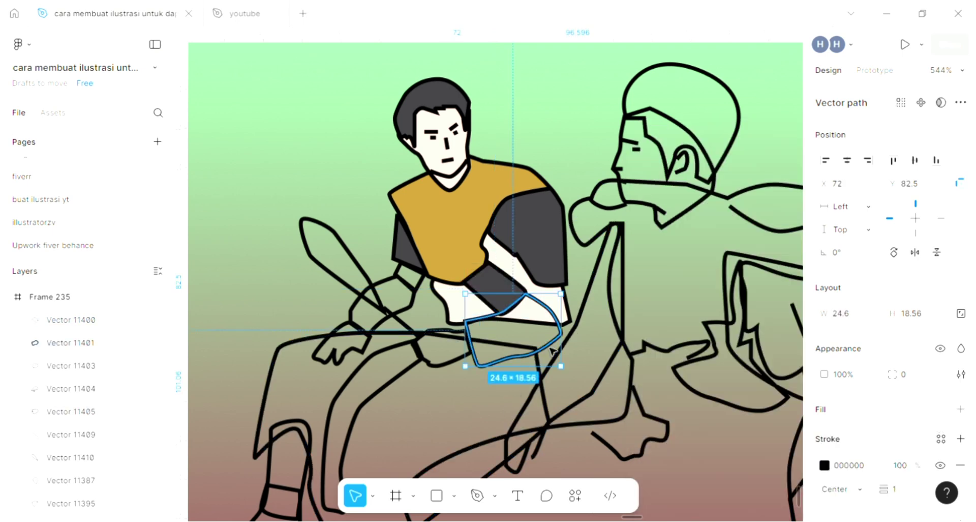
left_click(960, 408)
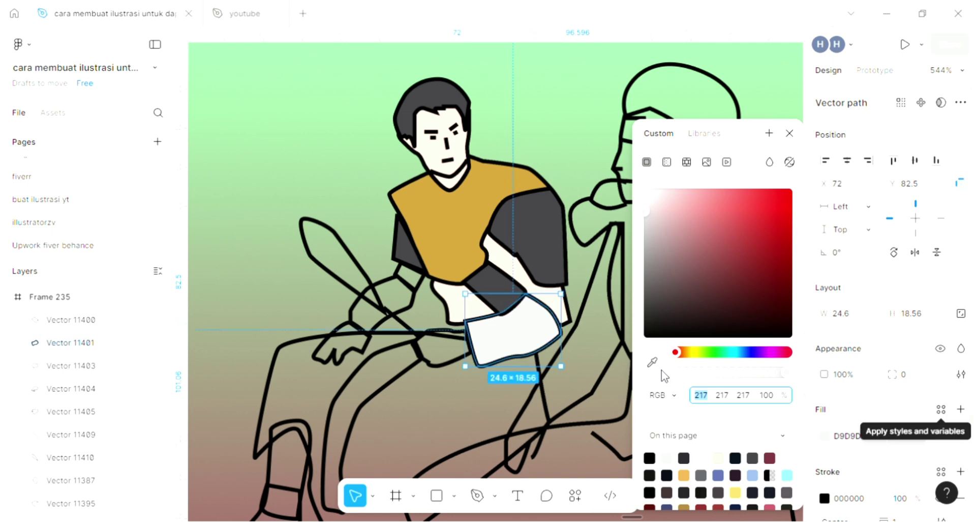
key("i")
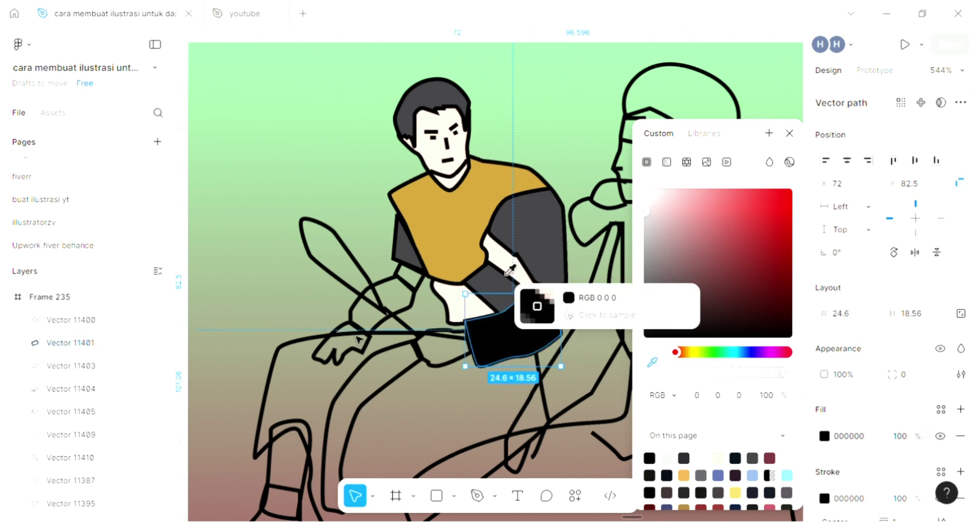
left_click(508, 273)
Fill the hand shape at the end of the black forearm with the skin tone FFE2D3 sampled from the figure.
left_click(440, 366)
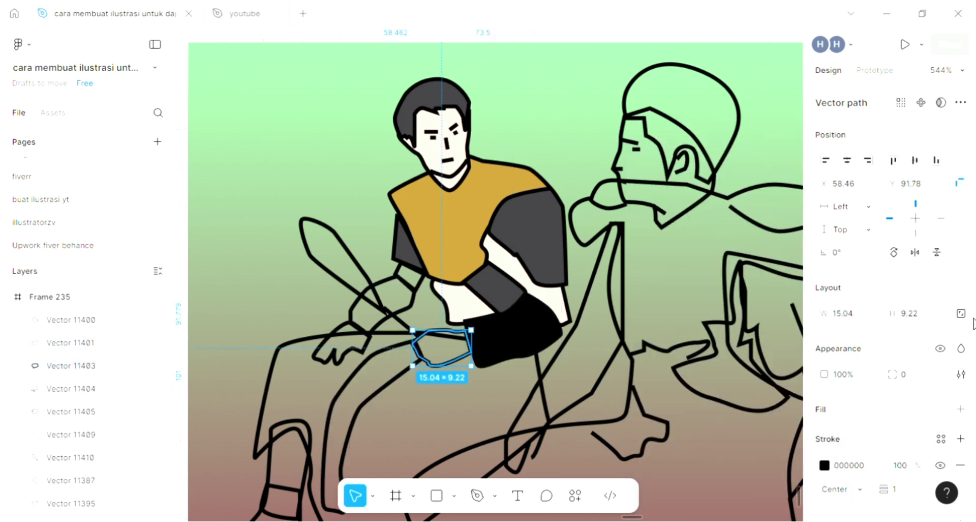
left_click(961, 409)
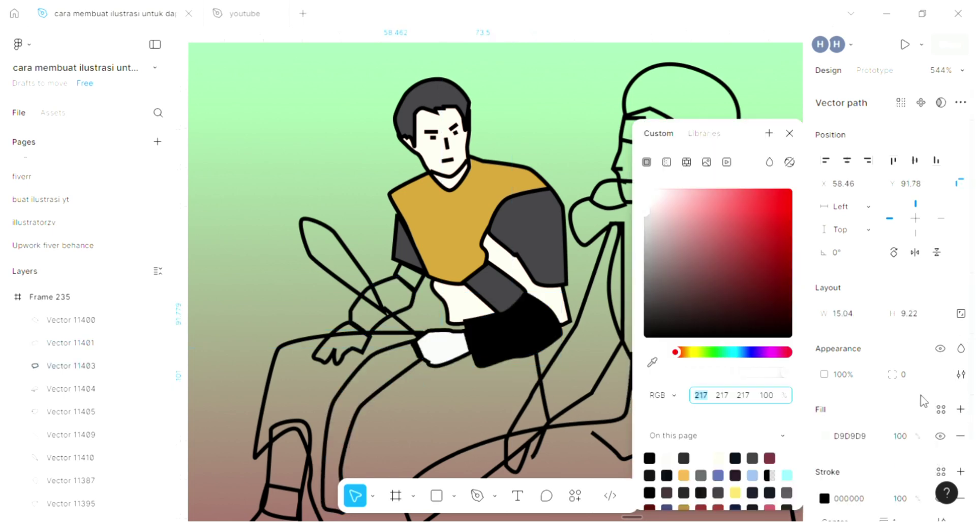
left_click(652, 361)
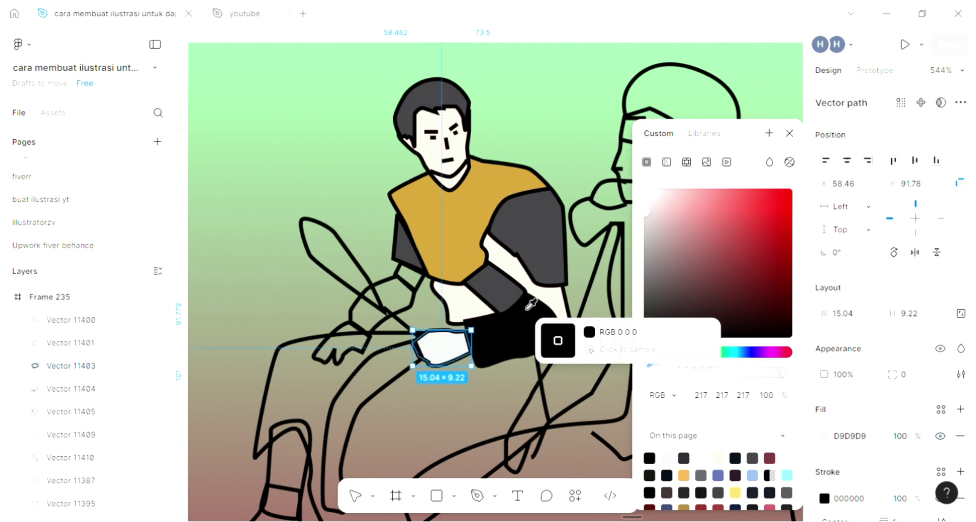
left_click(527, 308)
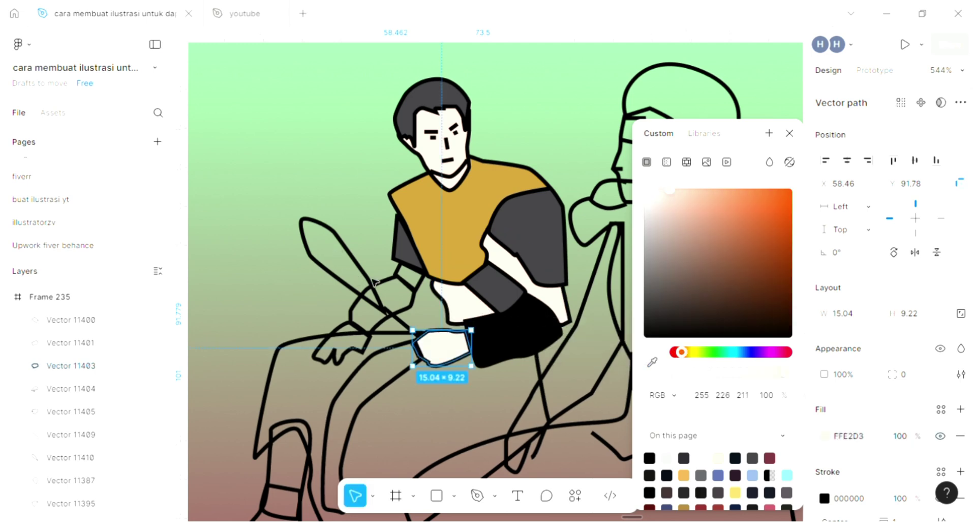
Fill the small elbow shape below the sleeve left of the torso with the sampled skin tone FFE2D3.
left_click(412, 278)
scroll(728, 358, "left", 3)
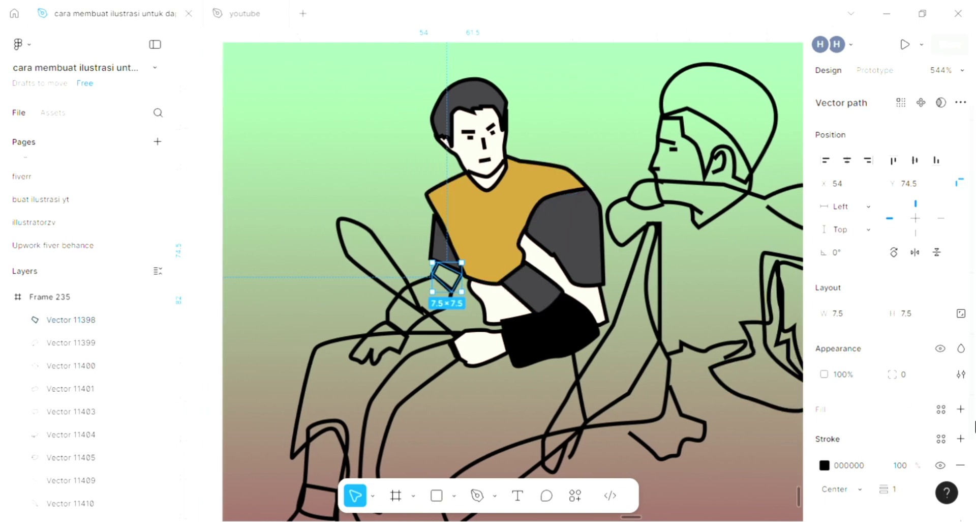
left_click(960, 409)
left_click(825, 435)
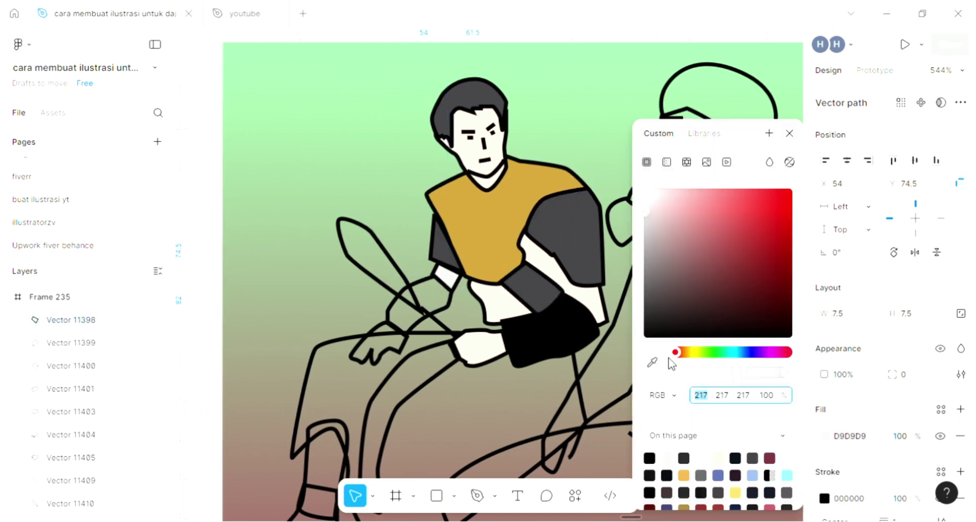
left_click(652, 362)
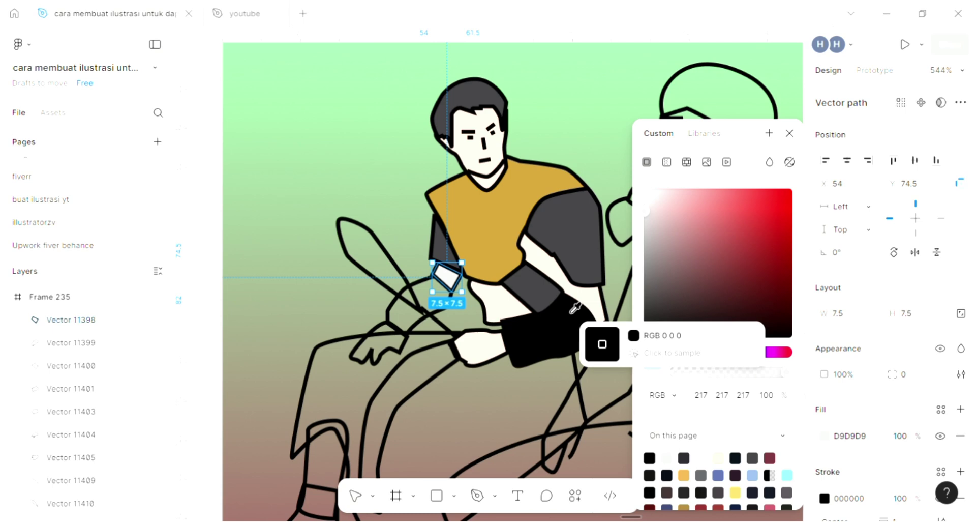
left_click(591, 301)
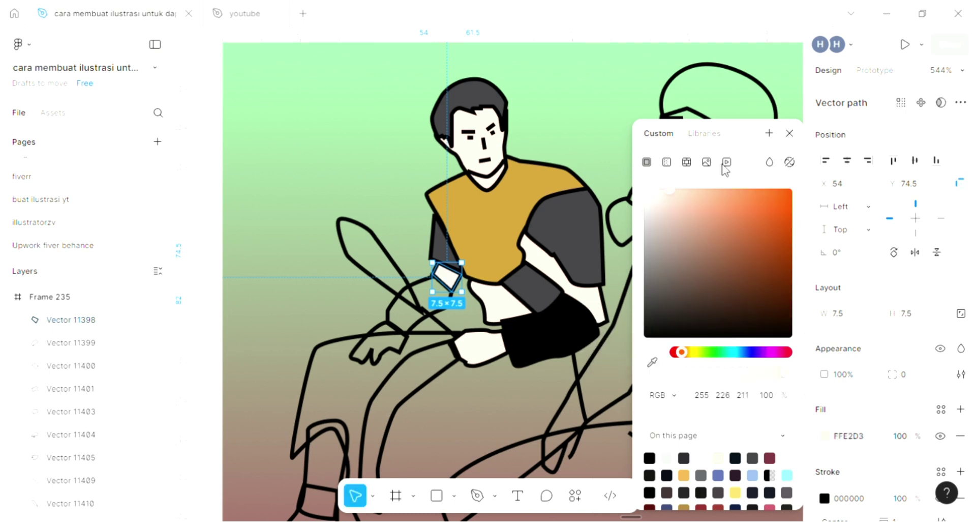
left_click(790, 133)
Fill the curved forearm shape left of the torso with the dark grey 3E3D41 sampled from the other sleeve.
key("Tab")
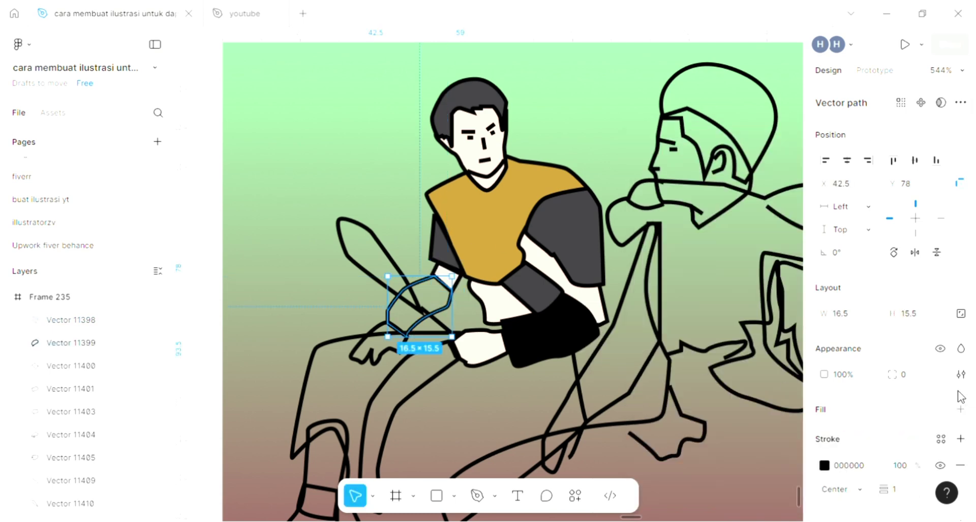
left_click(961, 408)
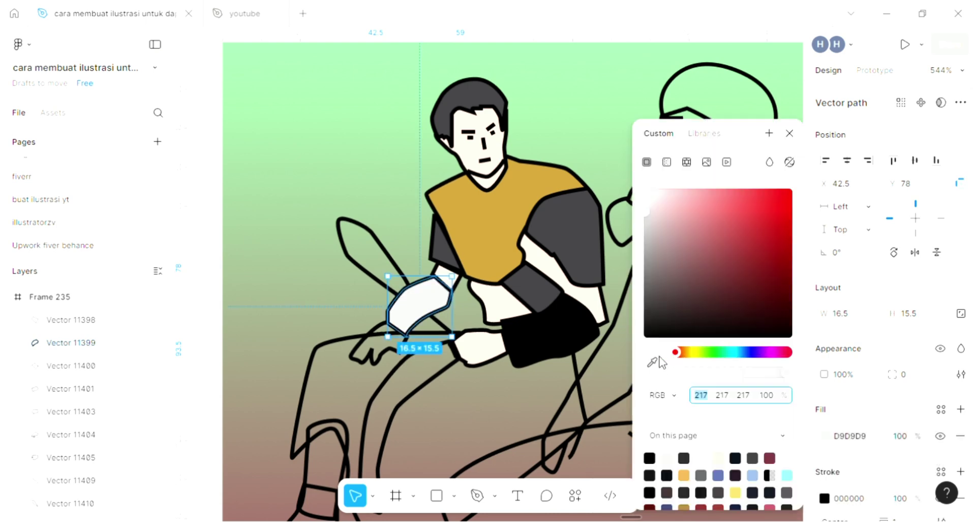
left_click(652, 362)
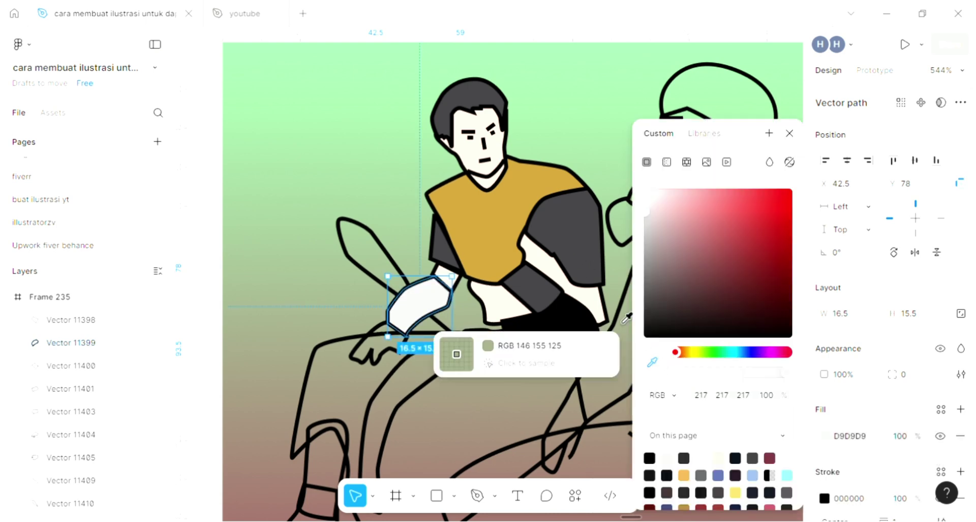
left_click(544, 294)
Change the black forearm's fill to the dark grey 3E3D41 sampled from the large upper sleeve.
left_click(554, 327)
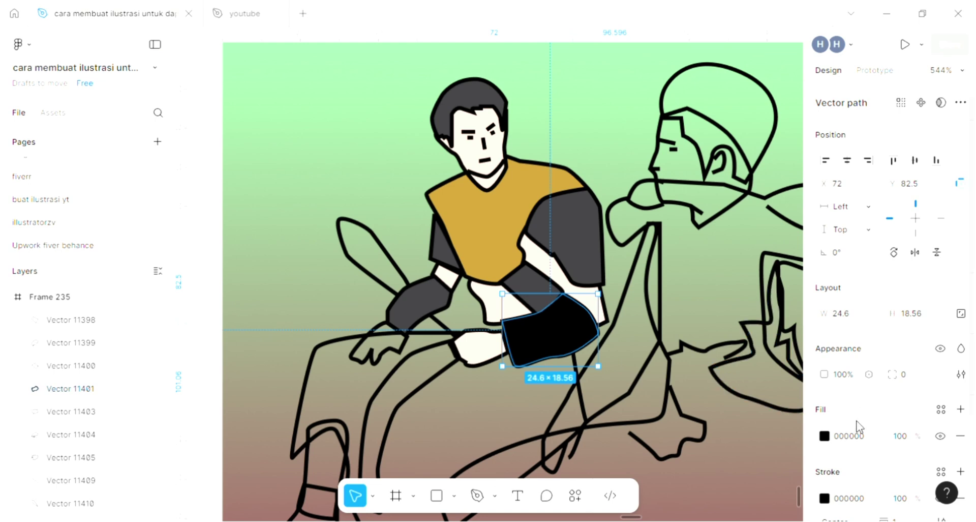
left_click(825, 436)
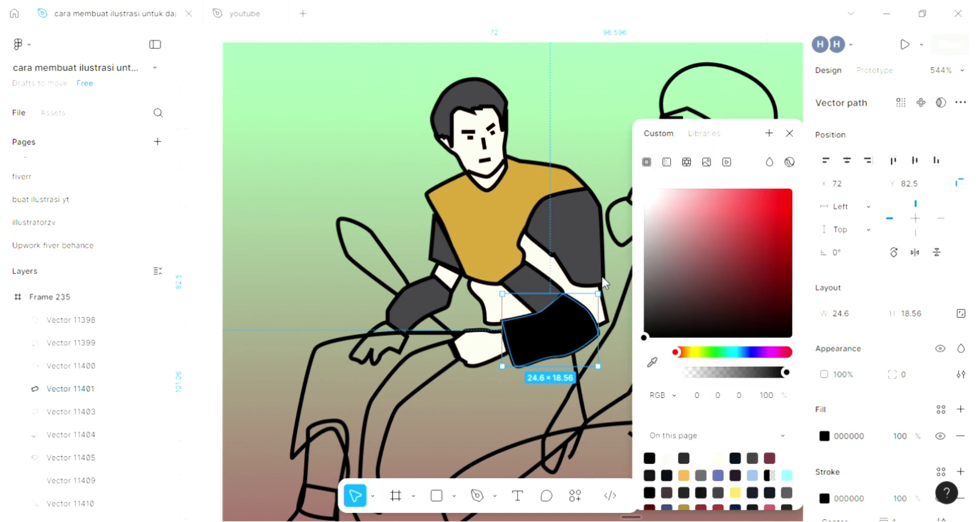
key("i")
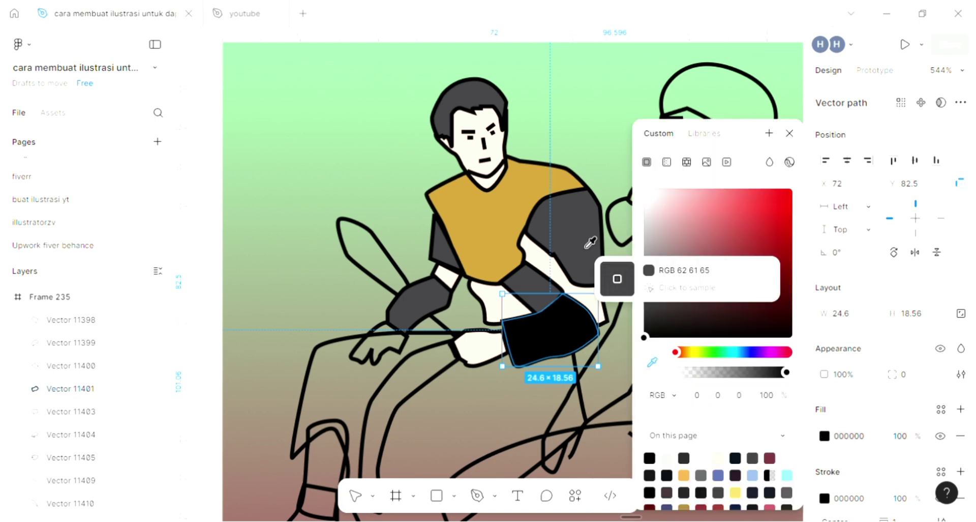
left_click(591, 243)
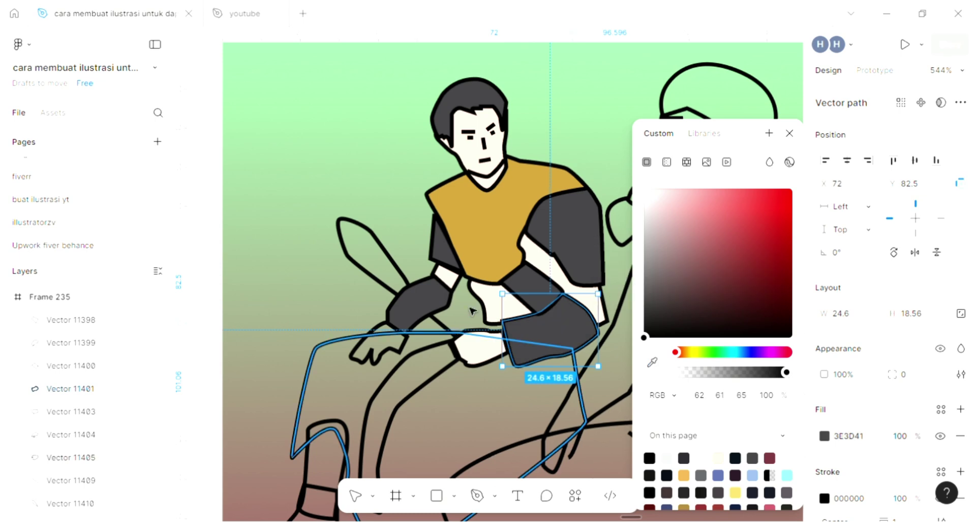
Send the dark grey forearm left of the torso to the back and fill the hand below it with the sampled skin tone FFE2D3.
left_click(415, 309)
key("bracketleft")
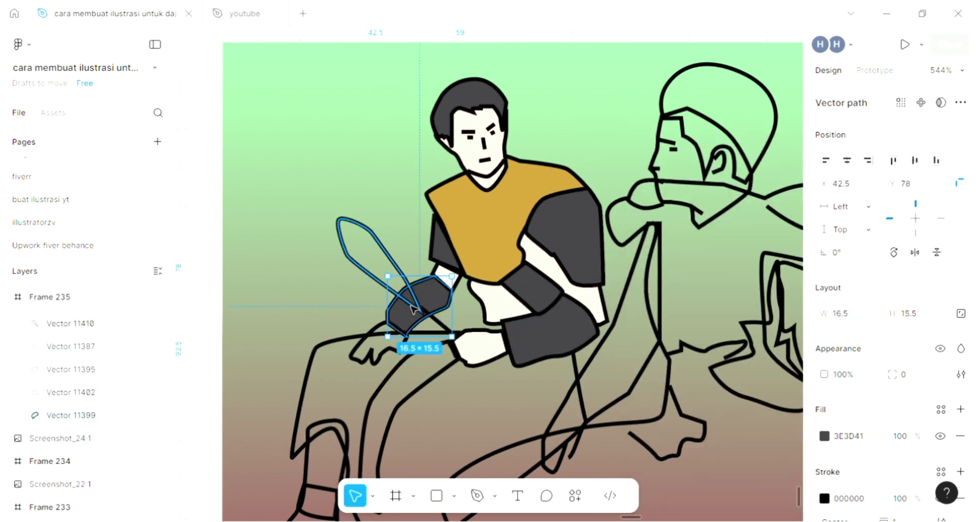
left_click(379, 354)
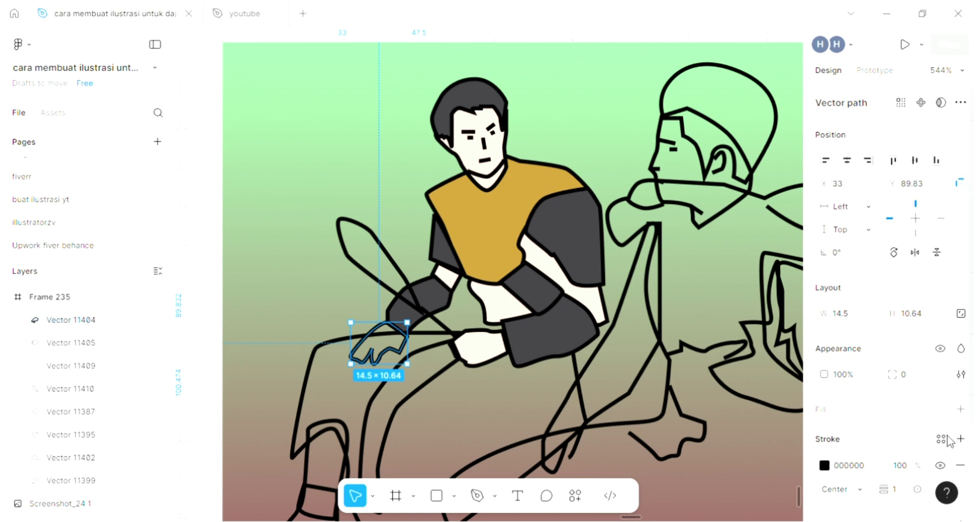
left_click(961, 408)
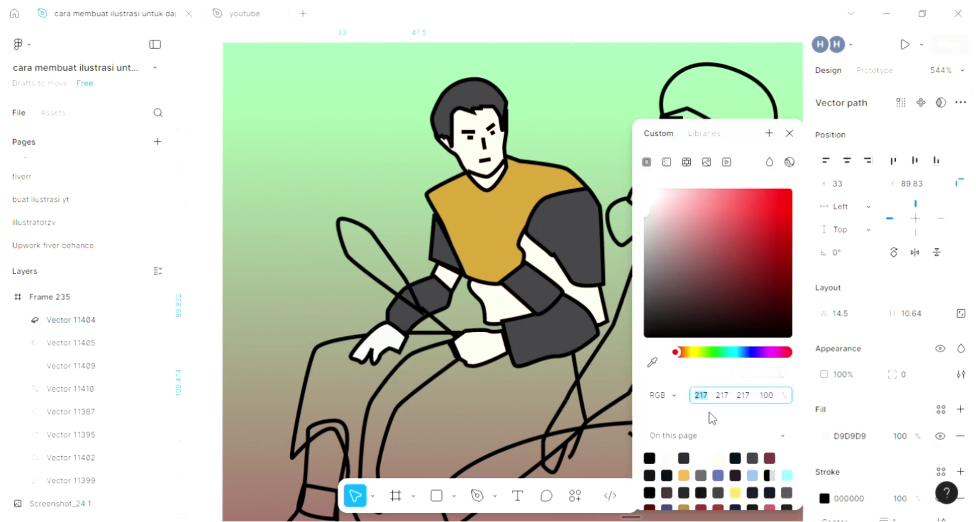
left_click(650, 365)
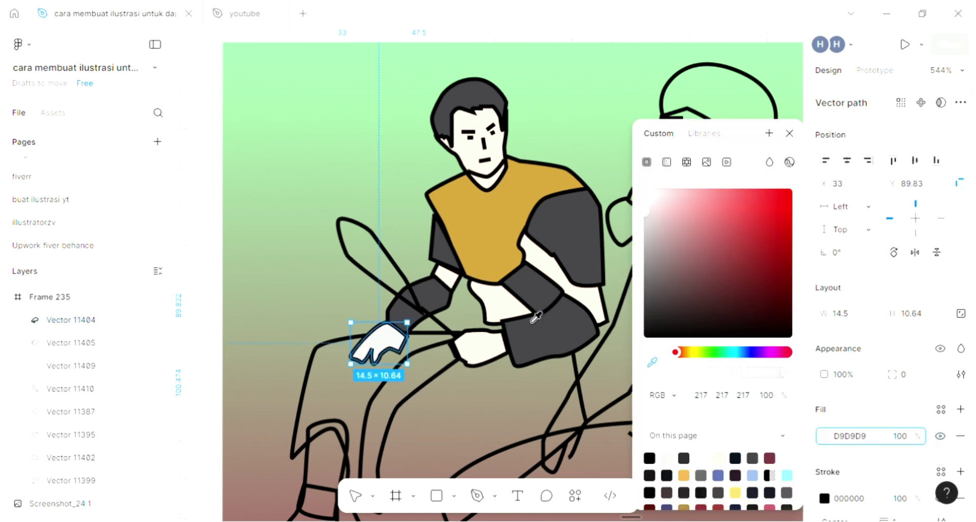
left_click(544, 260)
Add a light grey D9D9D9 fill to the narrow blade shape above the seated man's resting hand.
scroll(312, 342, "left", 2)
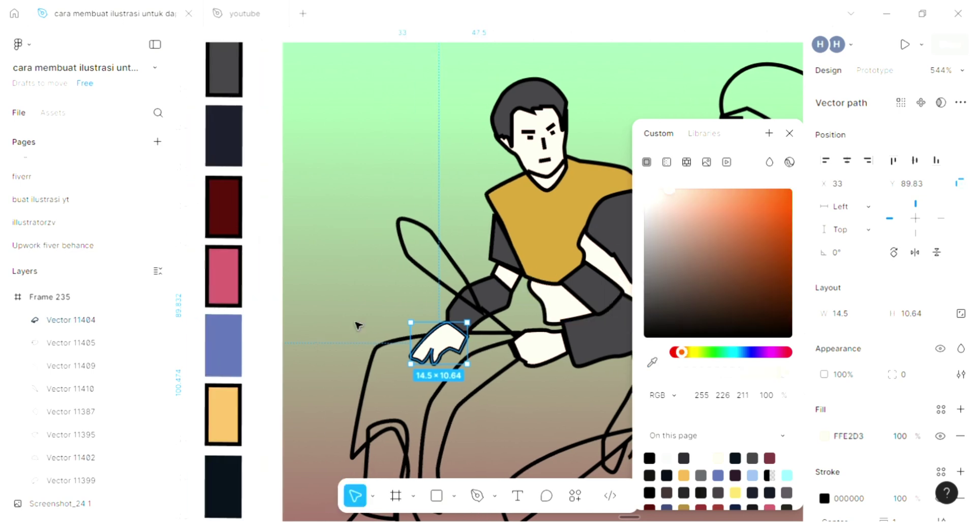
left_click(421, 271)
left_click(421, 269)
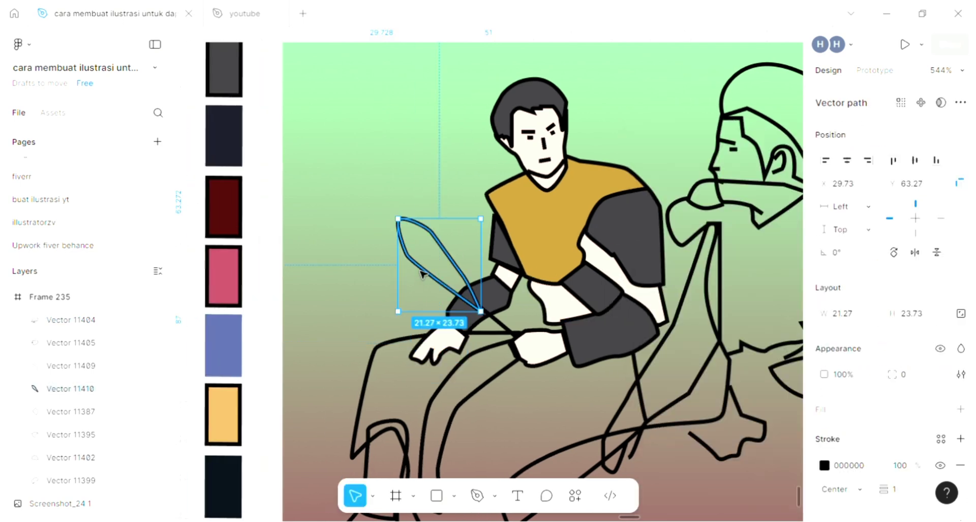
left_click(961, 408)
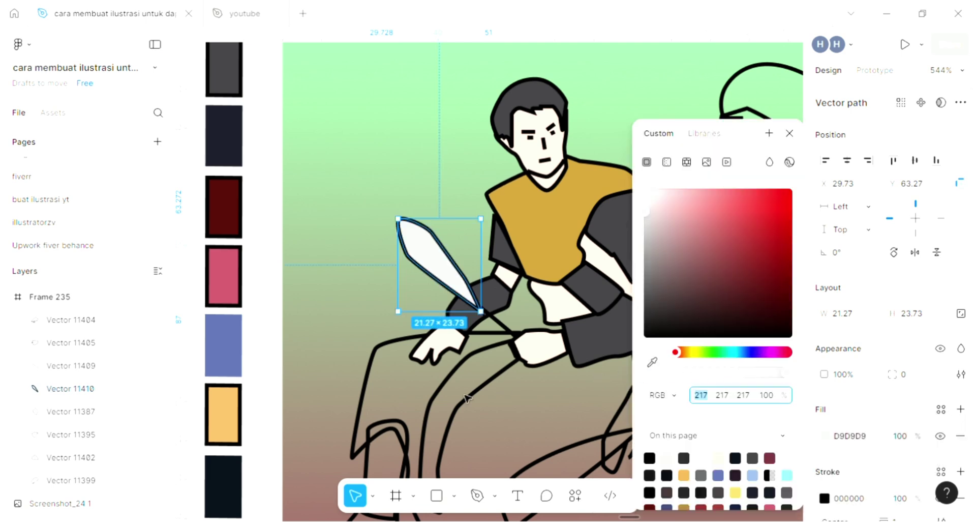
Fill the large robe shape over the seated man's legs with the golden BE9234 sampled from his torso.
scroll(464, 400, "down", 1)
scroll(453, 414, "down", 2)
scroll(386, 317, "down", 2)
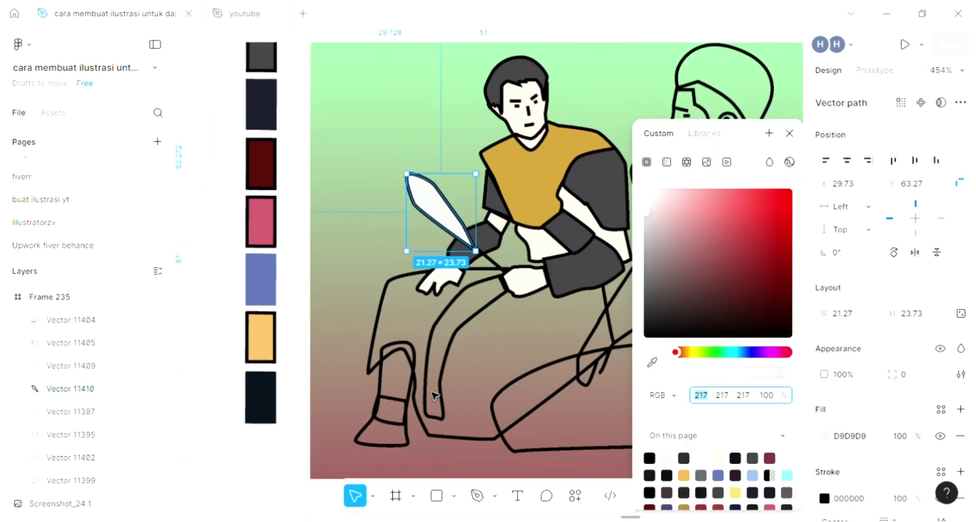
left_click(384, 318)
scroll(385, 317, "right", 2)
scroll(385, 317, "down", 1)
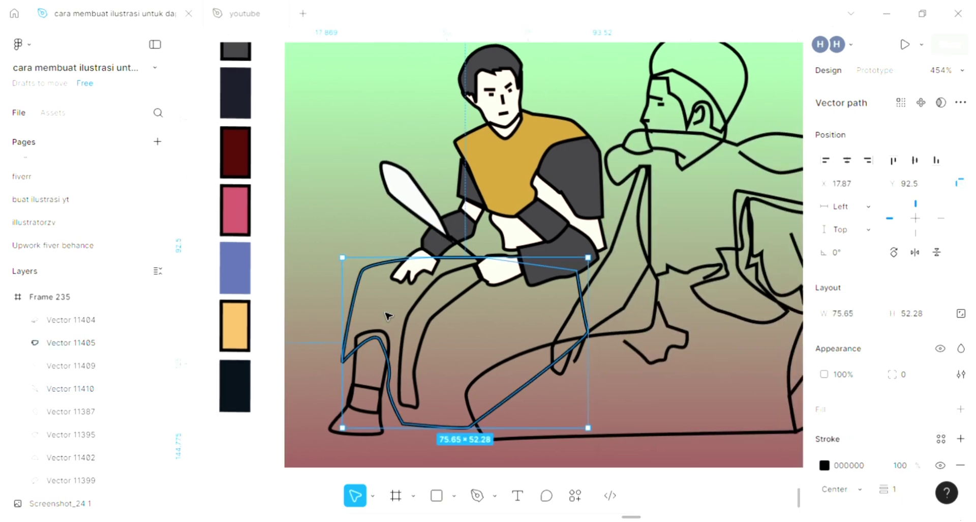
scroll(386, 316, "up", 3)
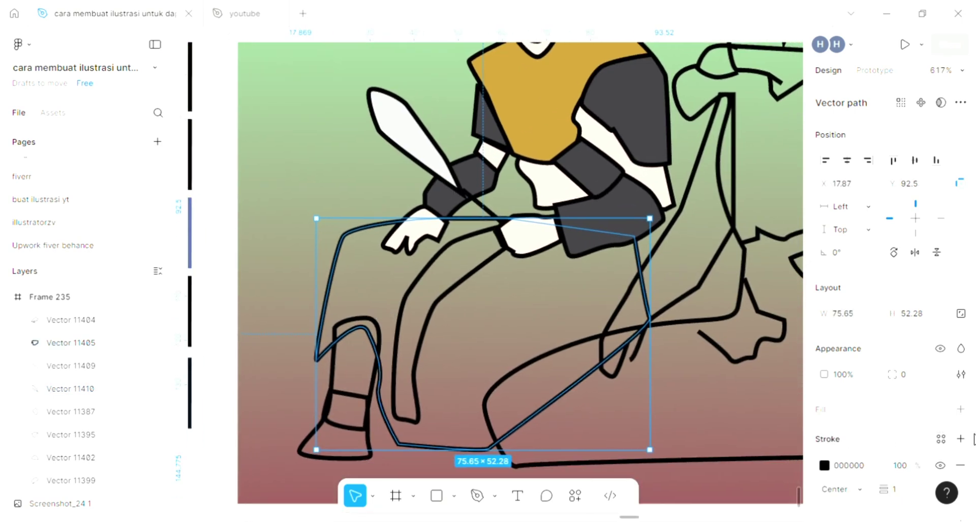
left_click(961, 410)
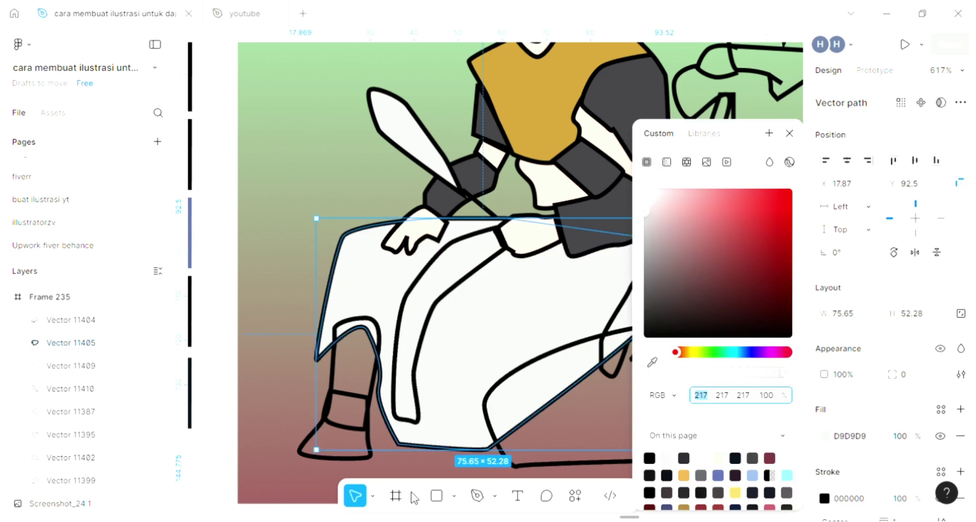
left_click(652, 362)
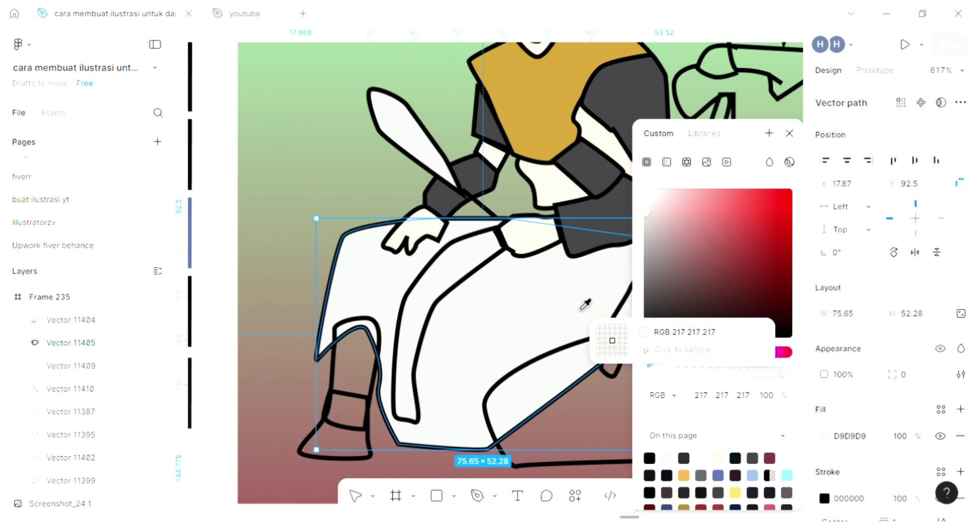
left_click(534, 101)
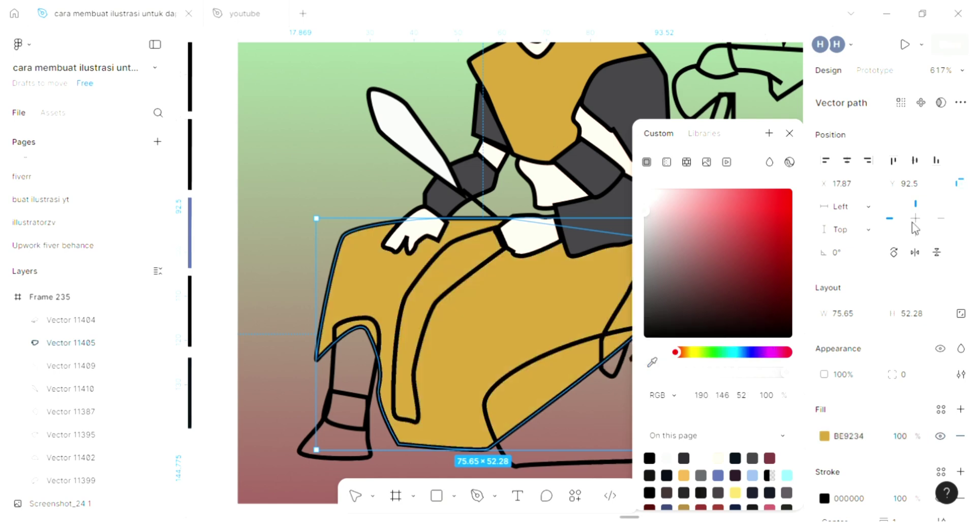
left_click(791, 132)
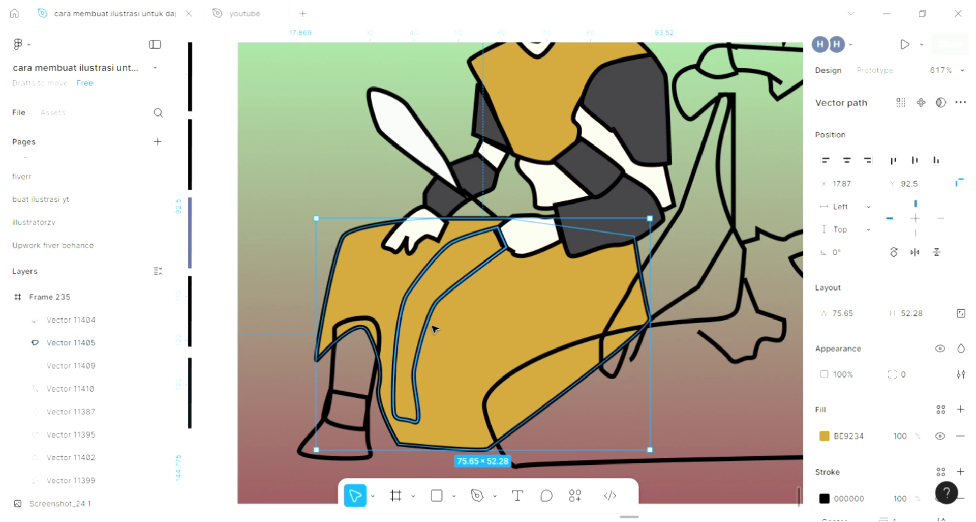
Add a light grey D9D9D9 fill to the long curved strip running down the golden robe.
left_click(435, 328)
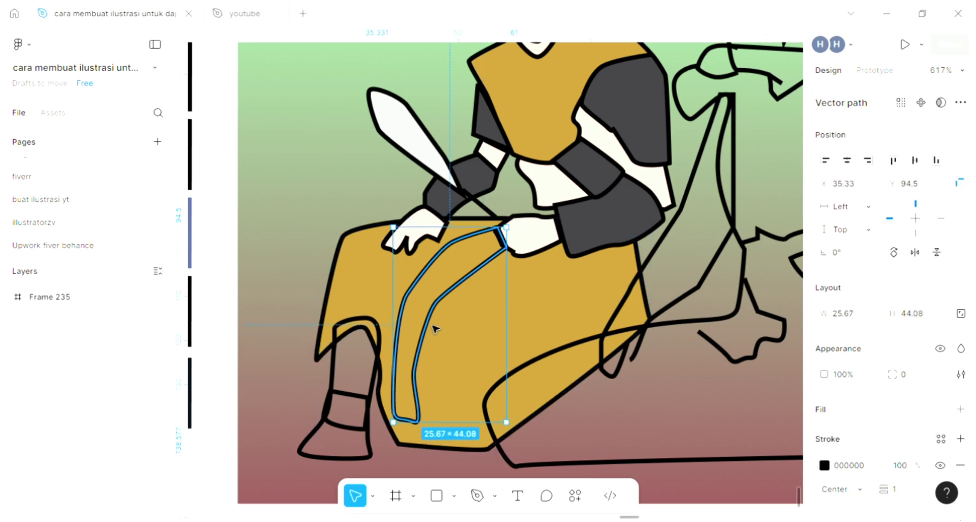
left_click(960, 409)
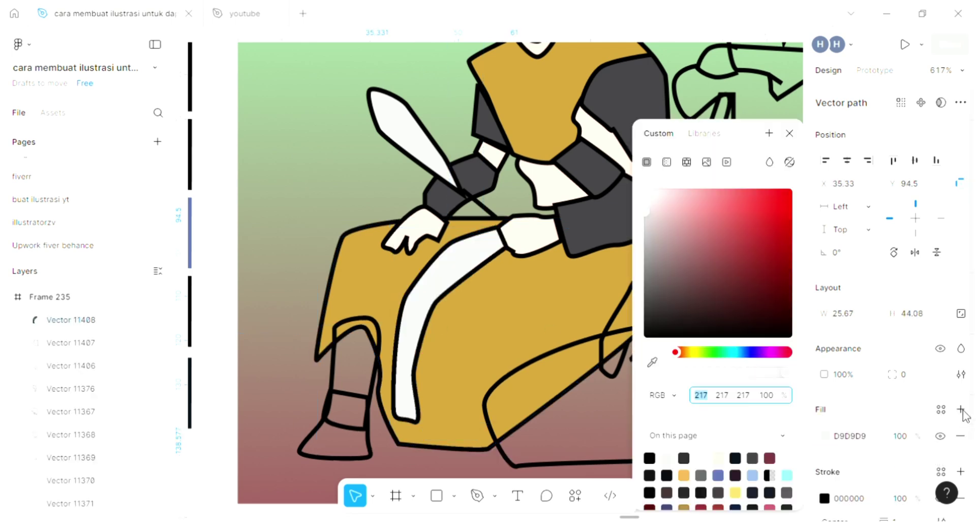
left_click(790, 133)
Reshape the golden robe by moving its top edge point to X 66, Y 92.5 and its upper rear corner to X 96, Y 85.5.
left_click(574, 316)
double_click(575, 315)
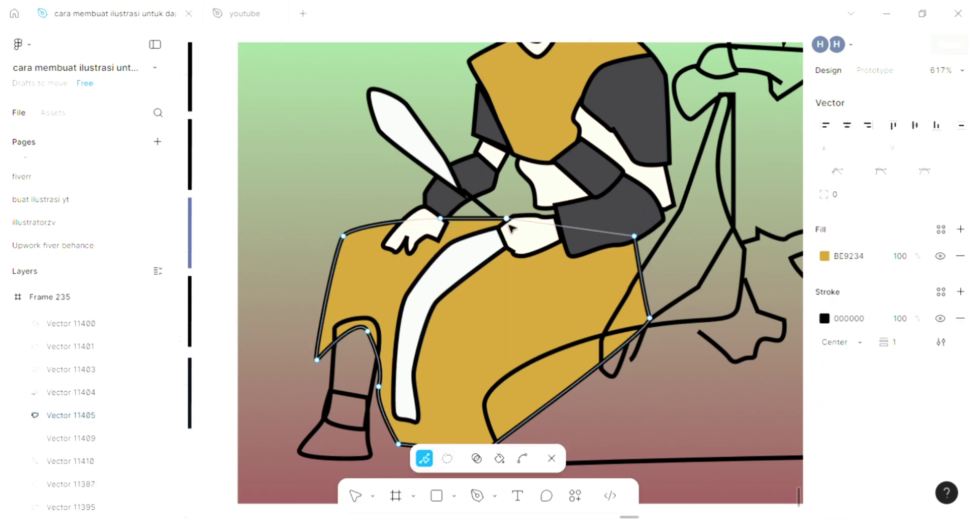
left_click(529, 218)
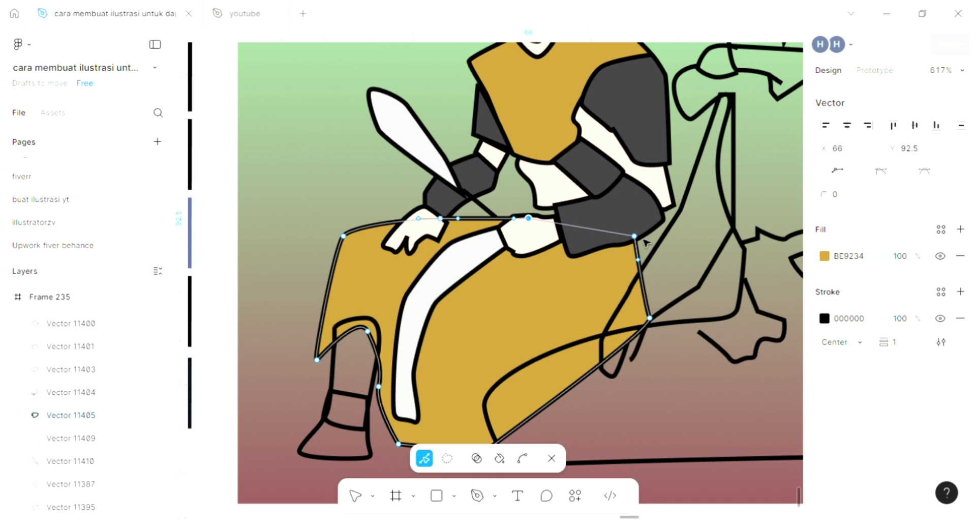
left_click_drag(634, 235, 660, 188)
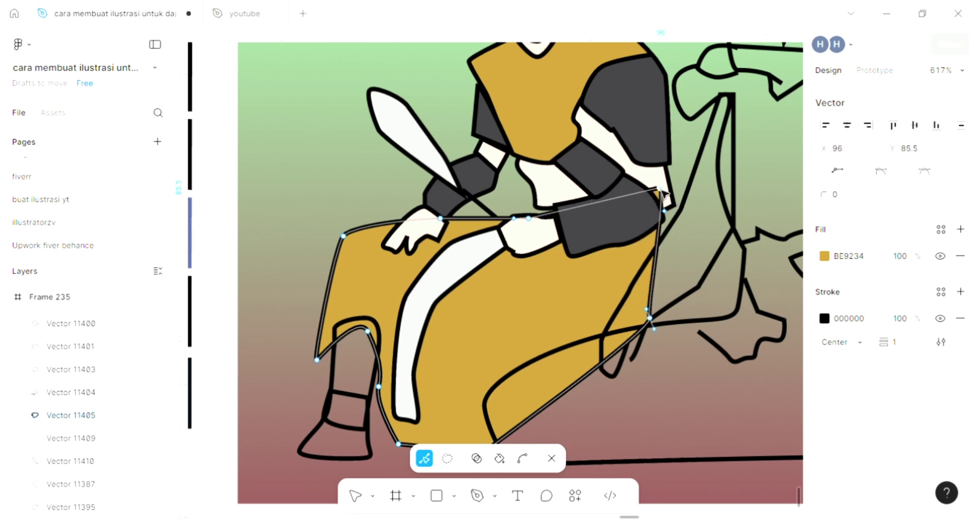
key("ctrl+a")
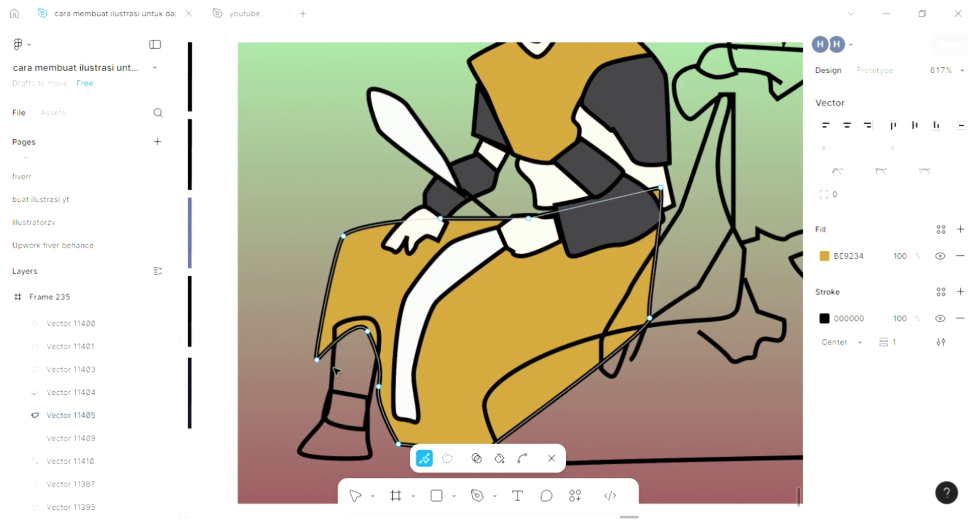
key("Escape")
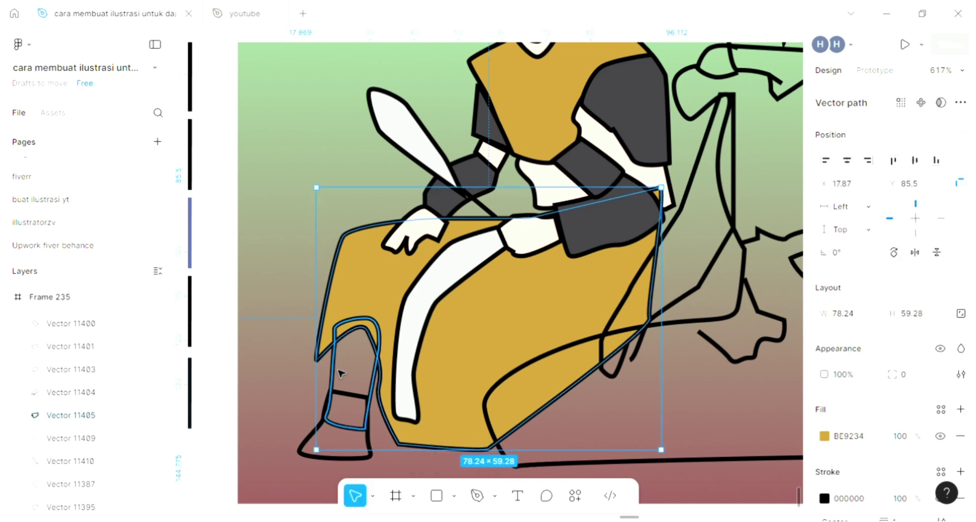
Fill the lower leg shape below the robe's front edge with the skin tone sampled from the man's hand.
left_click(341, 374)
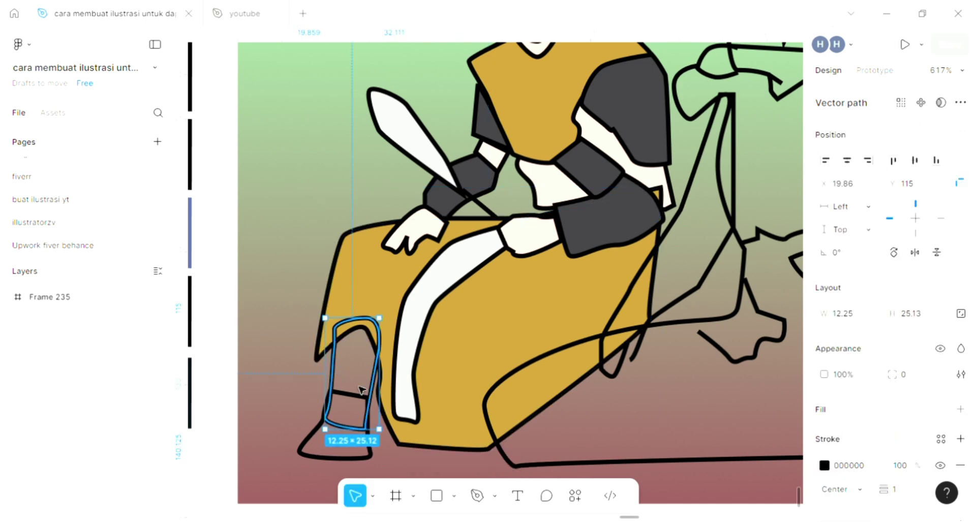
left_click(961, 409)
left_click(824, 436)
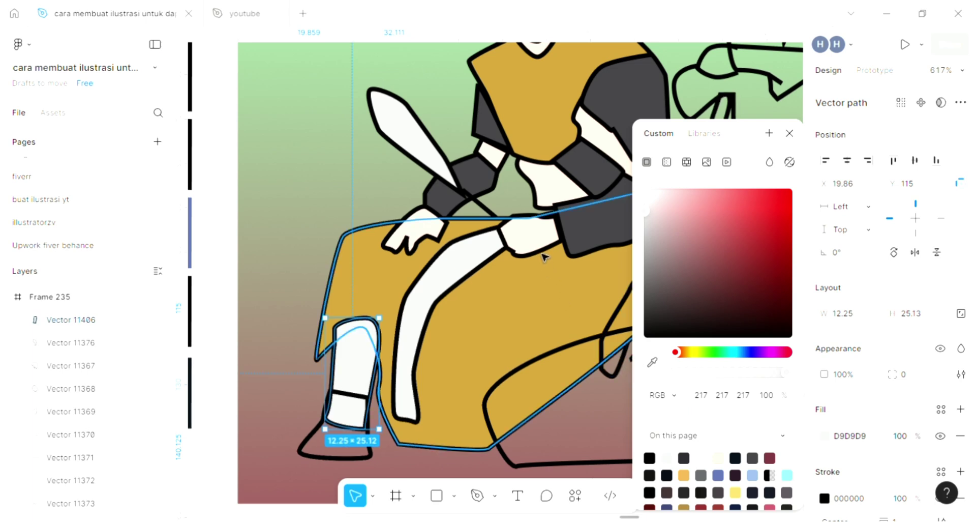
left_click(652, 362)
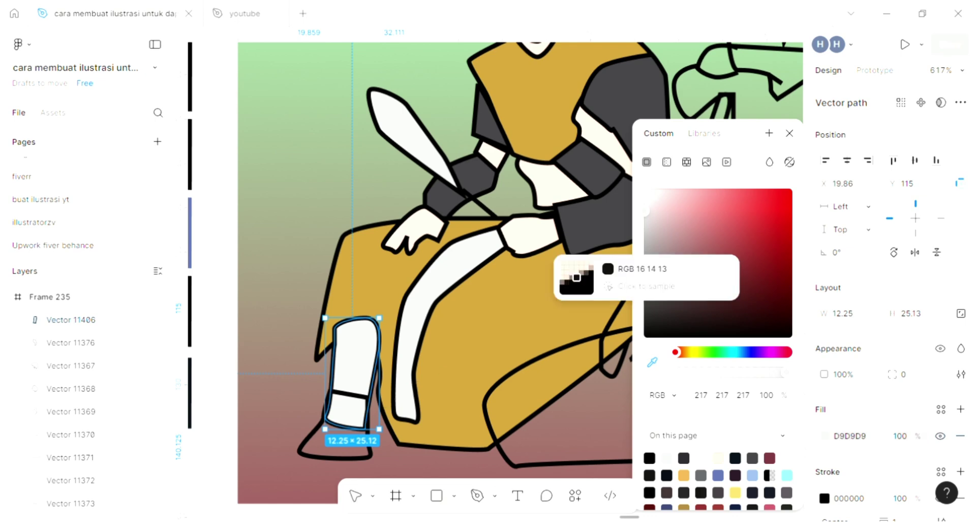
left_click(576, 277)
Fill the shoe shape below the lower leg with the dark grey 3E3D41 sampled from the sleeve.
left_click(325, 455)
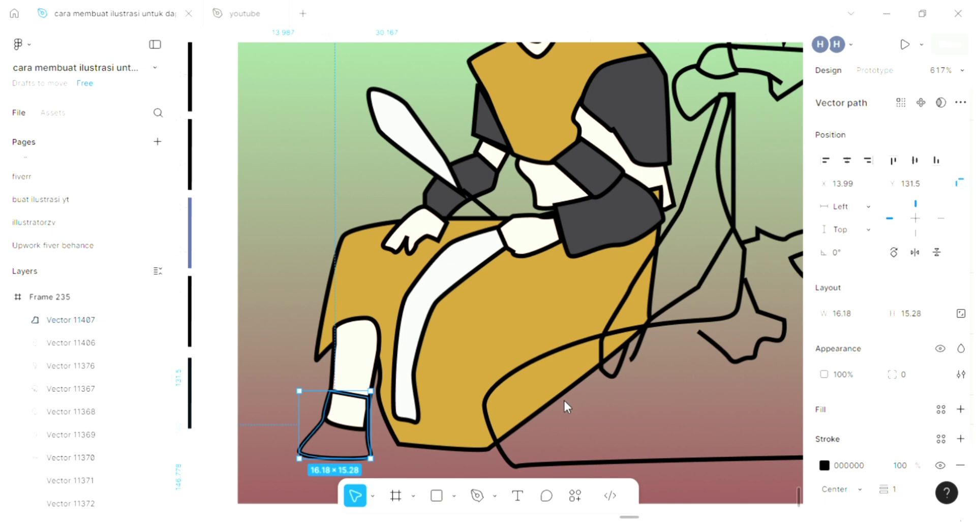
key("i")
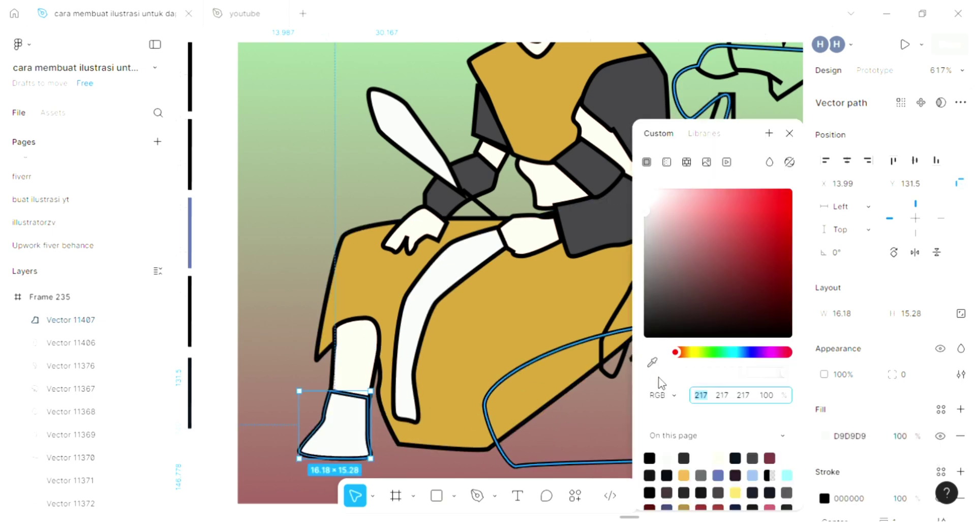
key("i")
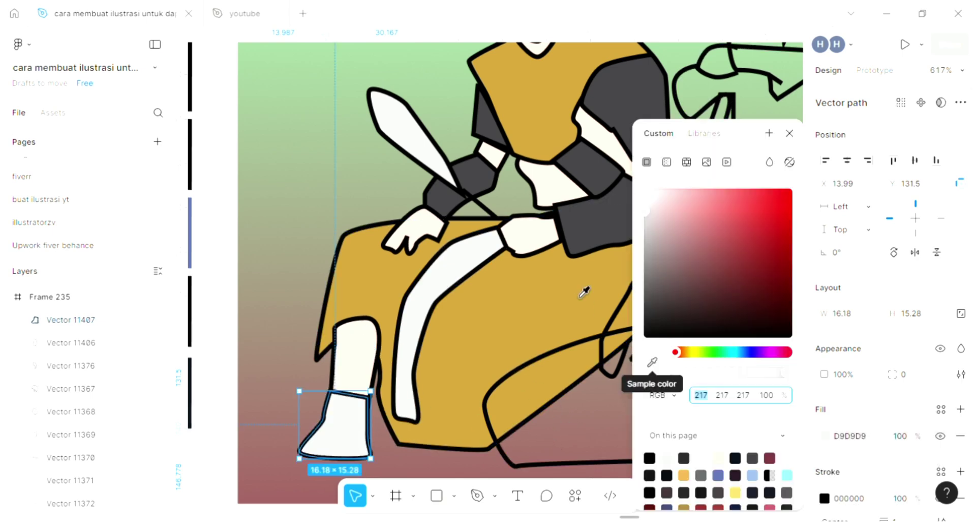
left_click(594, 218)
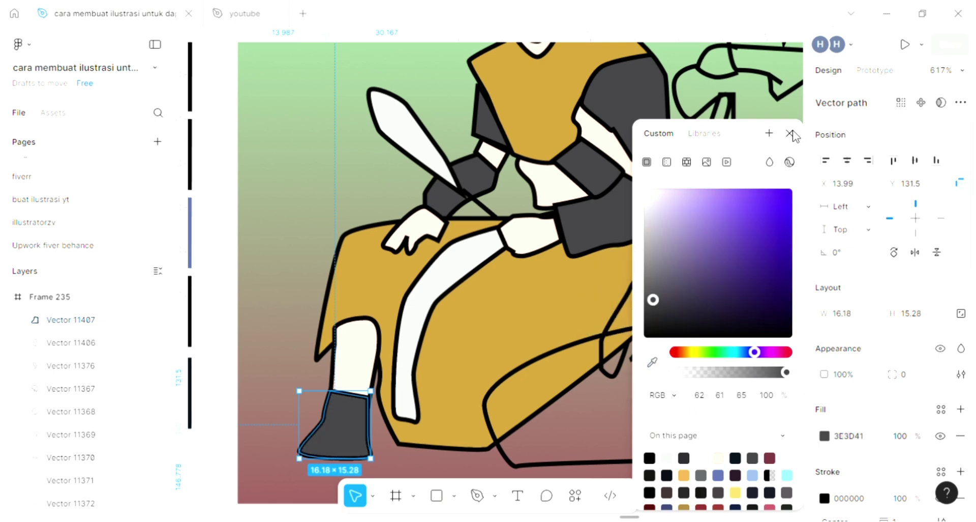
key("Escape")
Fill the second man's hair shape with the dark grey 3E3D41 sampled from the first man's hair.
scroll(287, 399, "up", 1)
scroll(286, 400, "down", 5)
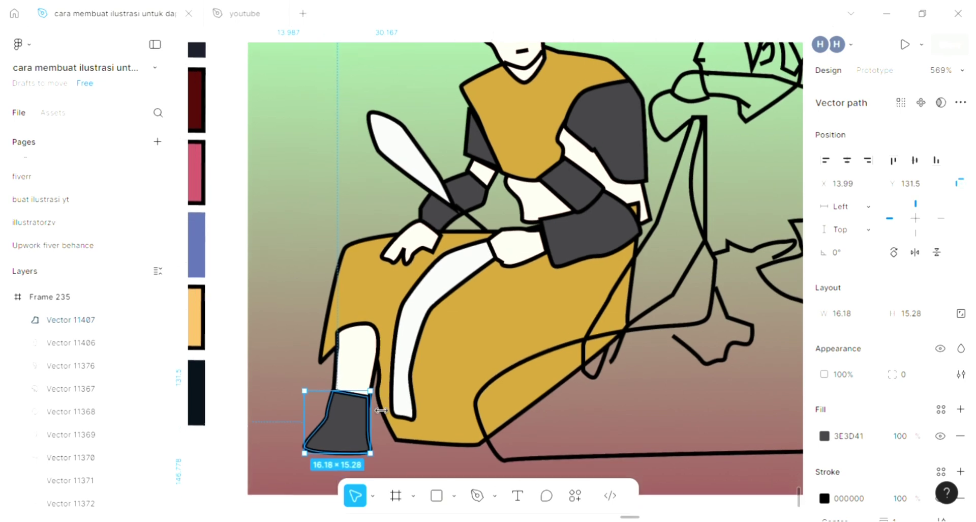
scroll(381, 410, "up", 2)
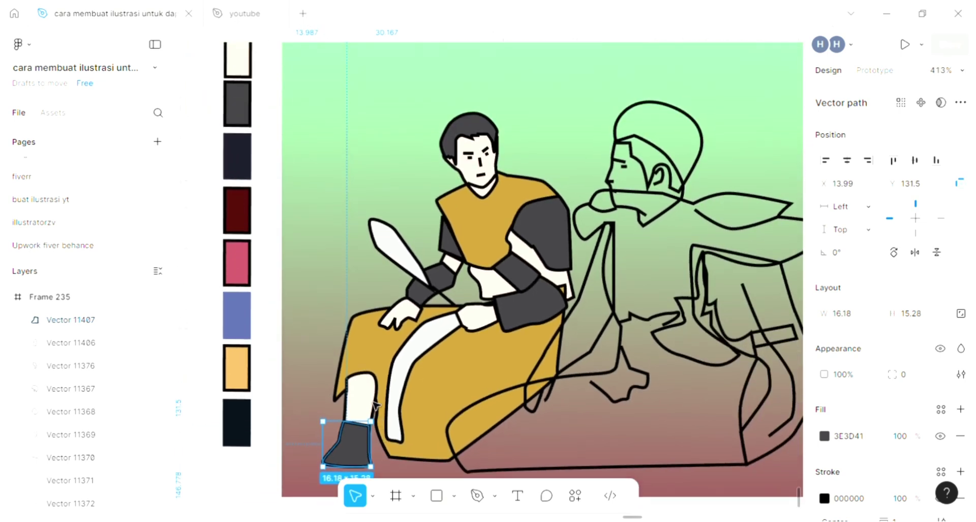
scroll(376, 405, "right", 3)
scroll(375, 405, "right", 2)
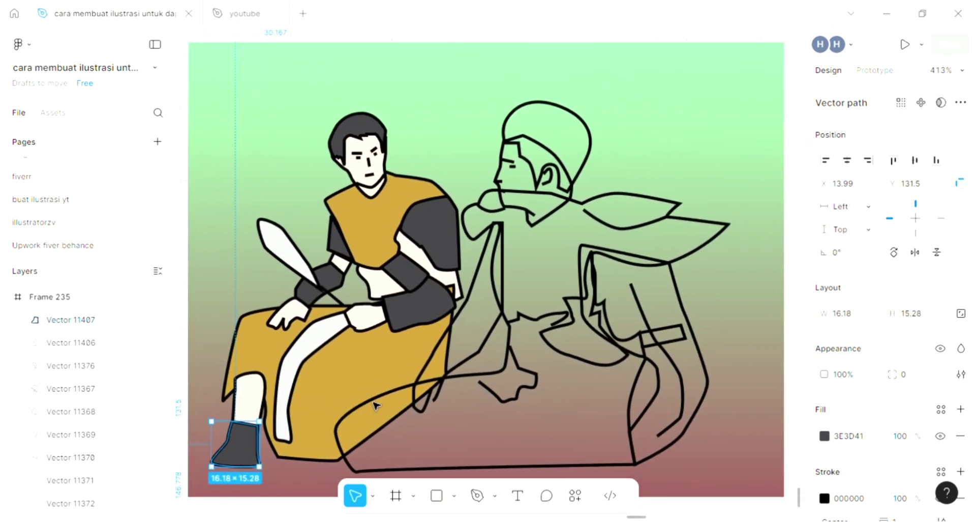
scroll(564, 108, "up", 2)
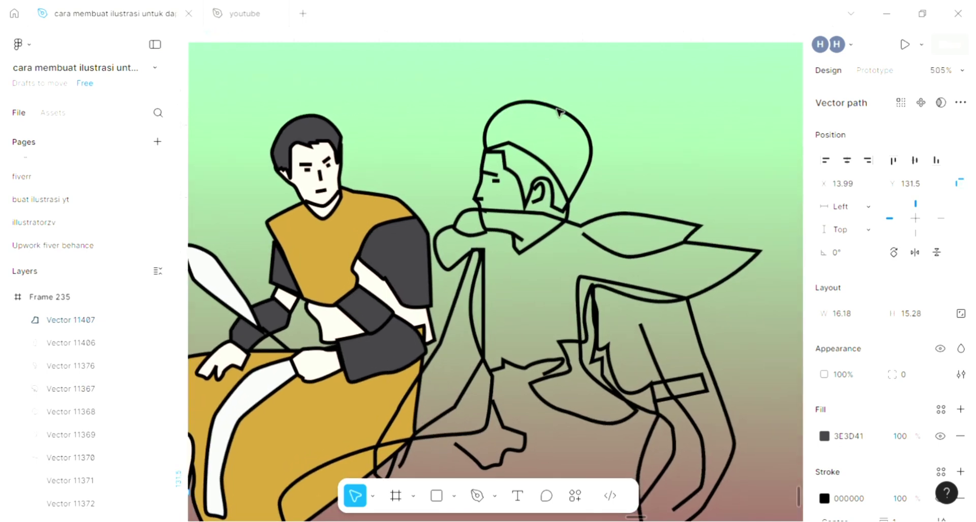
left_click(562, 114)
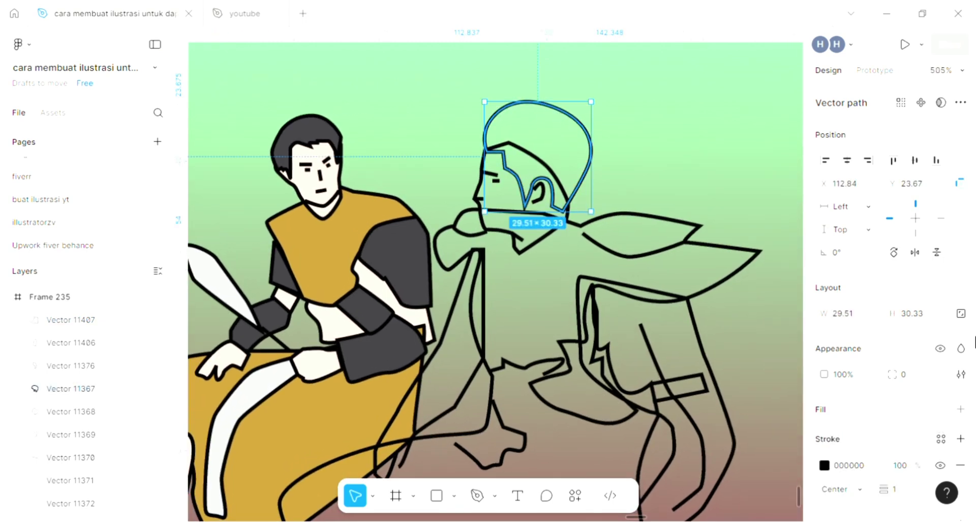
left_click(961, 408)
left_click(824, 435)
left_click(652, 361)
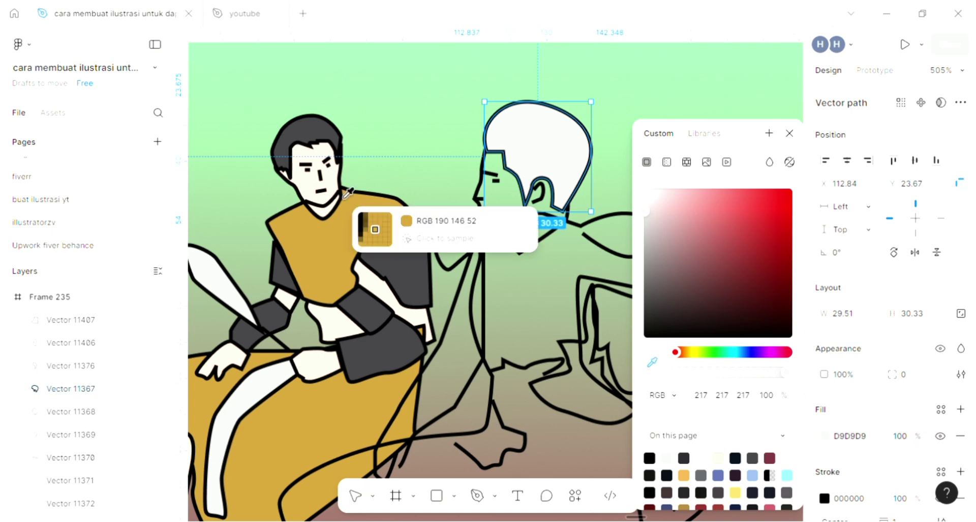
left_click(310, 131)
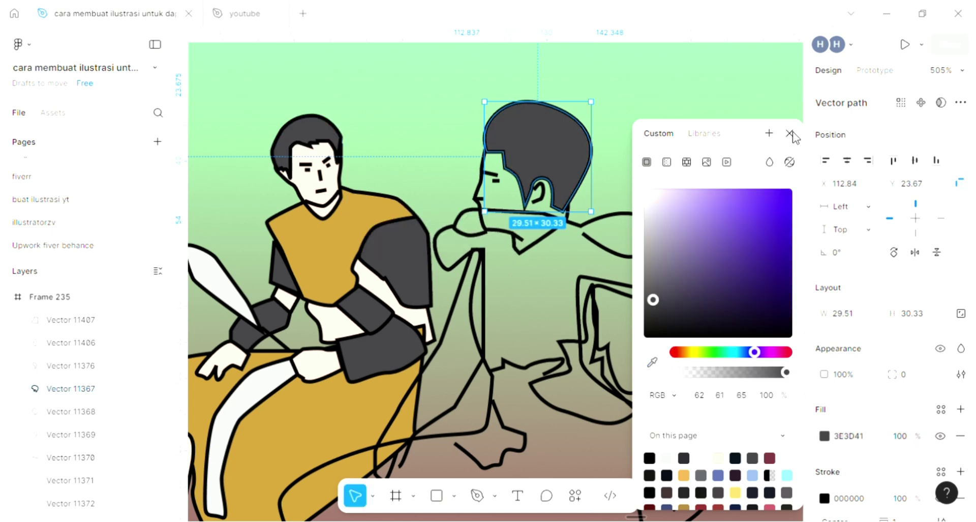
left_click(790, 134)
Fill the second man's face shape with the skin tone FFE2D3 sampled from the first man's face.
left_click(516, 247)
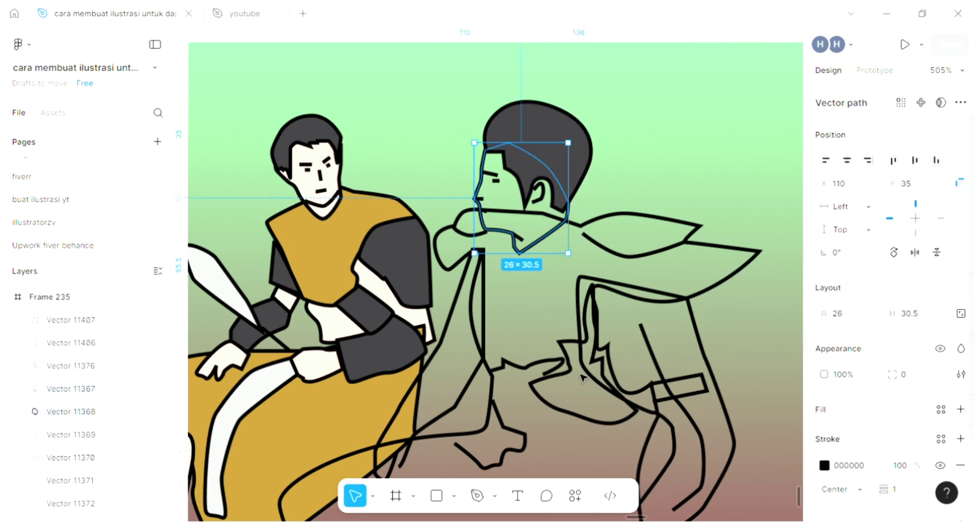
left_click(961, 409)
left_click(824, 435)
left_click(652, 362)
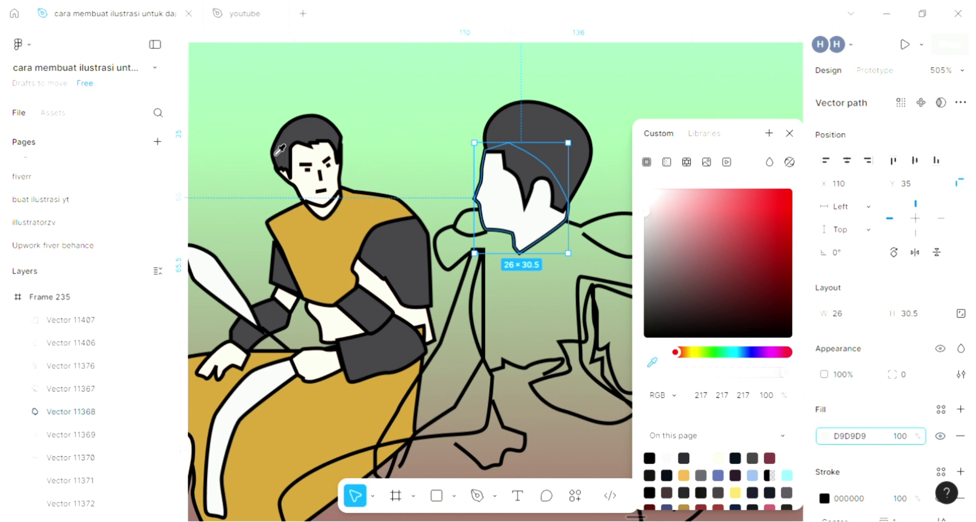
left_click(303, 146)
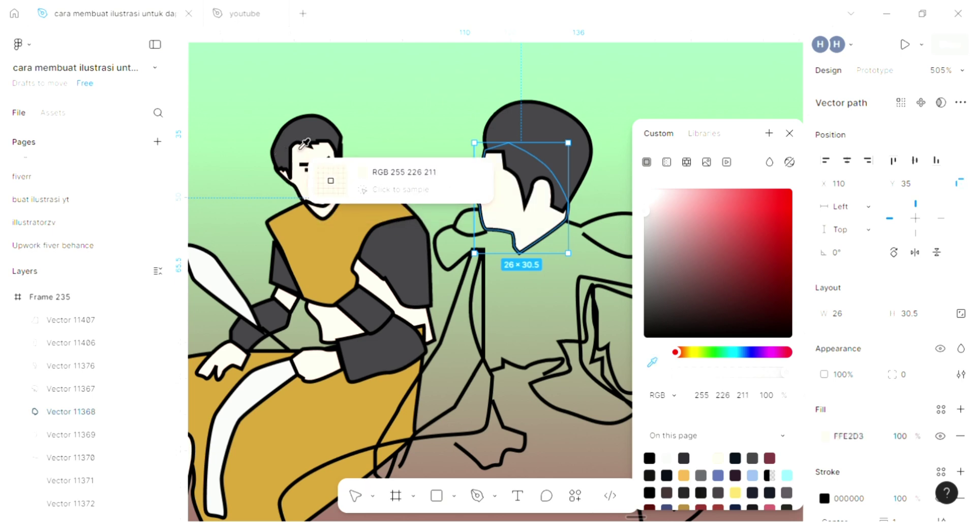
left_click(304, 144)
left_click(790, 134)
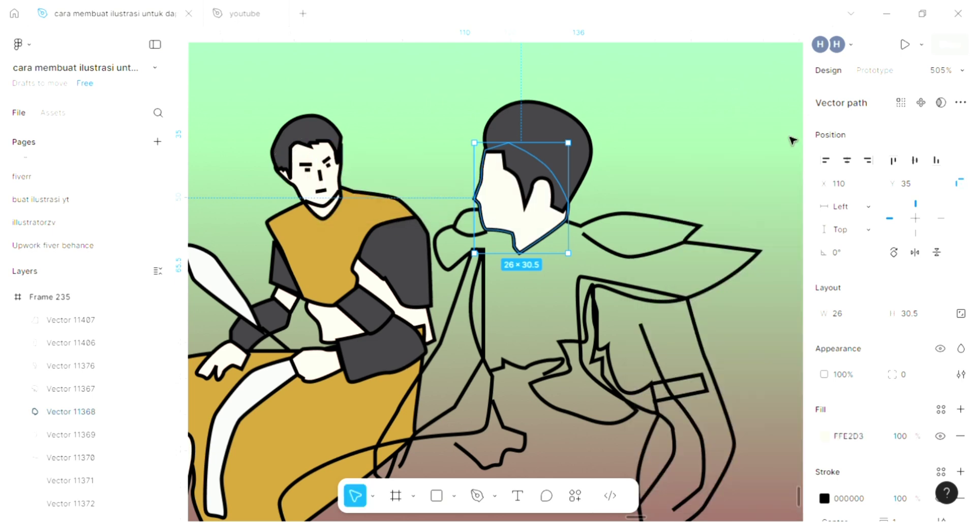
Send the second man's face shape behind his facial features and ear lines.
key("[")
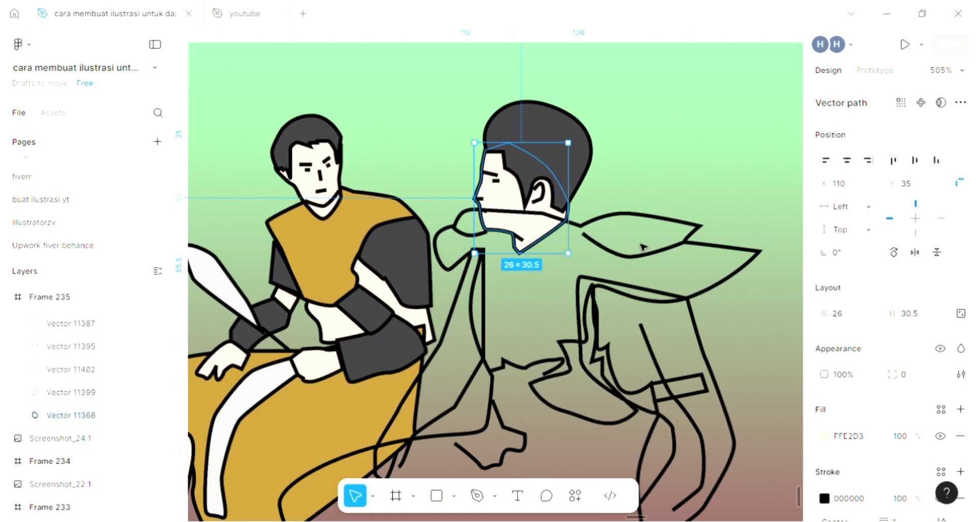
Add a D9D9D9 fill to the second man's robe shape and send it behind the other shapes.
left_click(608, 224)
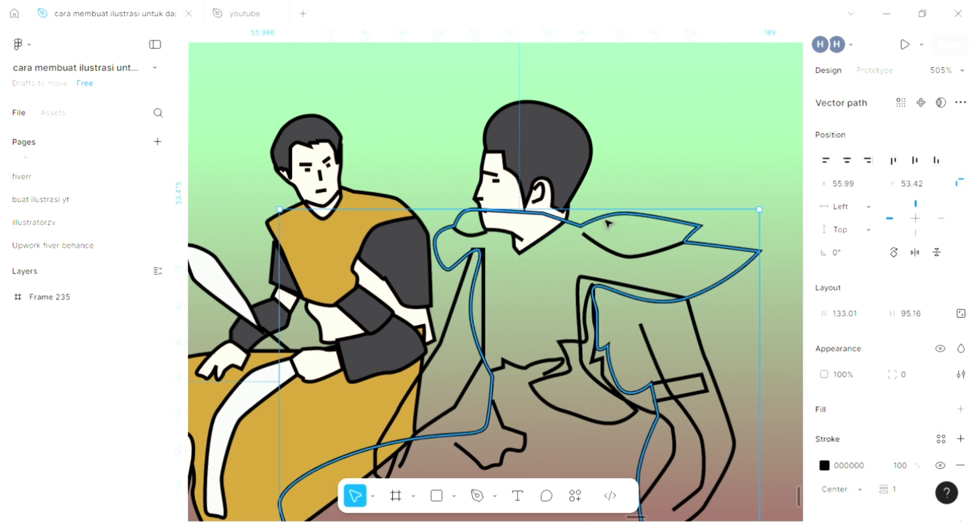
left_click(961, 409)
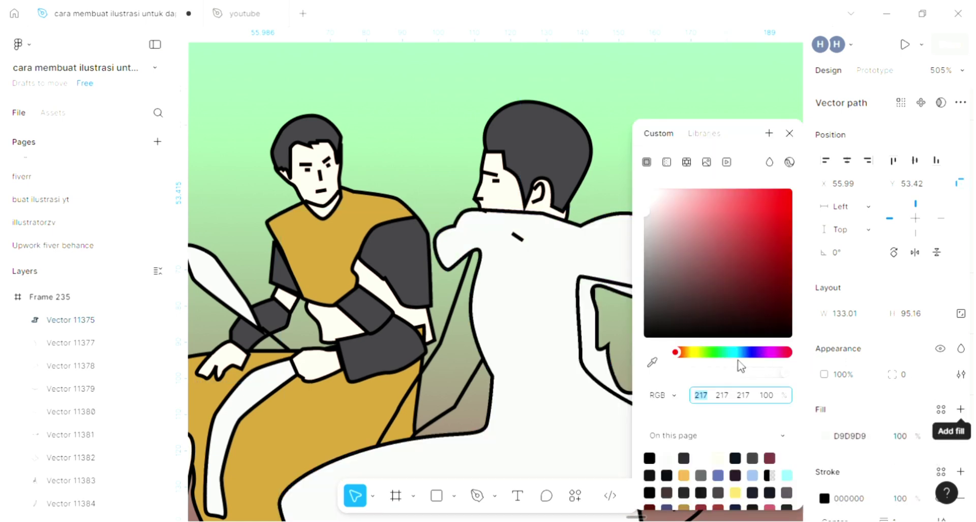
left_click(789, 133)
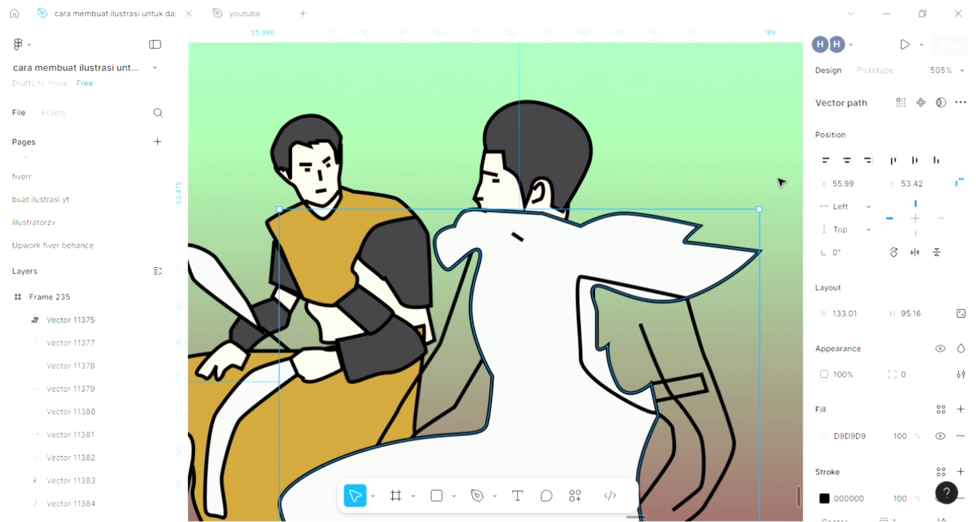
key("ctrl+shift+[")
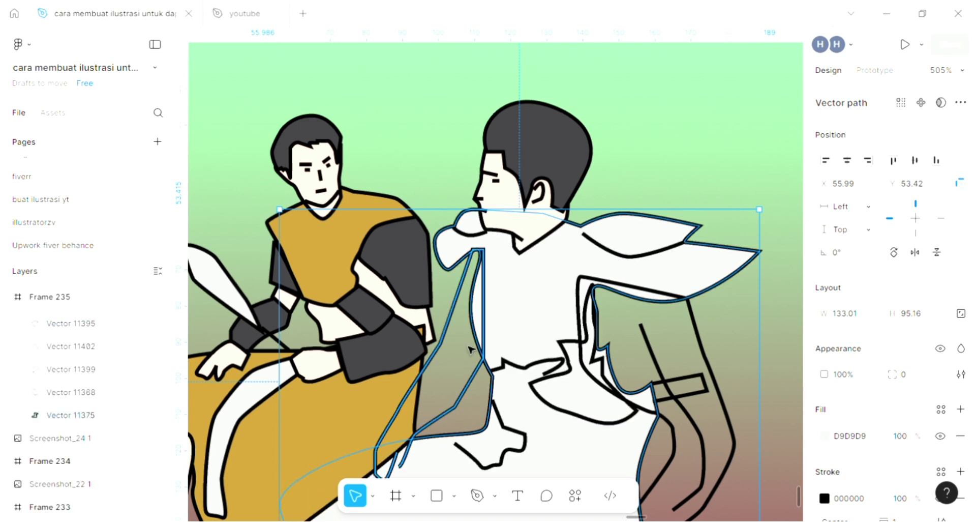
Add a D9D9D9 fill to the second man's front arm shape reaching down toward the first man's robe.
left_click(437, 369)
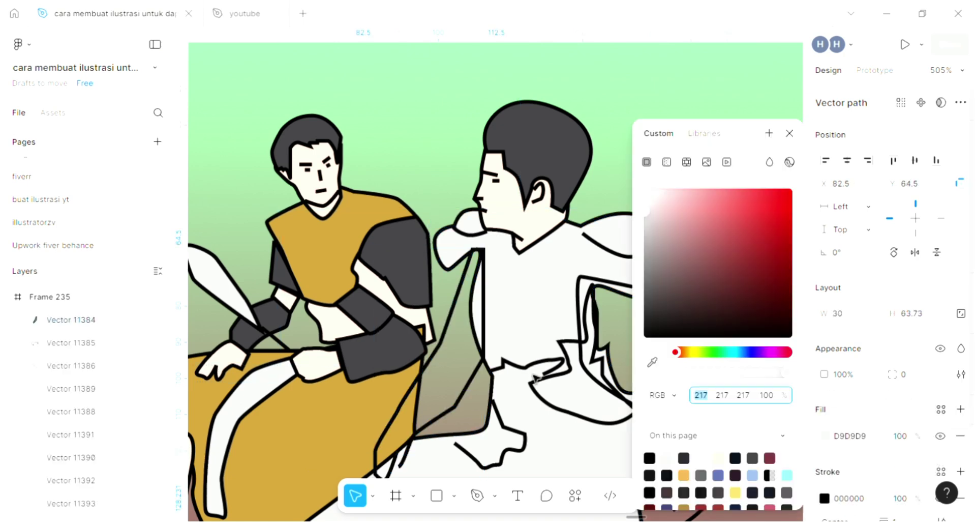
scroll(538, 377, "left", 1)
scroll(478, 387, "down", 3)
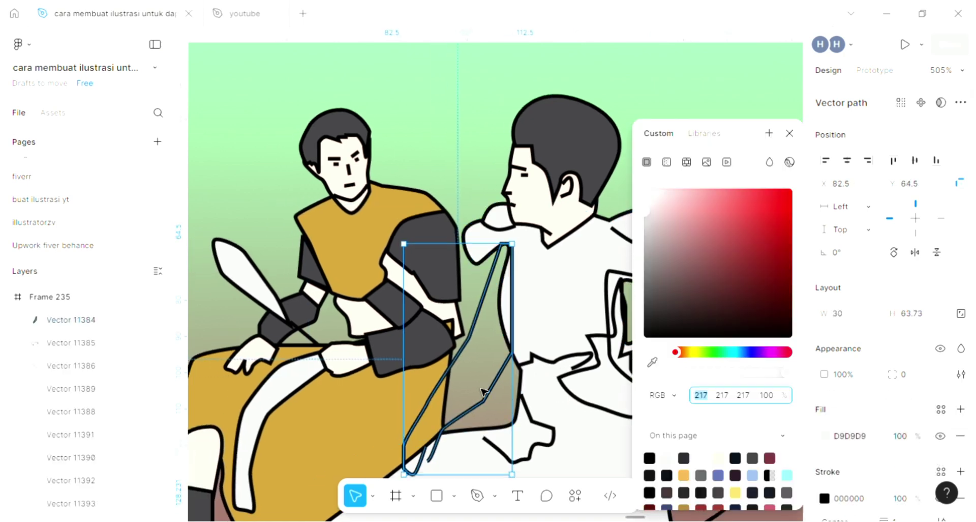
Open the front arm's path for editing and add a straight Pen segment between the fingers at the hand's open end.
left_click(476, 385)
double_click(476, 384)
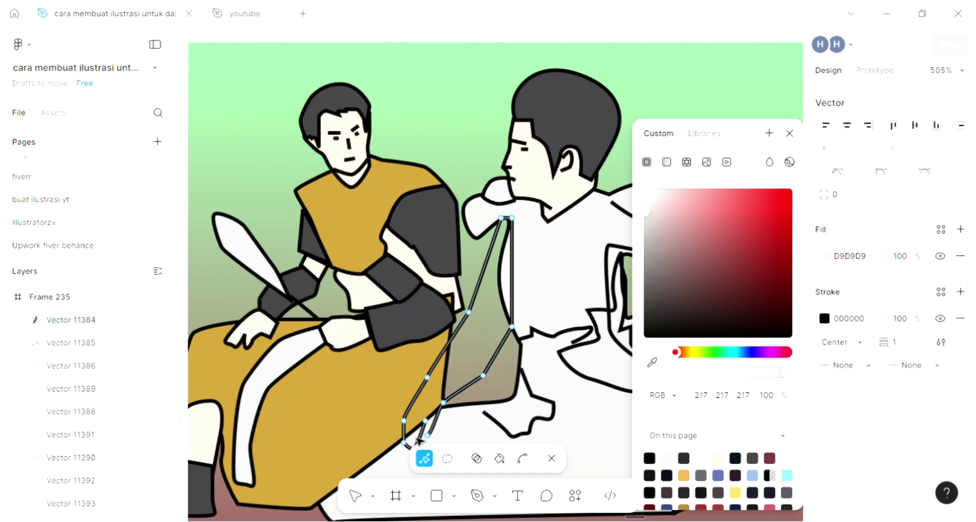
scroll(422, 437, "up", 5)
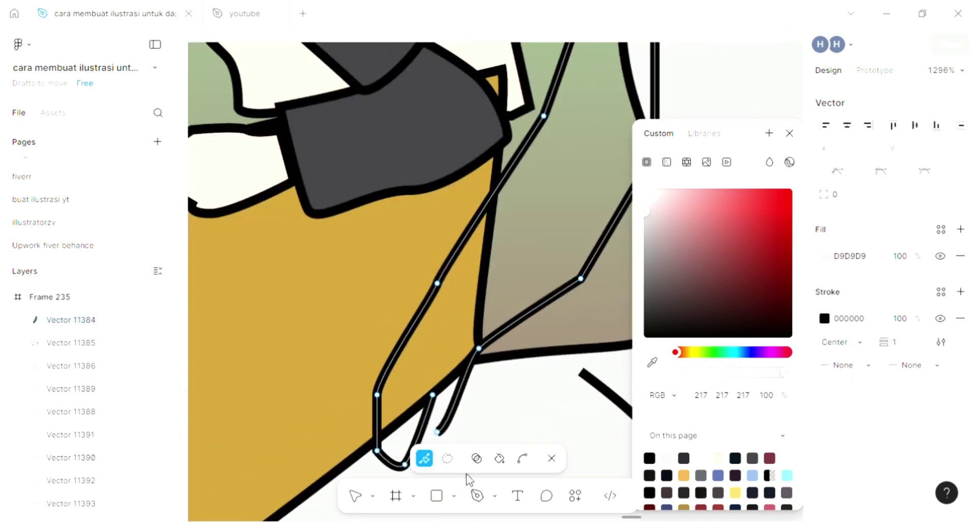
left_click(438, 432)
key("p")
left_click(432, 394)
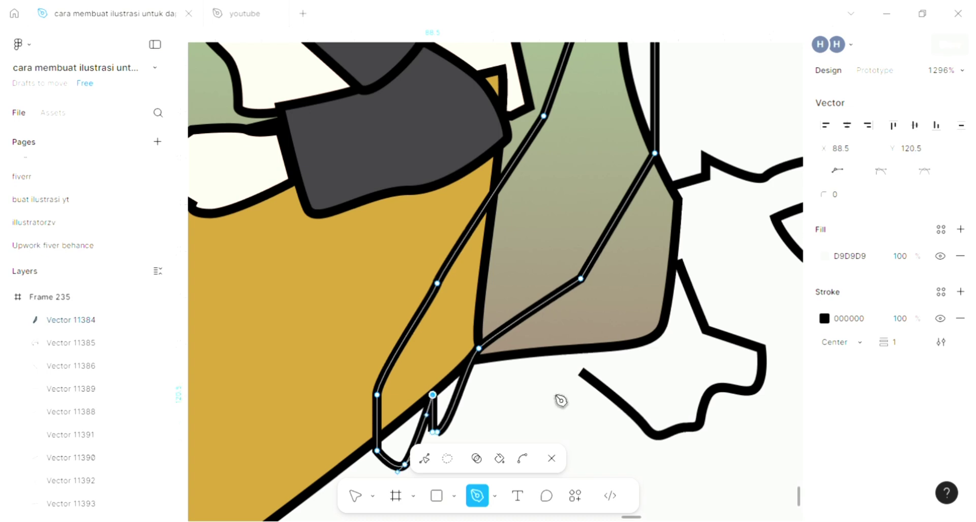
Close the remaining gap in the front arm's outline at the fingertips with the Pen and finish editing the path.
scroll(560, 399, "down", 4)
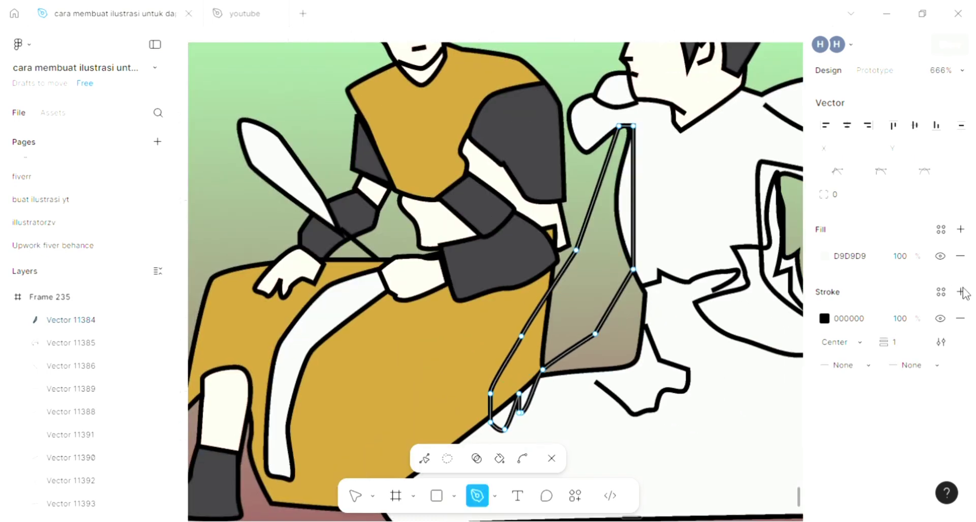
scroll(665, 94, "up", 3)
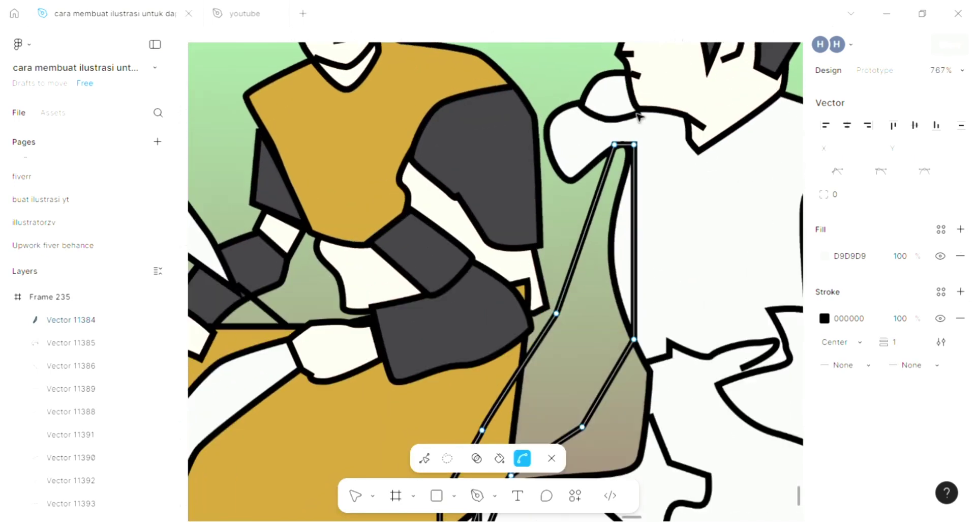
scroll(639, 170, "down", 3)
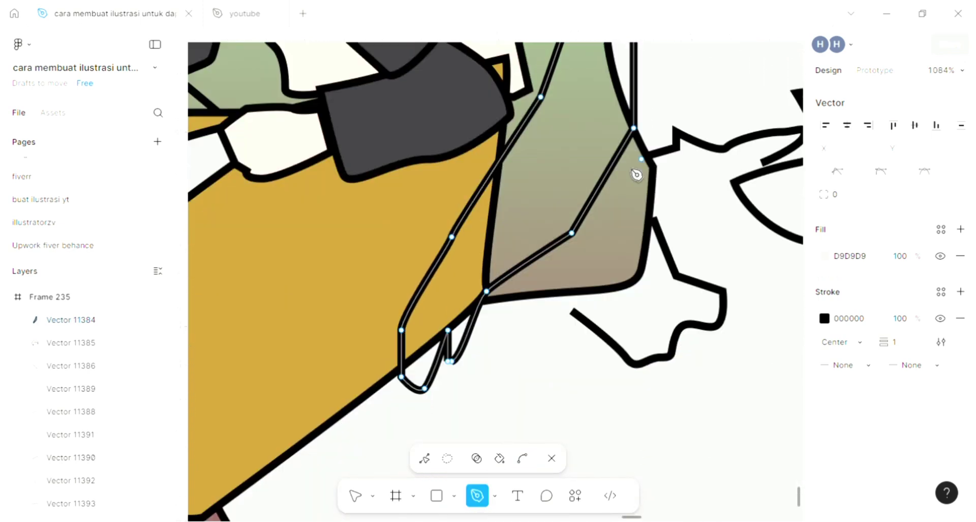
scroll(425, 318, "up", 5)
scroll(464, 398, "up", 5)
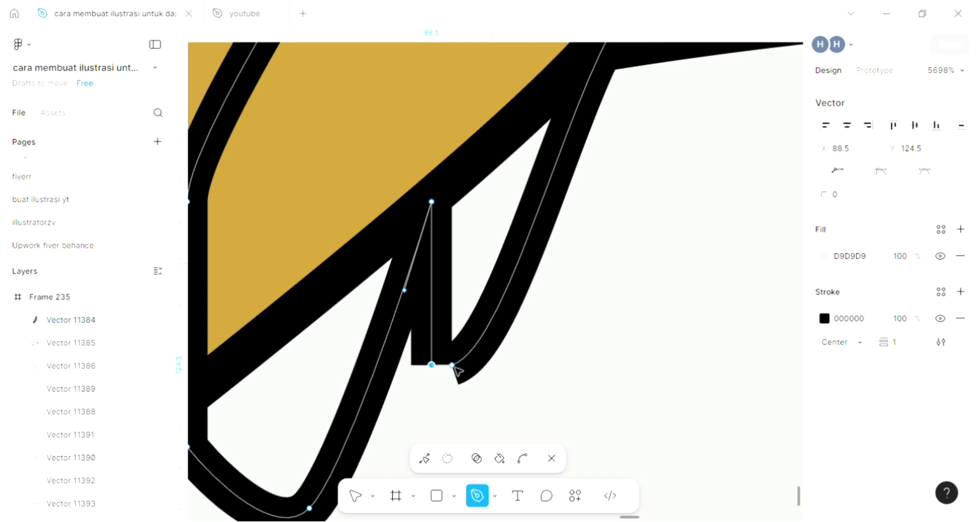
left_click(454, 366)
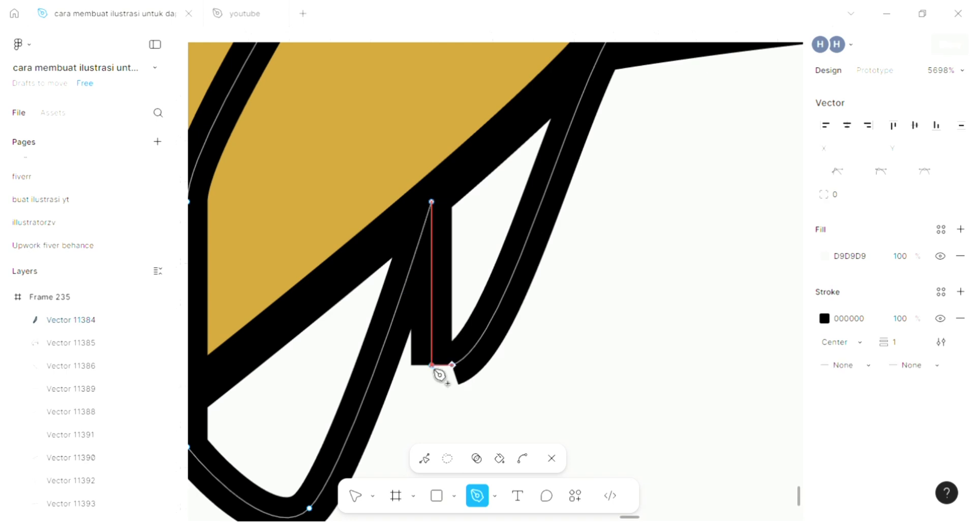
left_click(433, 366)
scroll(441, 379, "up", 8)
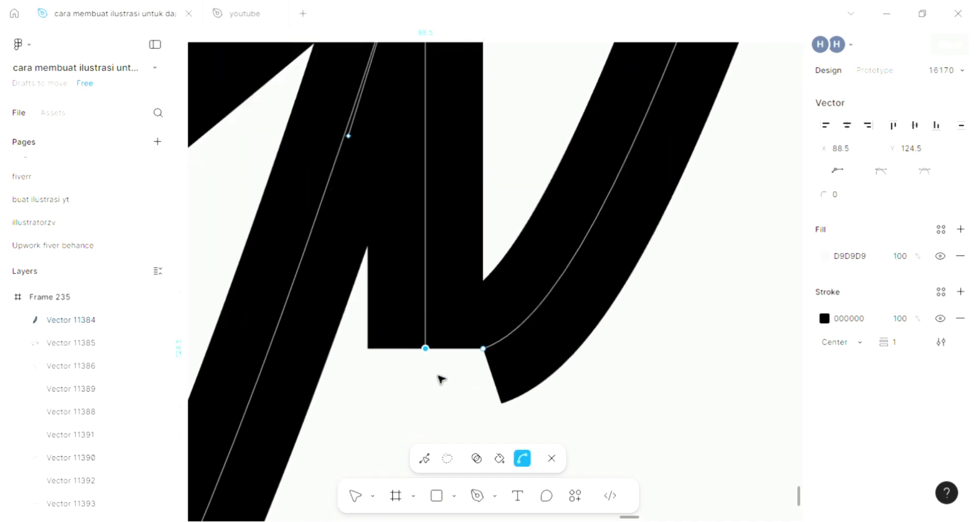
left_click(420, 334)
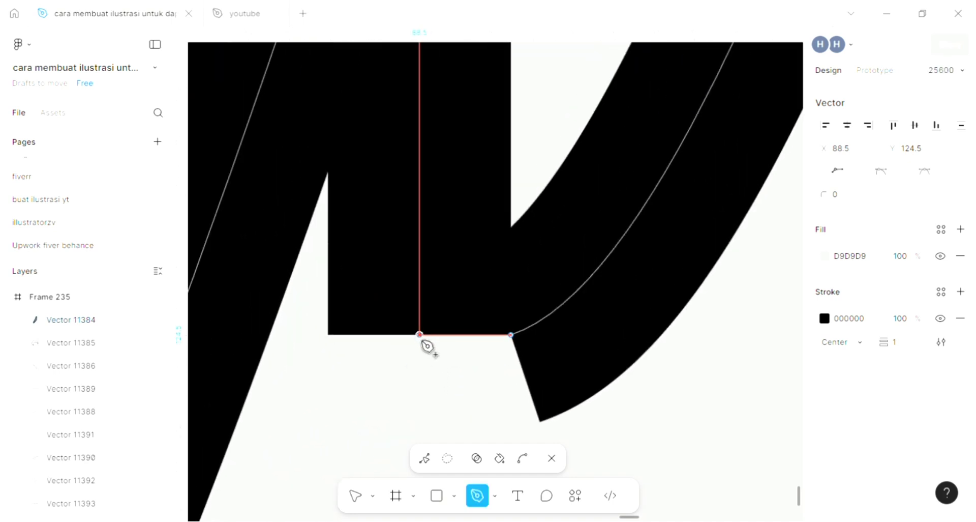
left_click(513, 336)
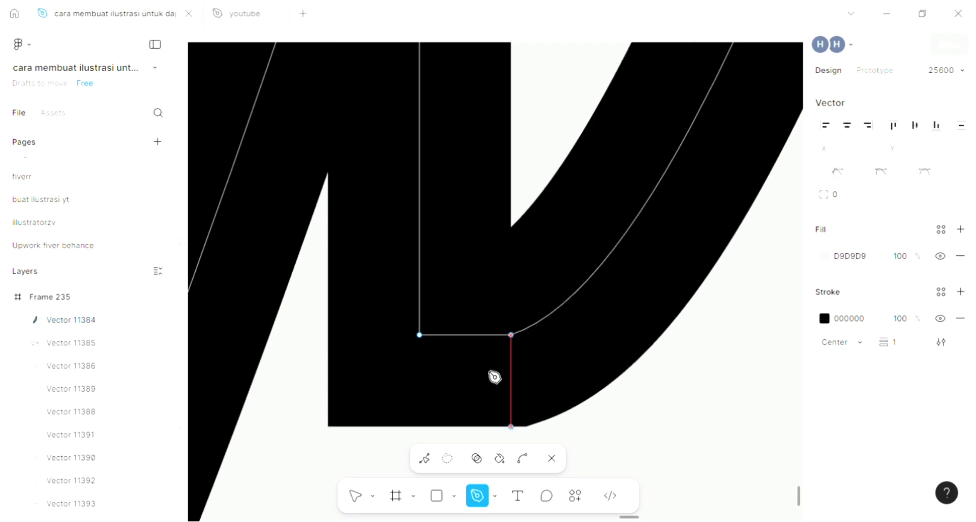
scroll(491, 376, "down", 5)
scroll(492, 378, "down", 12)
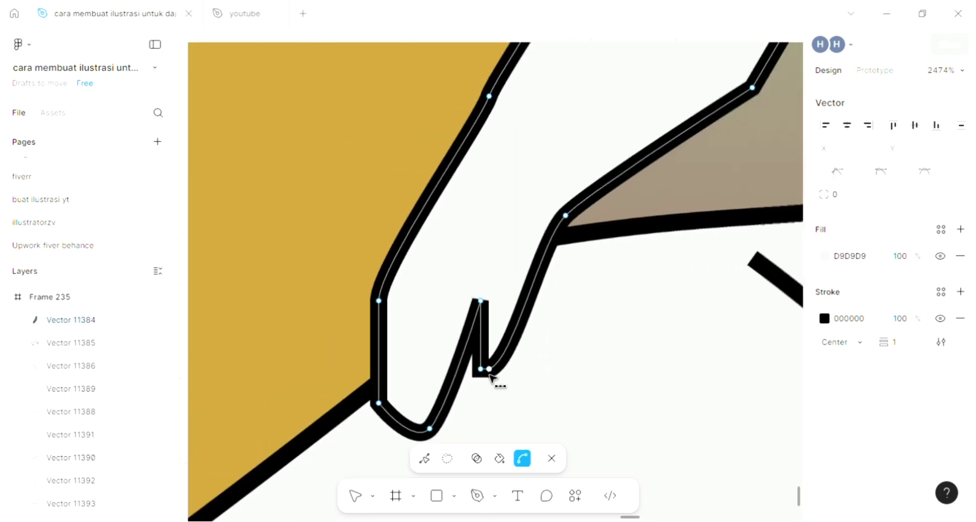
scroll(490, 376, "down", 3)
key("p")
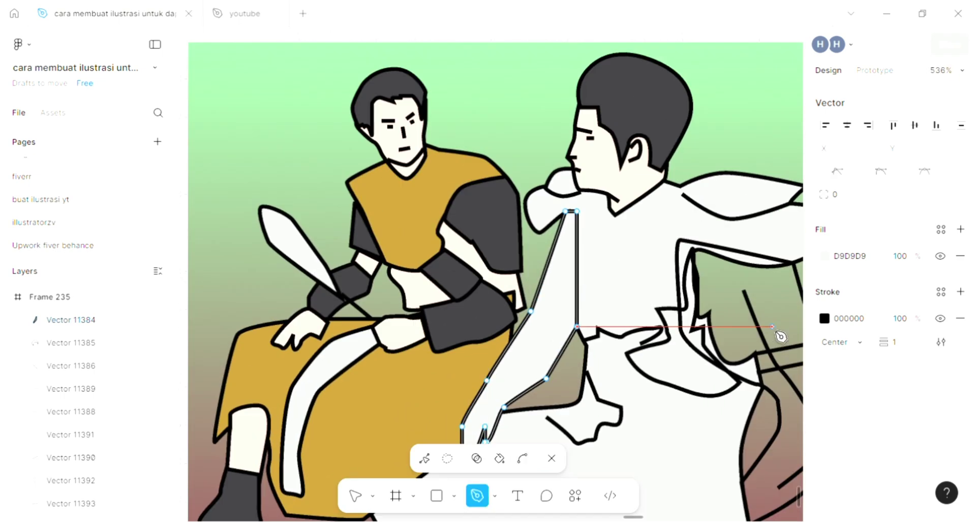
key("Escape")
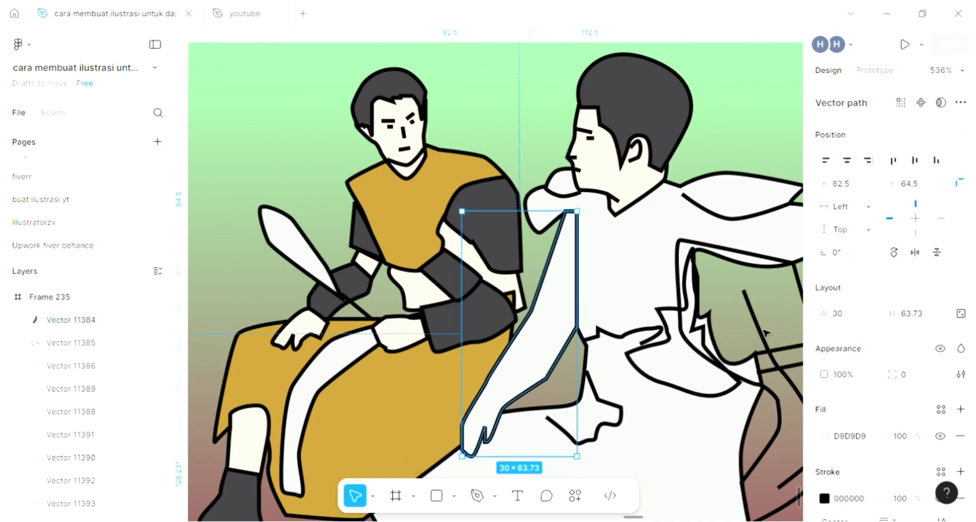
Fill the second man's front arm shape with the skin tone FFE2D3 sampled from the first man's face.
left_click(819, 436)
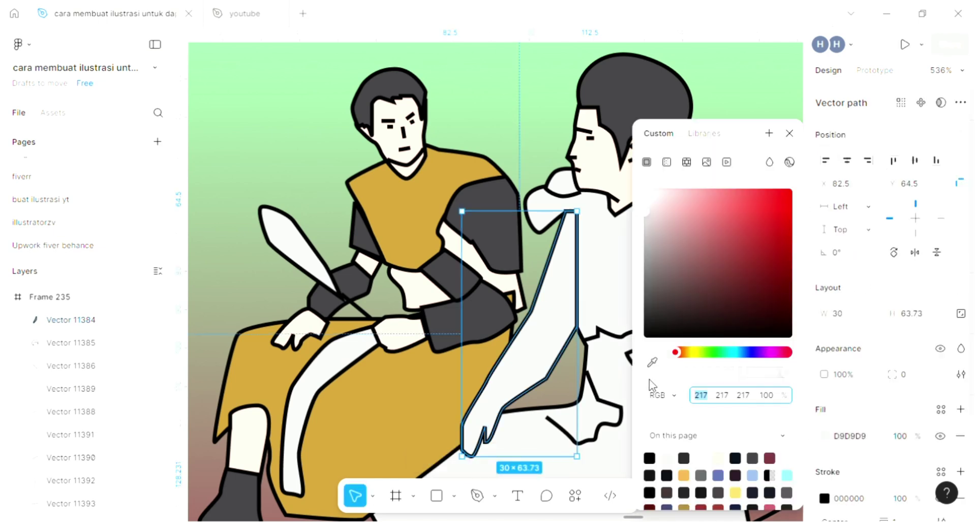
left_click(653, 364)
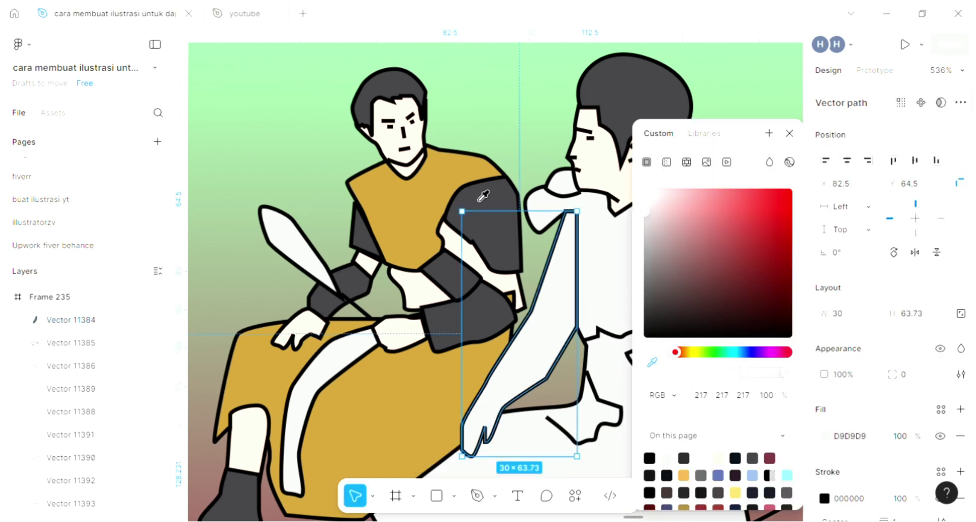
left_click(421, 134)
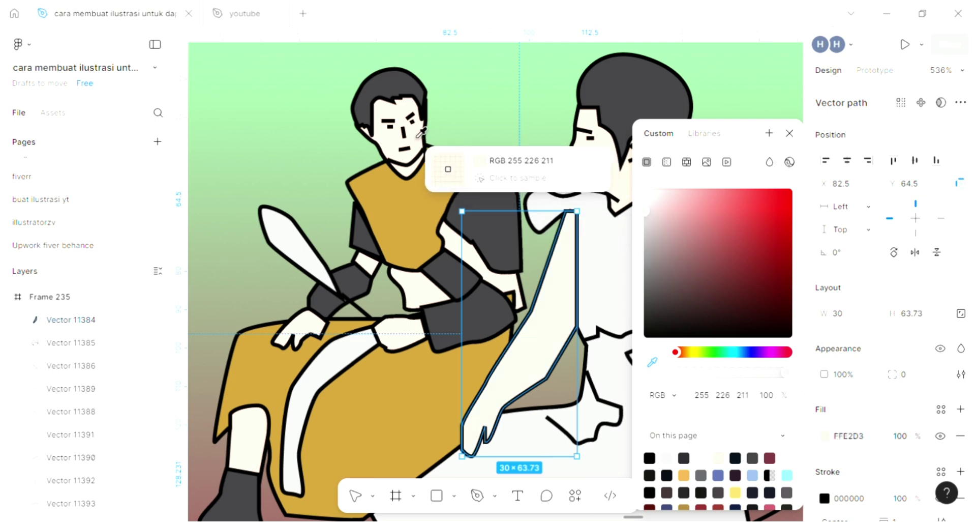
left_click(791, 133)
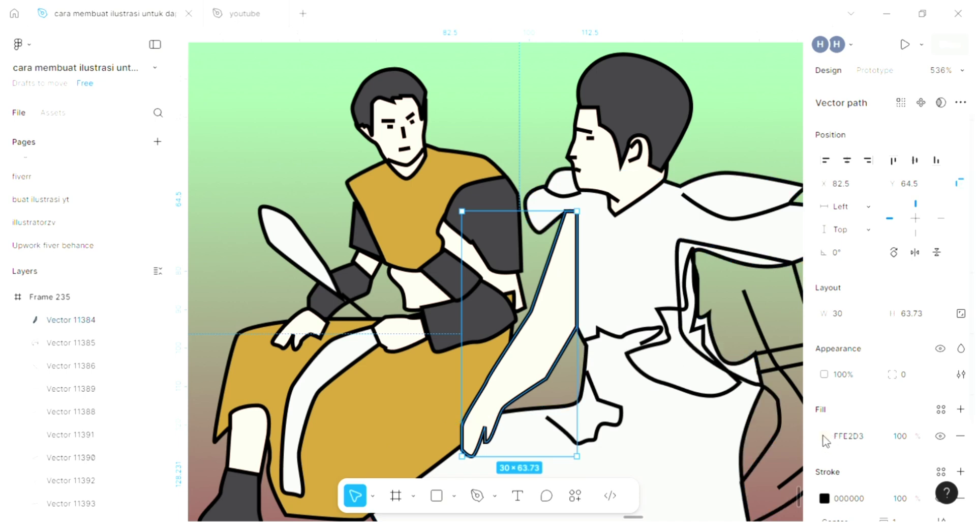
Fill the second man's front arm shape with the dark grey 3E3D41 sampled from his hair.
left_click(628, 107)
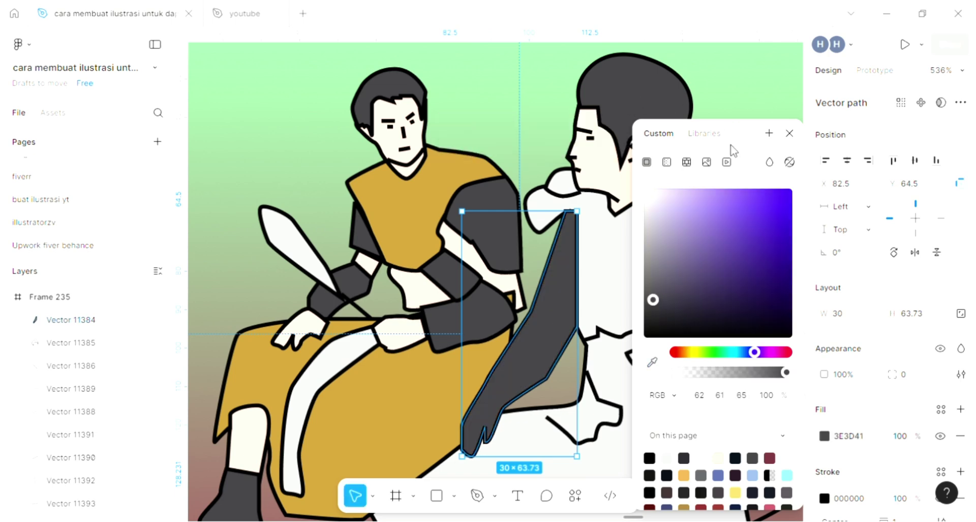
left_click(790, 134)
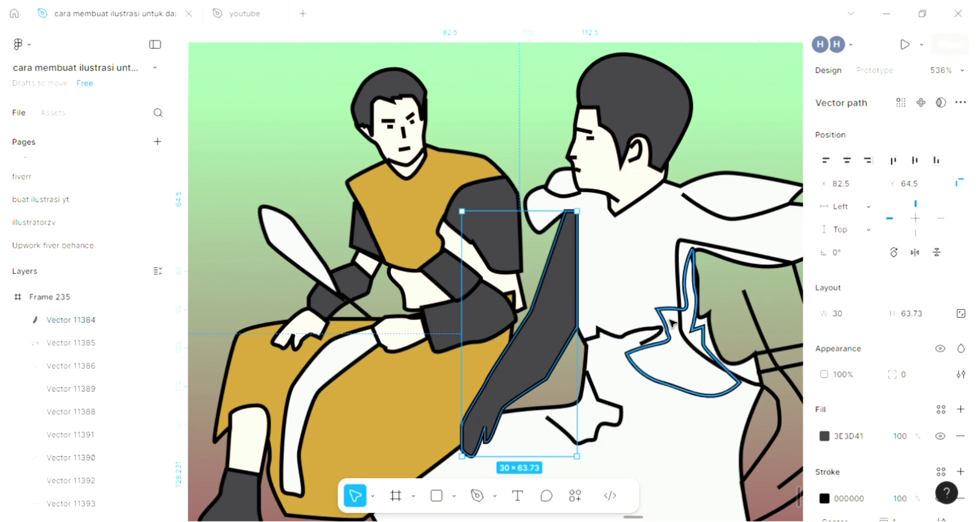
Fill the second man's rear arm shape behind his back with the dark grey 3E3D41 sampled from his hair.
left_click(645, 275)
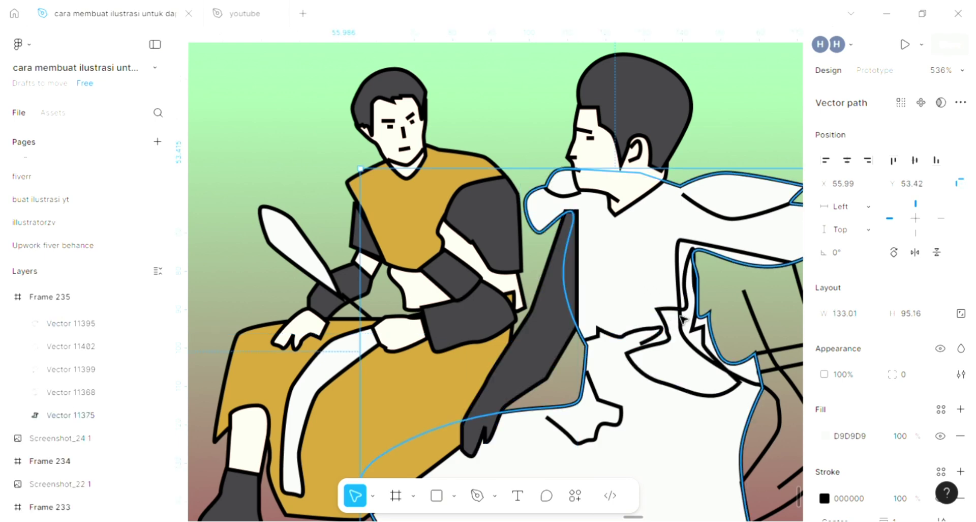
scroll(685, 330, "down", 2)
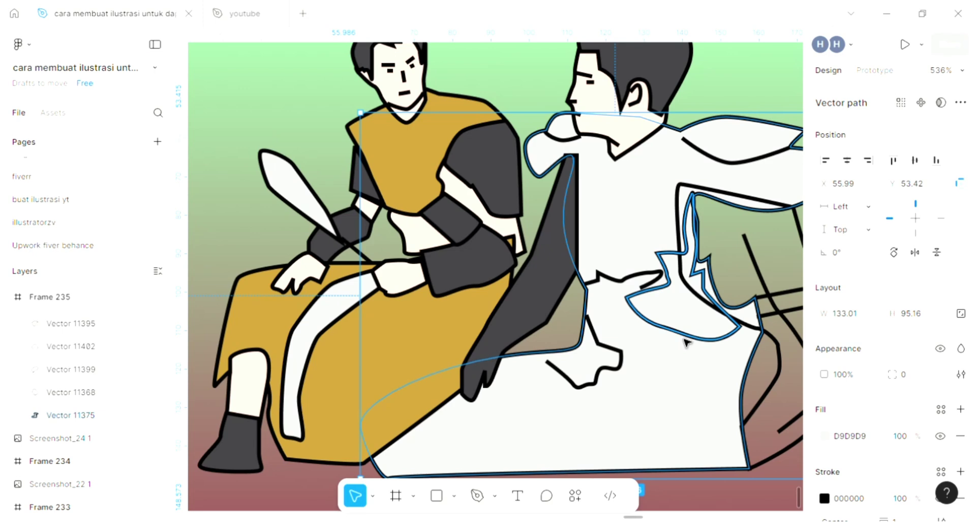
scroll(685, 341, "right", 3)
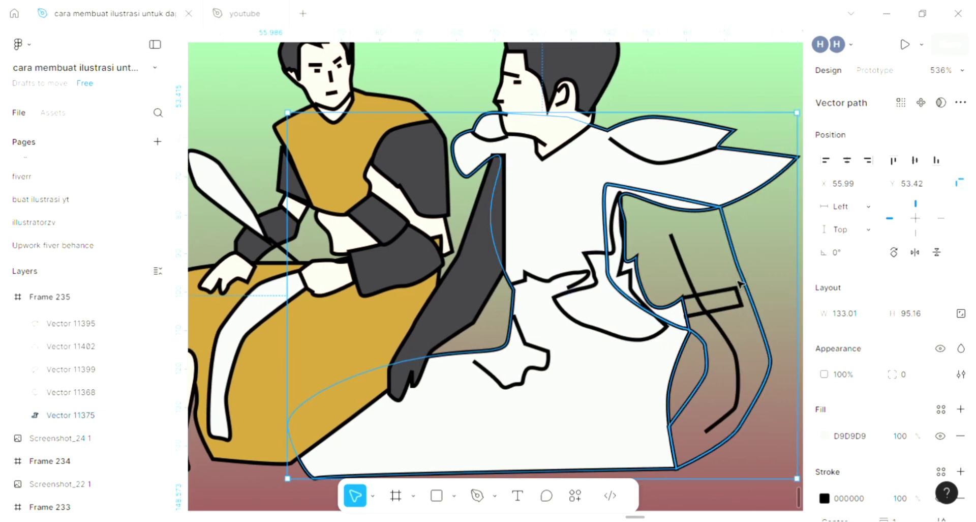
left_click(740, 284)
left_click(960, 409)
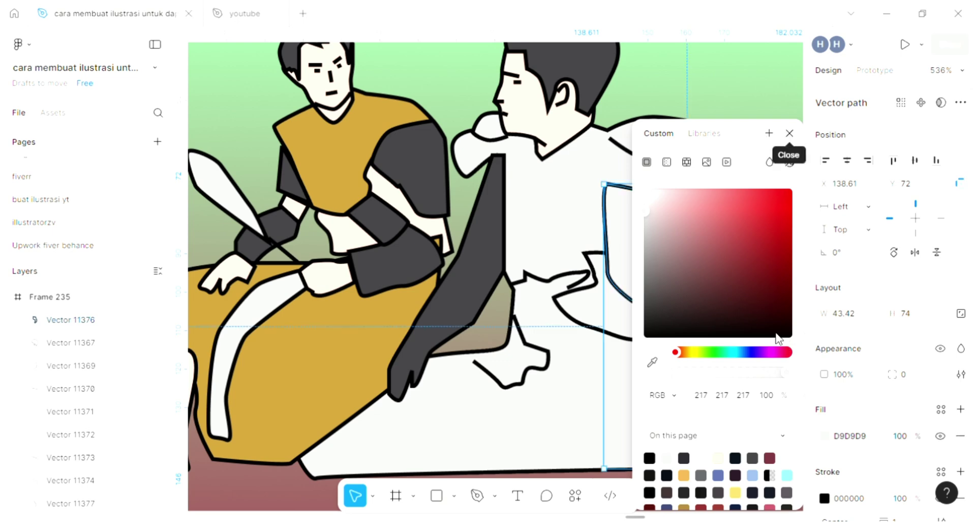
key("Escape")
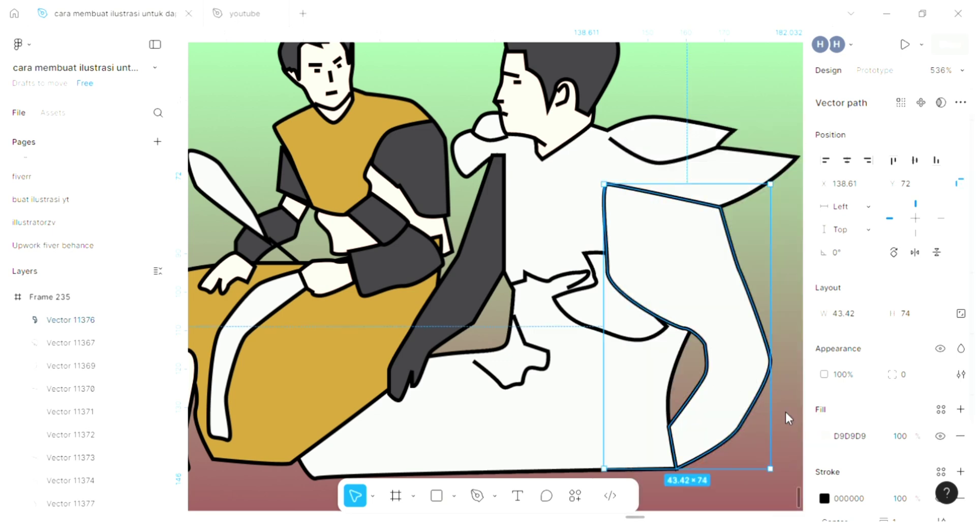
left_click(824, 436)
left_click(652, 361)
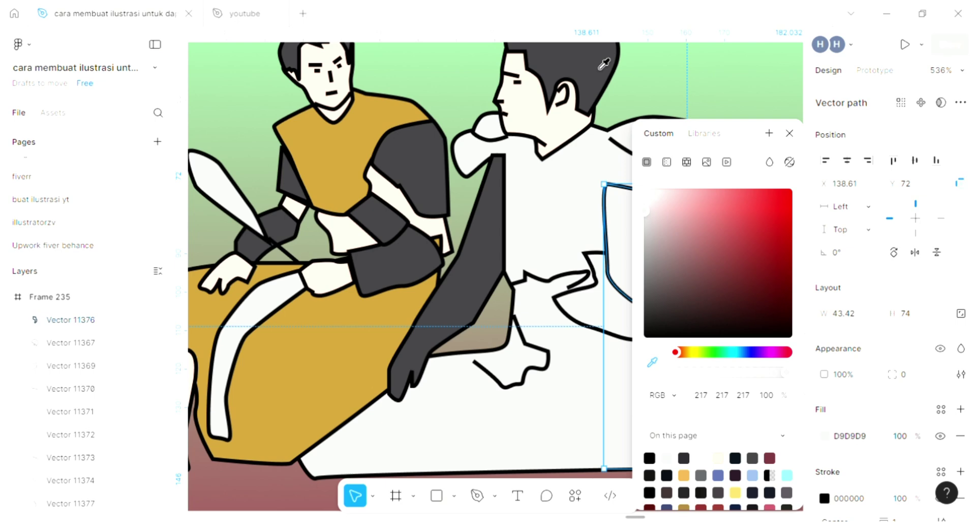
left_click(564, 65)
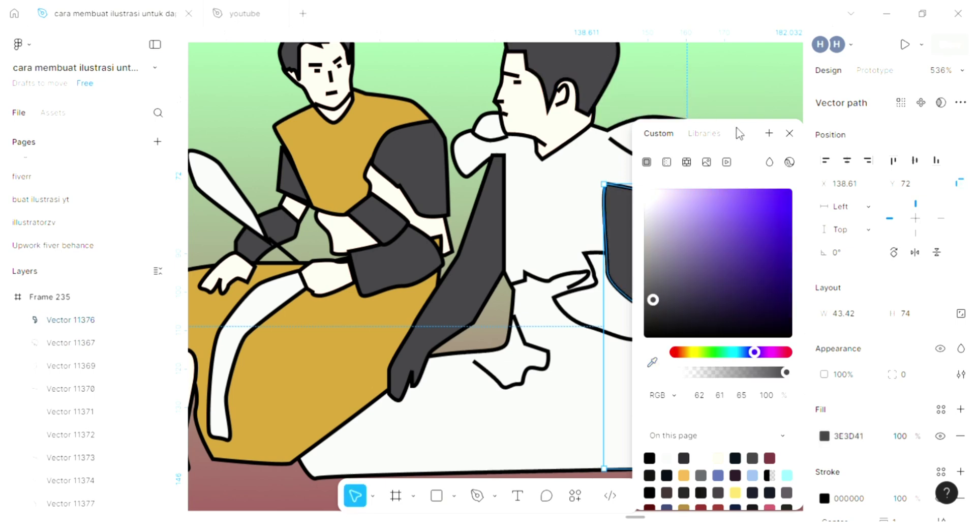
left_click(790, 134)
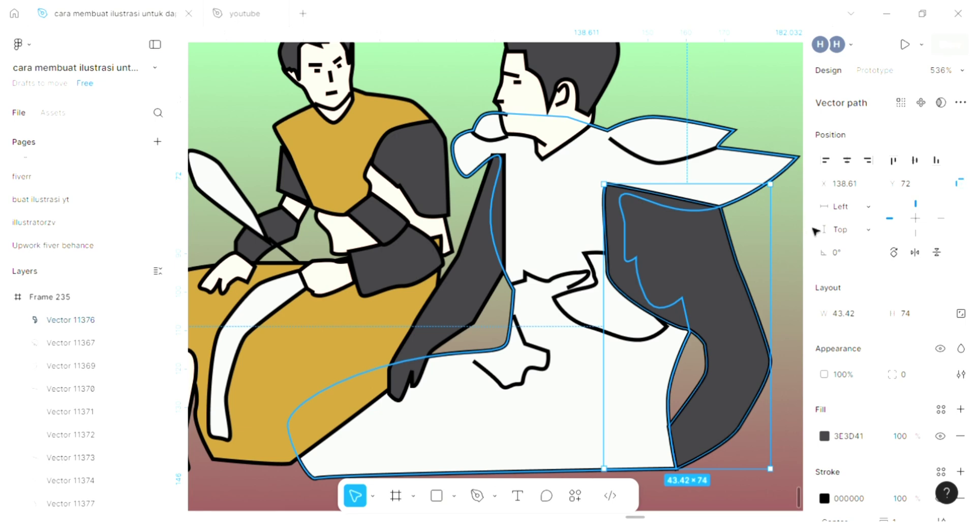
Send the second man's dark grey rear arm shape backward, behind the robe and the sleeve detail lines.
key("ctrl+[")
left_click(763, 222)
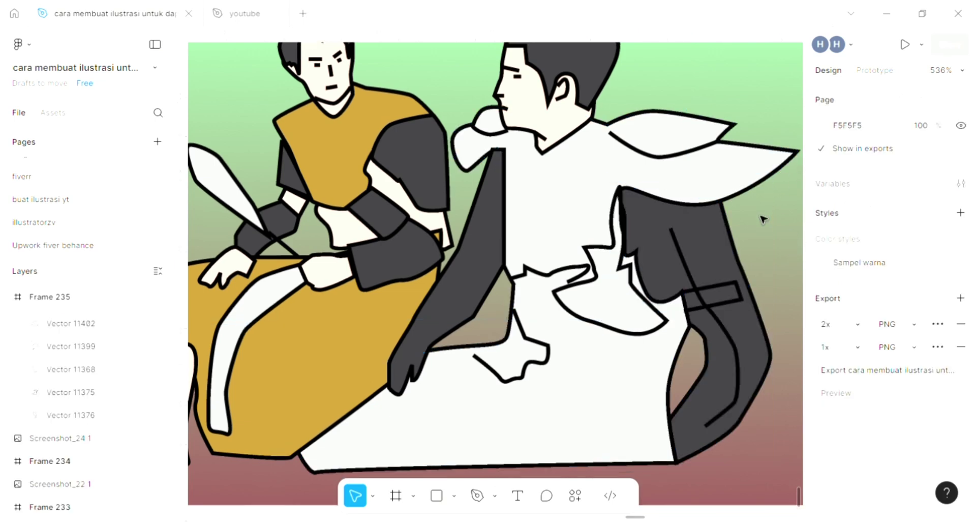
Draw a closed chest panel about 23 × 24.5 with a curved neckline on the second man's white robe using the Pen.
scroll(712, 219, "down", 2)
scroll(660, 222, "down", 2)
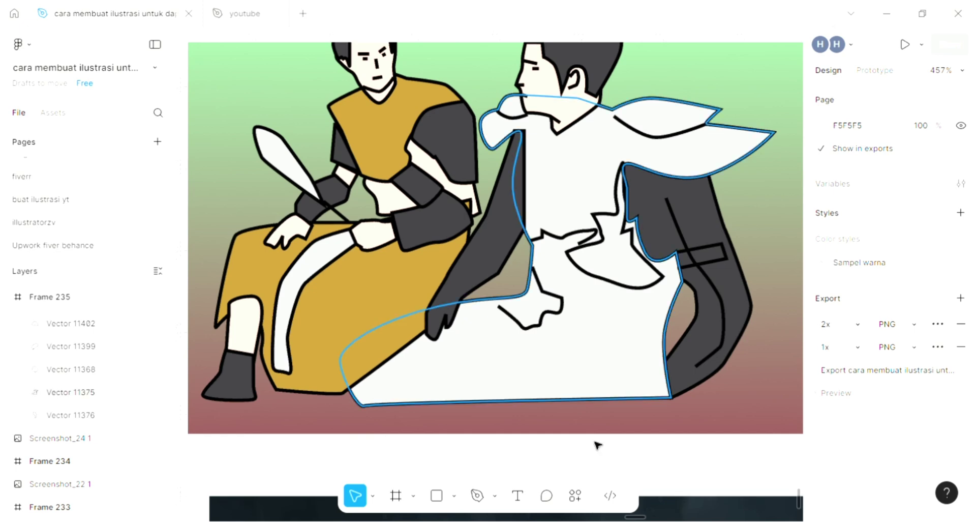
left_click(477, 495)
scroll(584, 209, "up", 3)
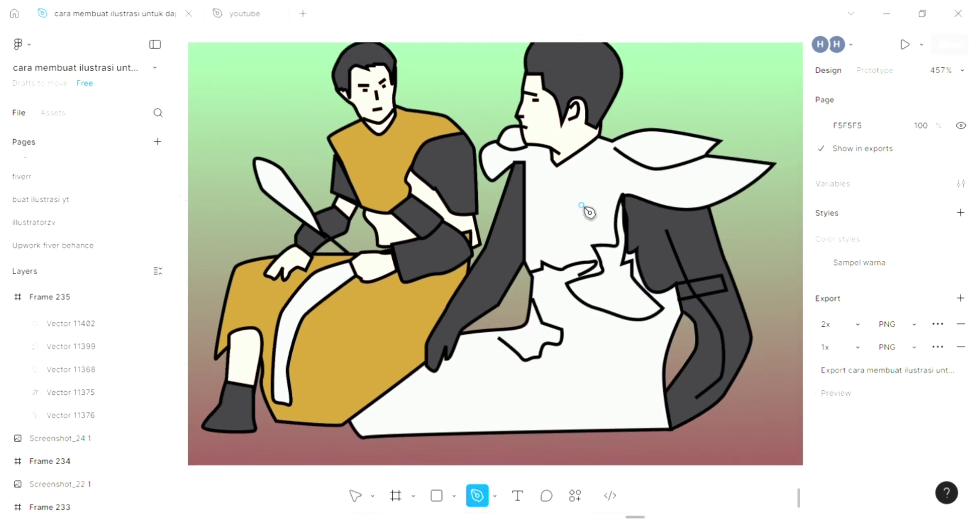
scroll(608, 246, "up", 2)
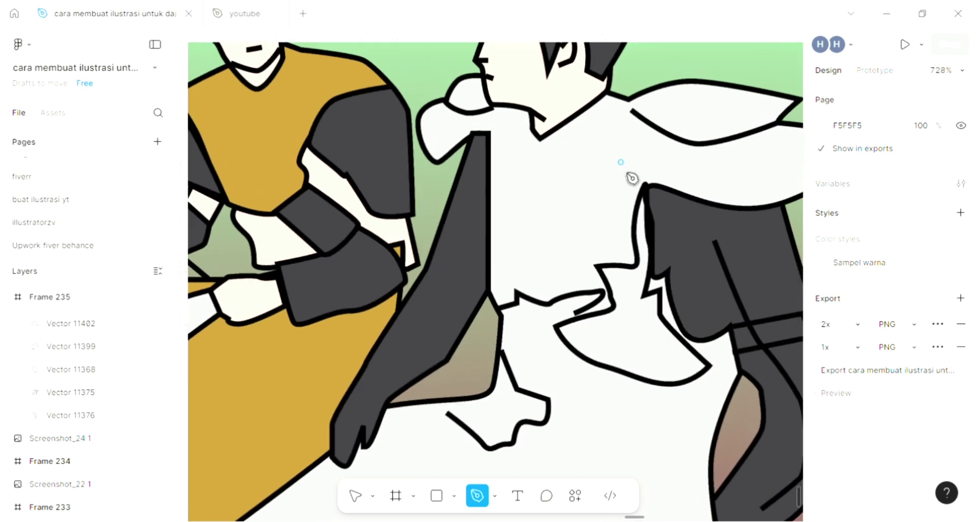
left_click(624, 170)
left_click(615, 201)
left_click_drag(576, 243, 514, 267)
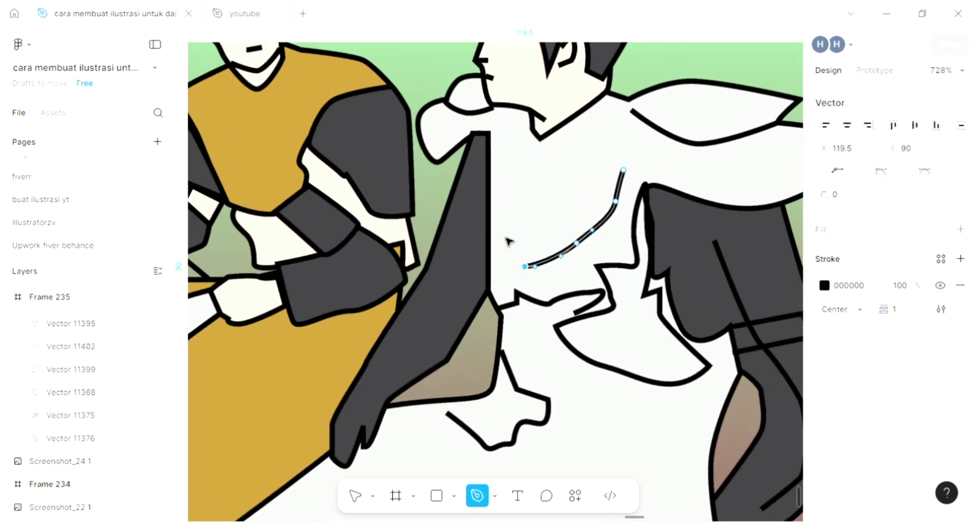
left_click_drag(504, 230, 507, 209)
left_click(511, 154)
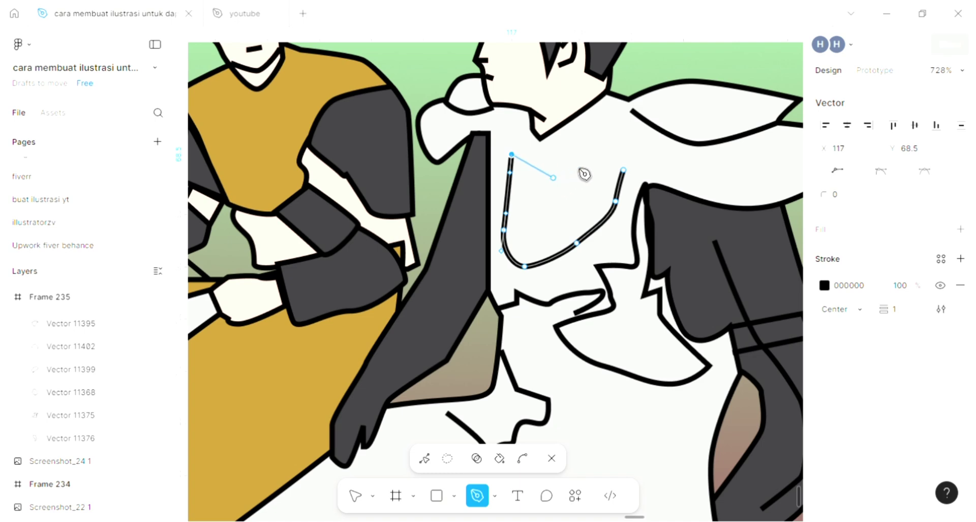
left_click_drag(554, 177, 572, 168)
left_click(615, 138)
left_click(624, 171)
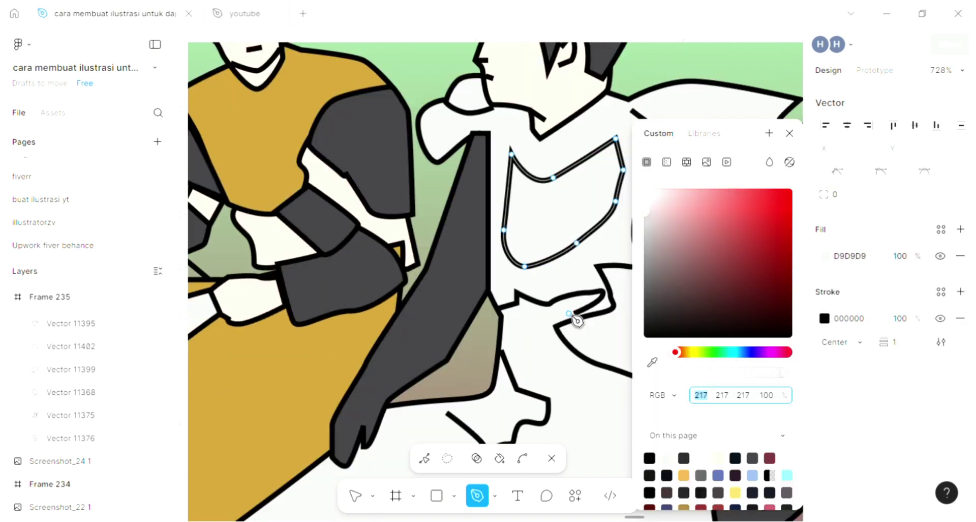
Fill the chest panel with the mustard BE9234 sampled from the first man's clothing and finish editing the path.
scroll(578, 320, "right", 3)
left_click(653, 362)
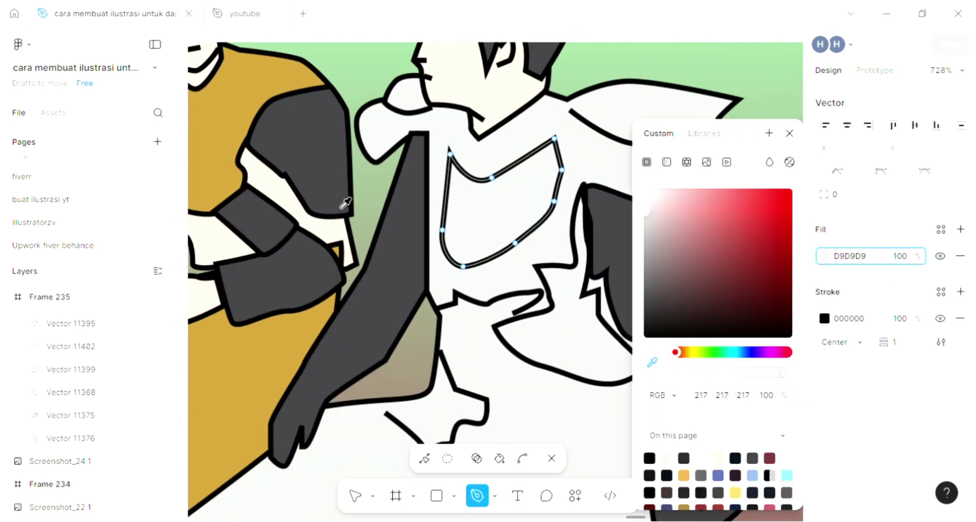
left_click(336, 251)
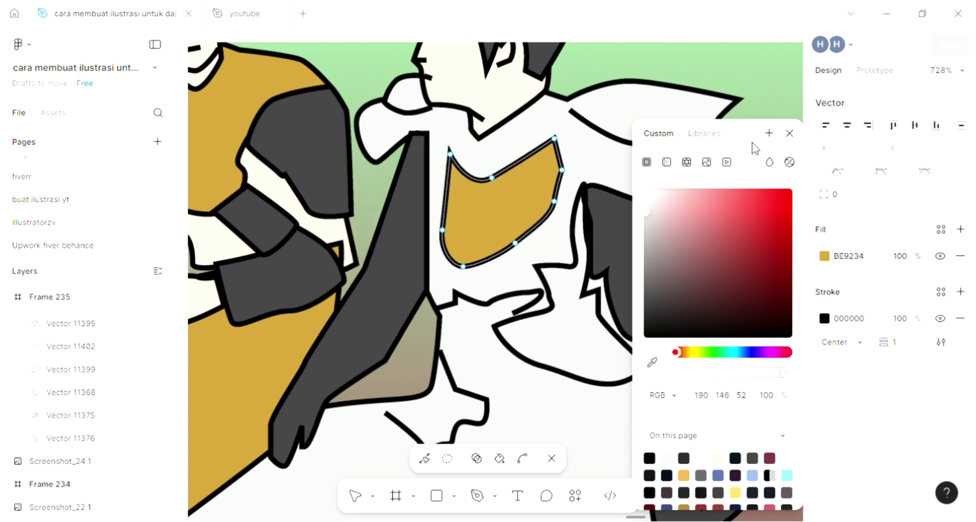
left_click(790, 133)
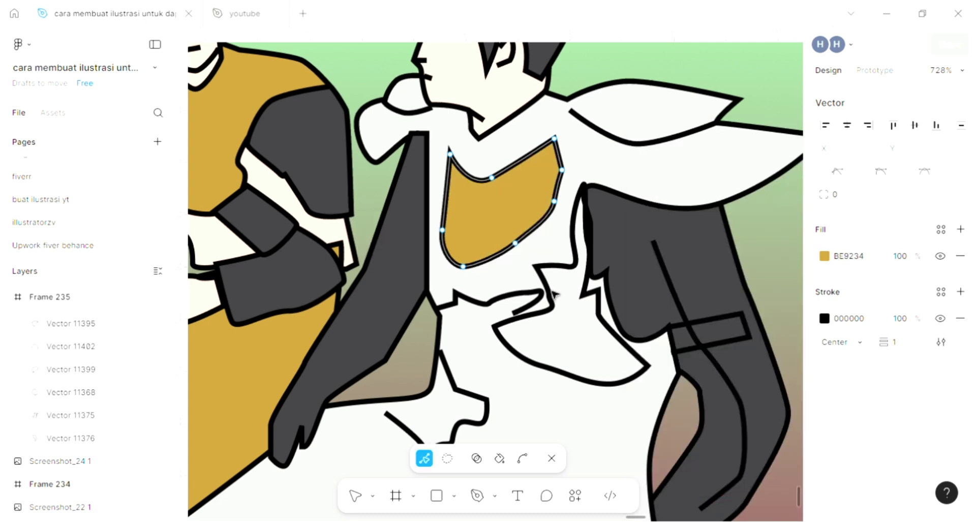
key("Escape")
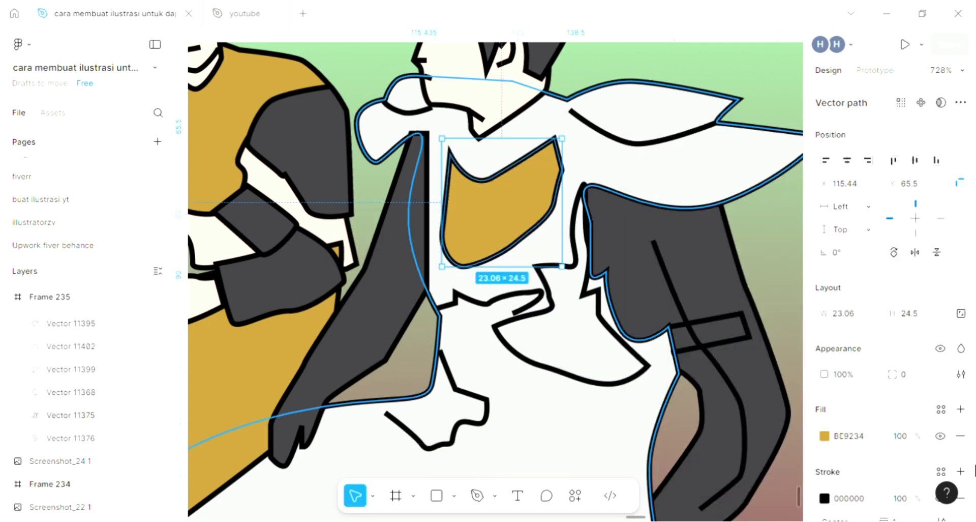
Add a fill to the flared cloth shape beside the second man's rear arm, using the mustard BE9234 sampled from his chest panel.
left_click(638, 375)
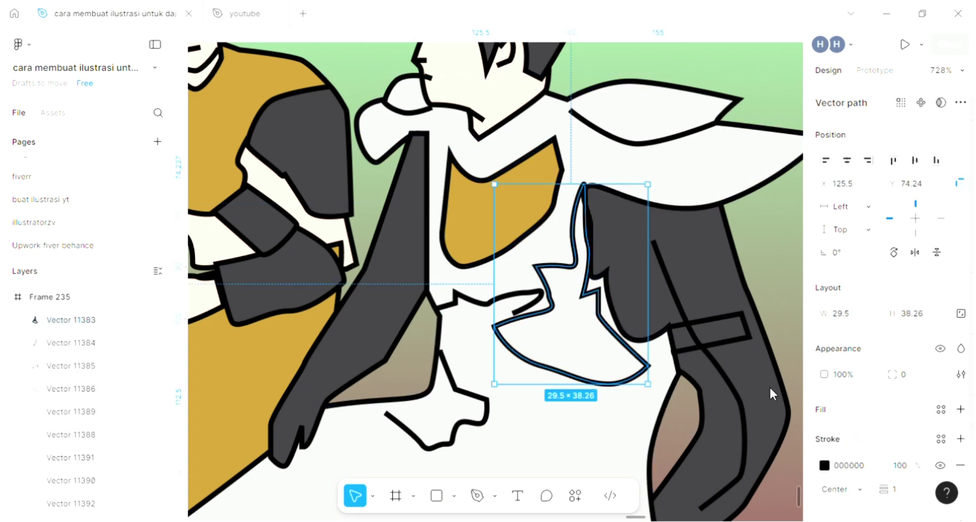
left_click(960, 409)
left_click(825, 436)
left_click(652, 362)
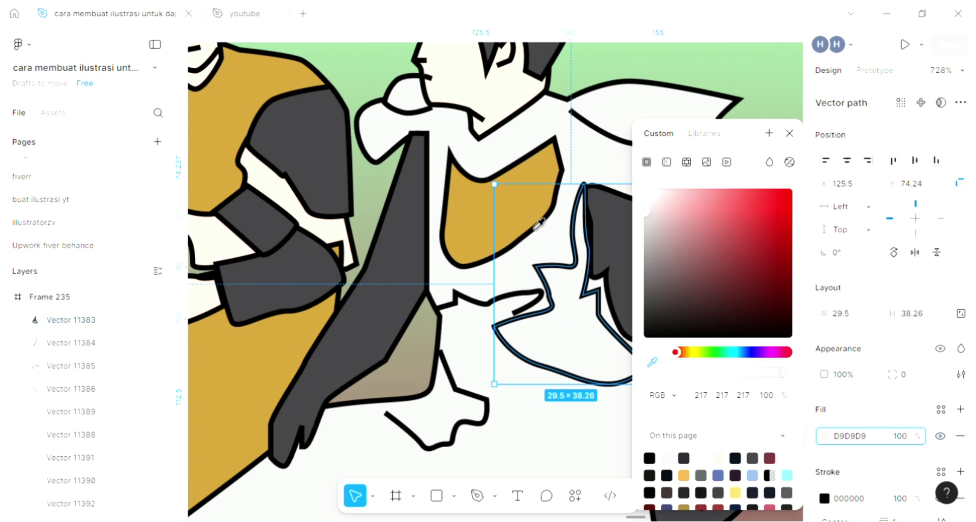
left_click(509, 218)
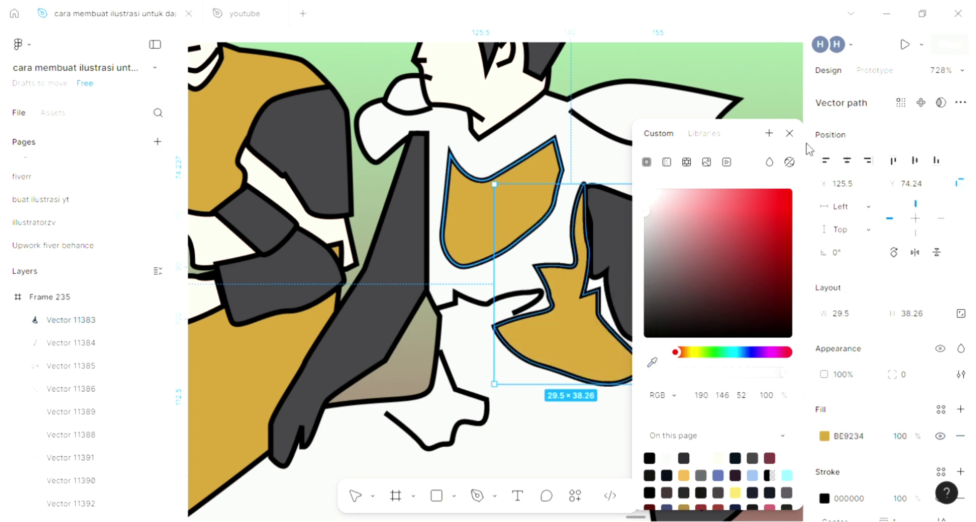
left_click(586, 366)
scroll(588, 366, "down", 5)
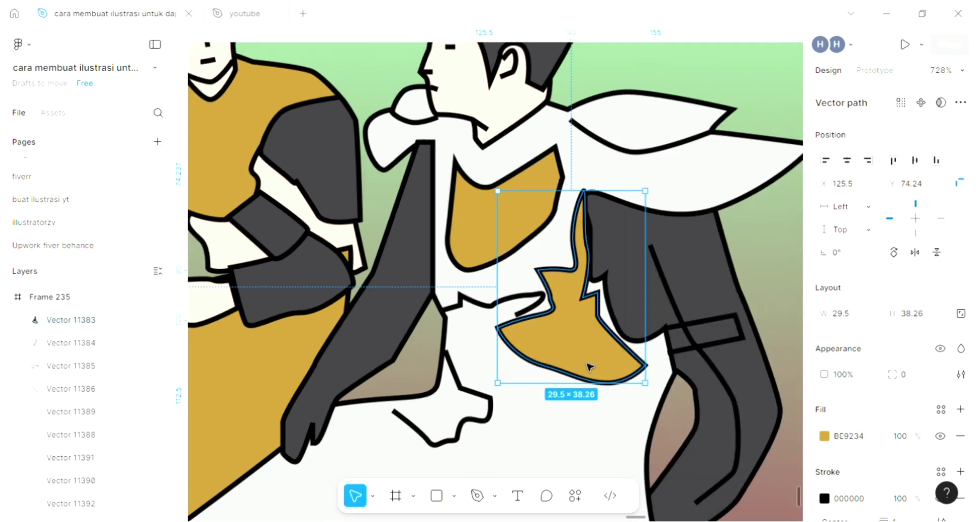
scroll(595, 379, "down", 2)
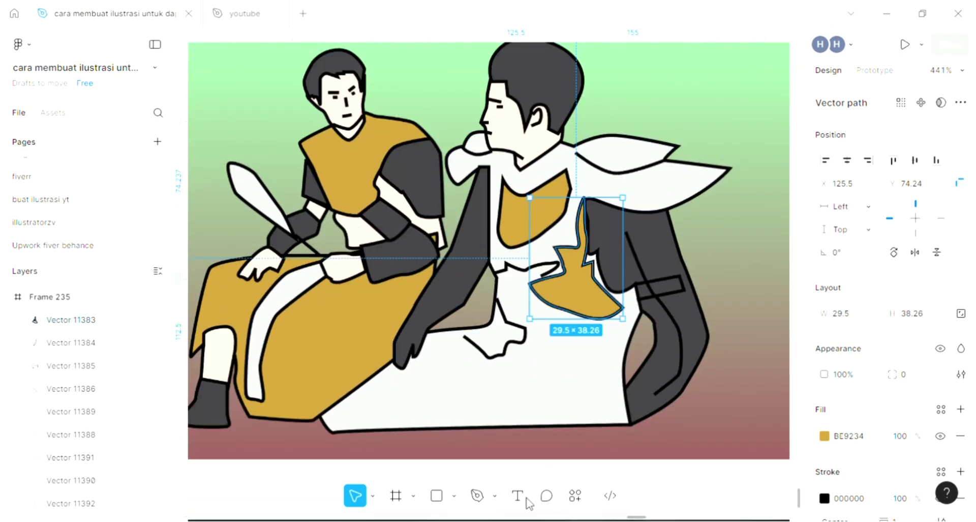
key("Escape")
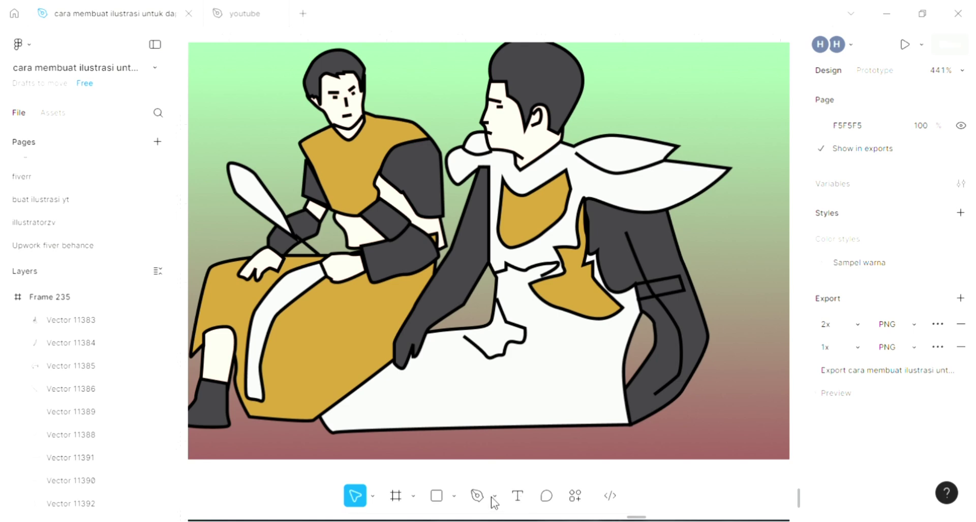
Draw an open, curving fold line about 24 × 19 on the second man's robe below the flared cloth shape with the Pen.
left_click(478, 496)
scroll(407, 400, "up", 2)
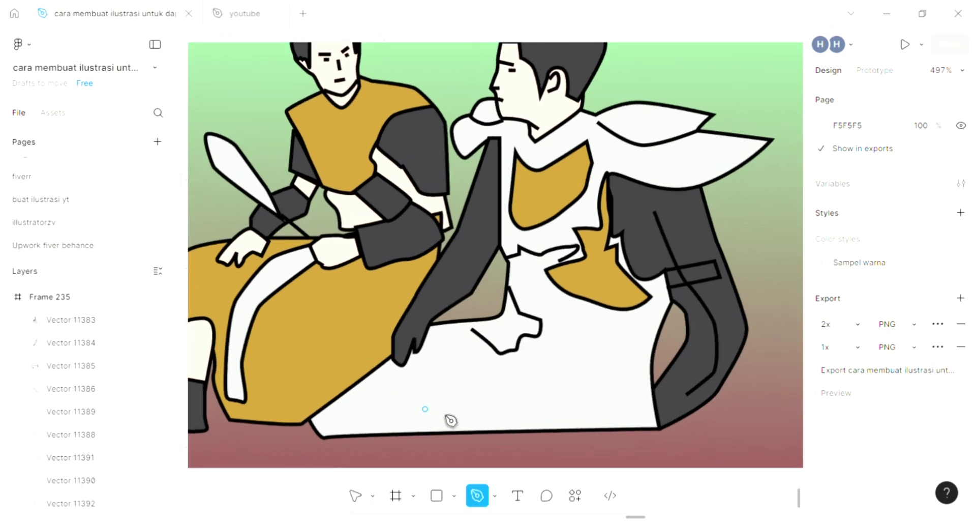
left_click(651, 324)
left_click_drag(596, 349, 626, 359)
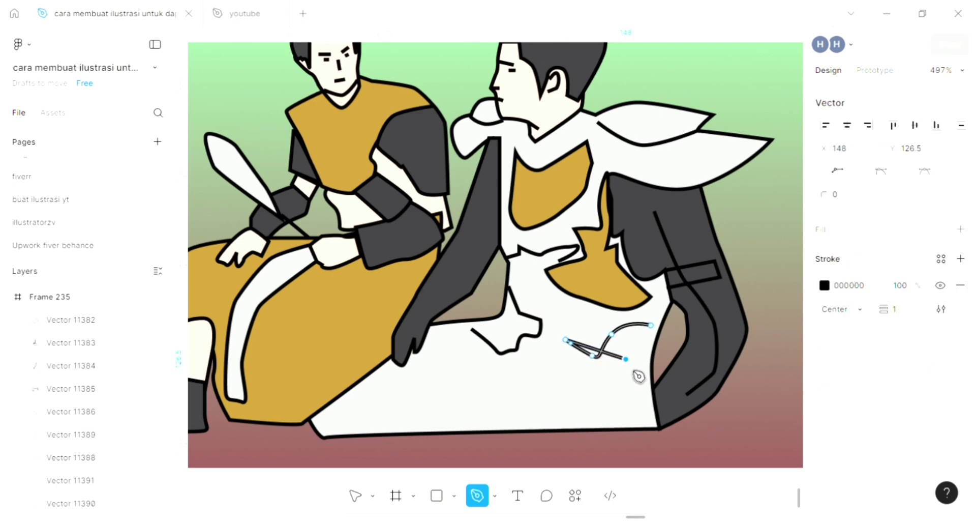
left_click(633, 388)
left_click(593, 375)
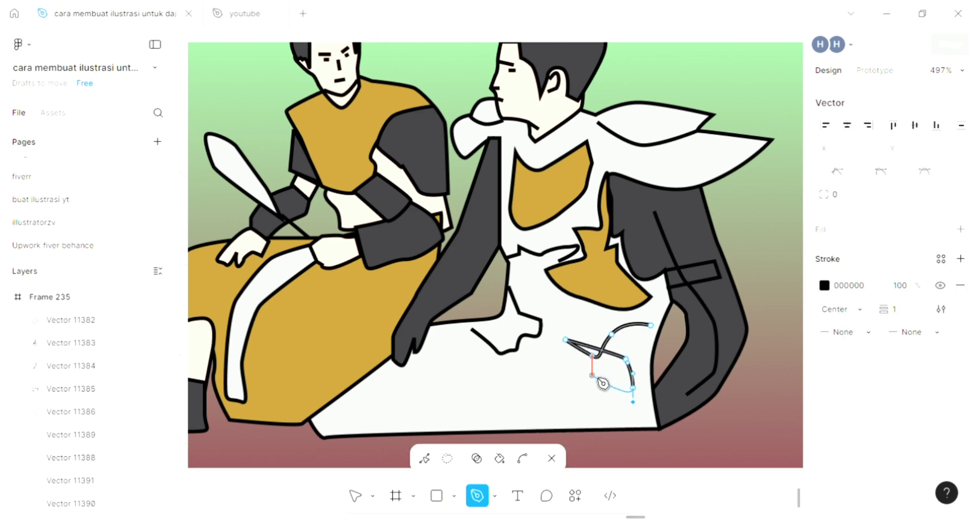
key("Escape")
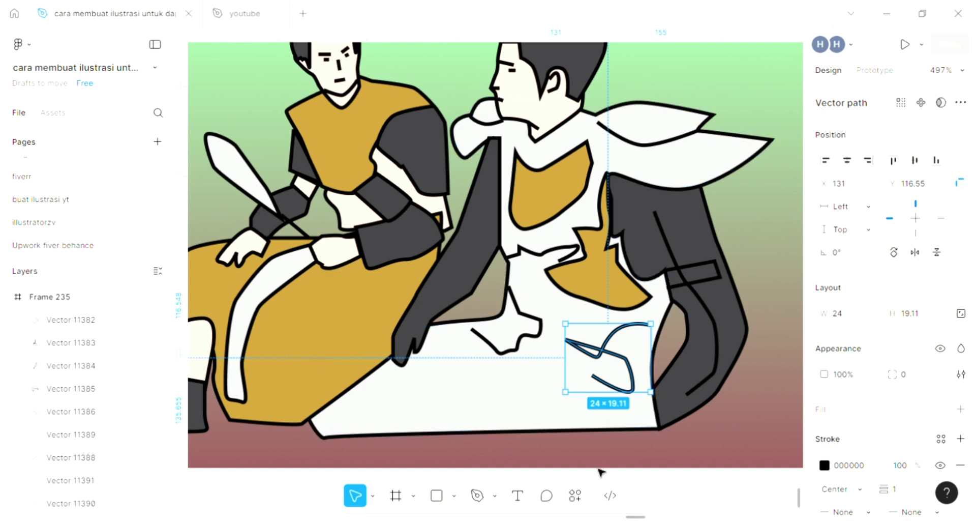
left_click(600, 472)
Draw a closed, pointed zigzag panel on the lower front of the second man's white robe with the Pen.
key("p")
left_click(342, 411)
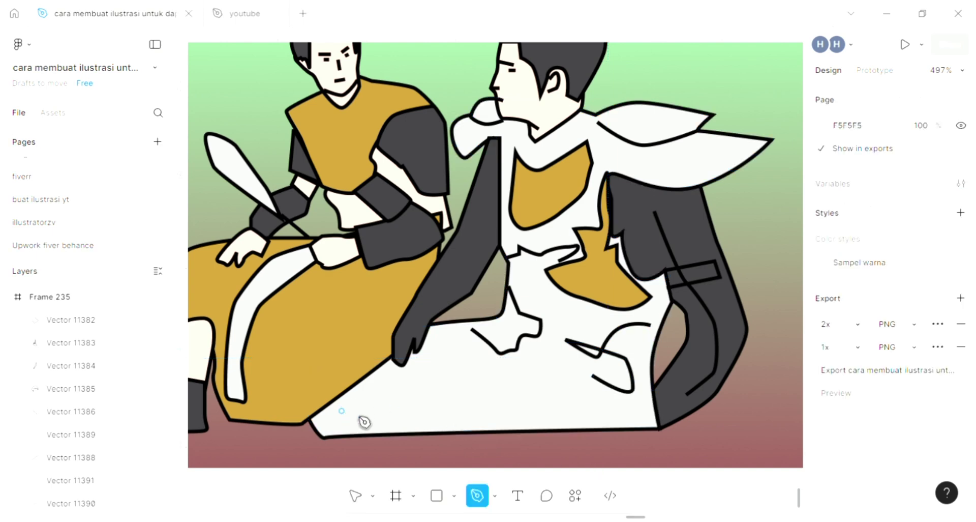
left_click(408, 420)
left_click(523, 407)
left_click(440, 385)
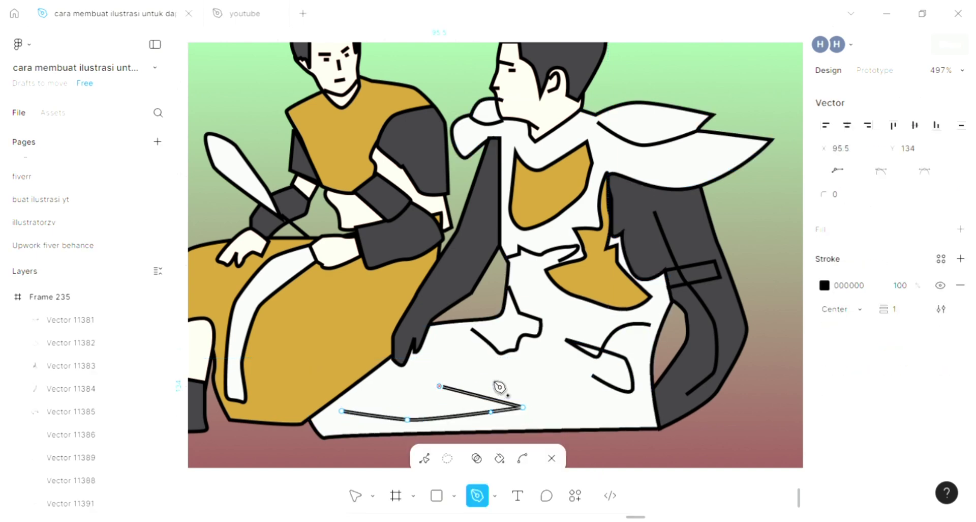
left_click(491, 379)
left_click(463, 341)
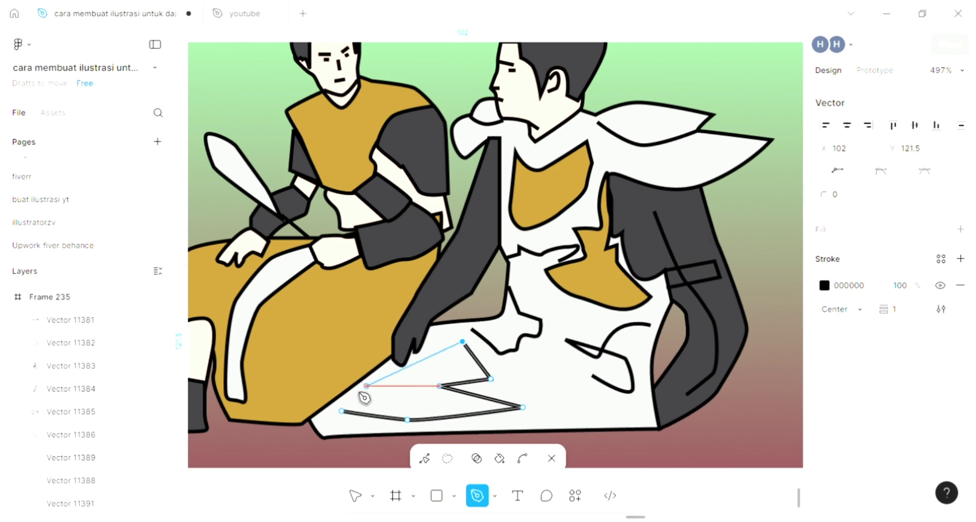
left_click(342, 410)
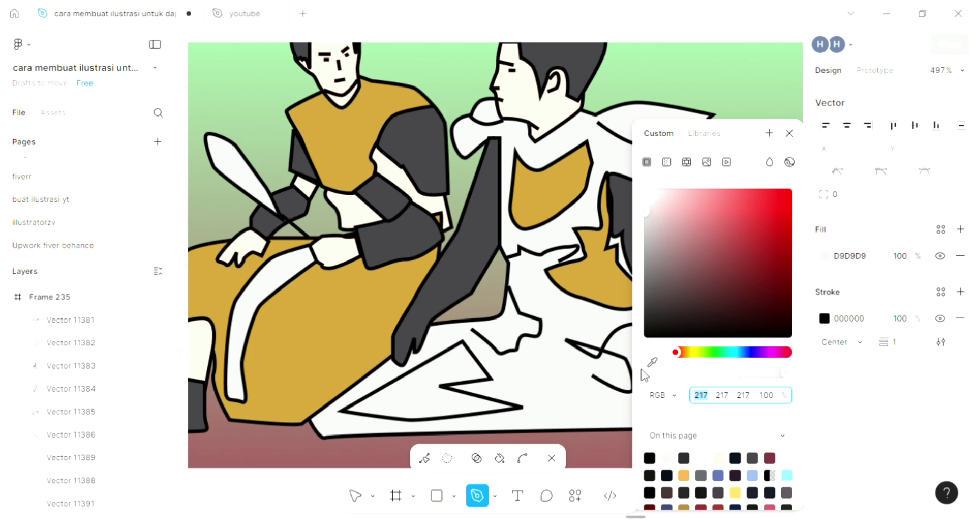
Fill the zigzag panel with the mustard BE9234 sampled from the first man's robe and finish editing the path.
scroll(626, 374, "left", 3)
left_click(652, 362)
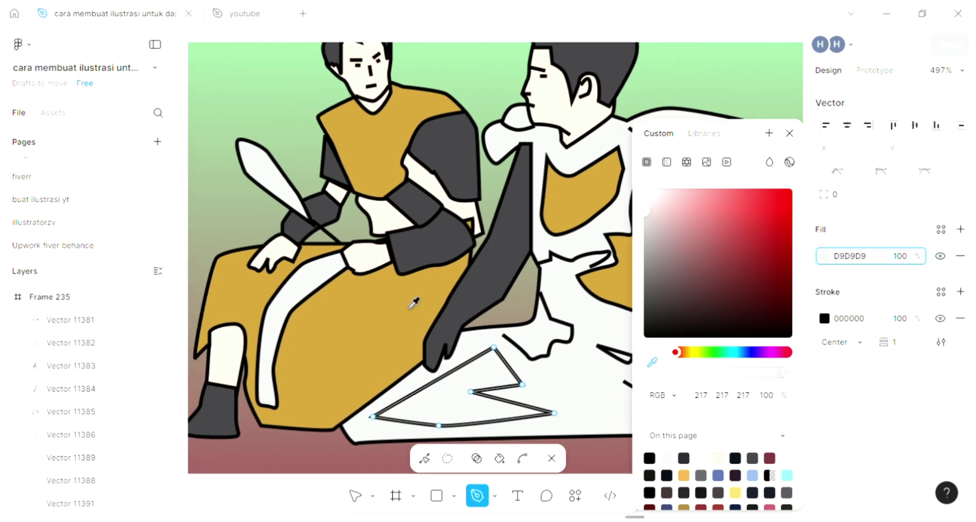
left_click(434, 322)
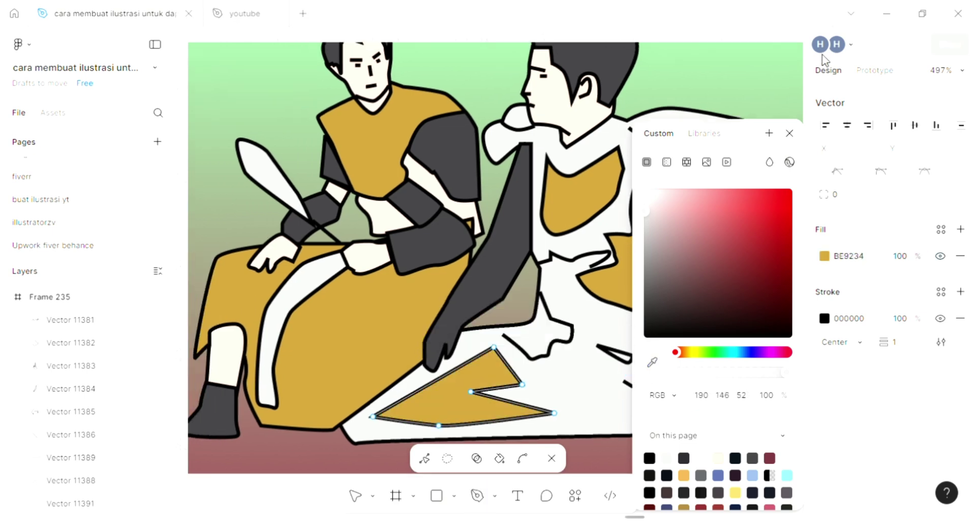
left_click(791, 133)
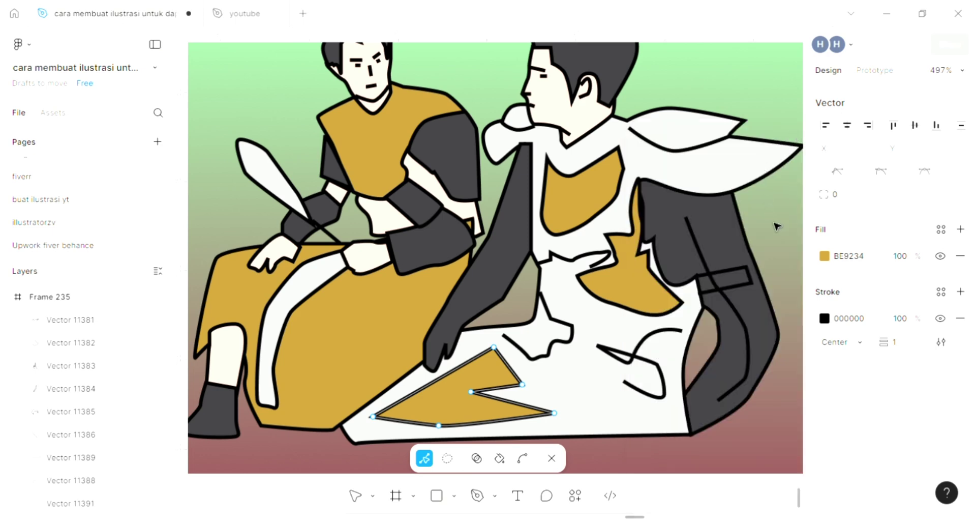
key("Escape")
key("Escape")
Draw an open zigzag fold line across the first man's mustard robe between the white sash and the second man's hand.
scroll(307, 381, "left", 1)
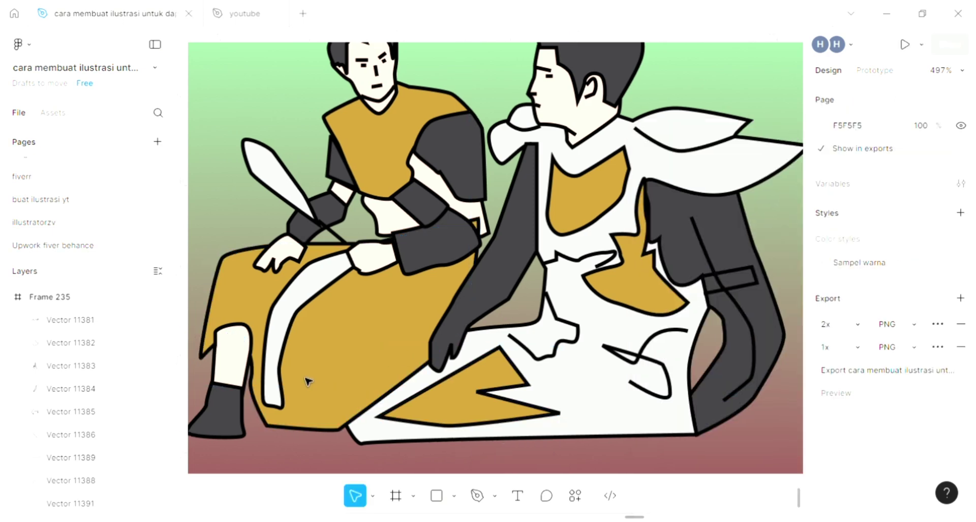
scroll(308, 381, "left", 3)
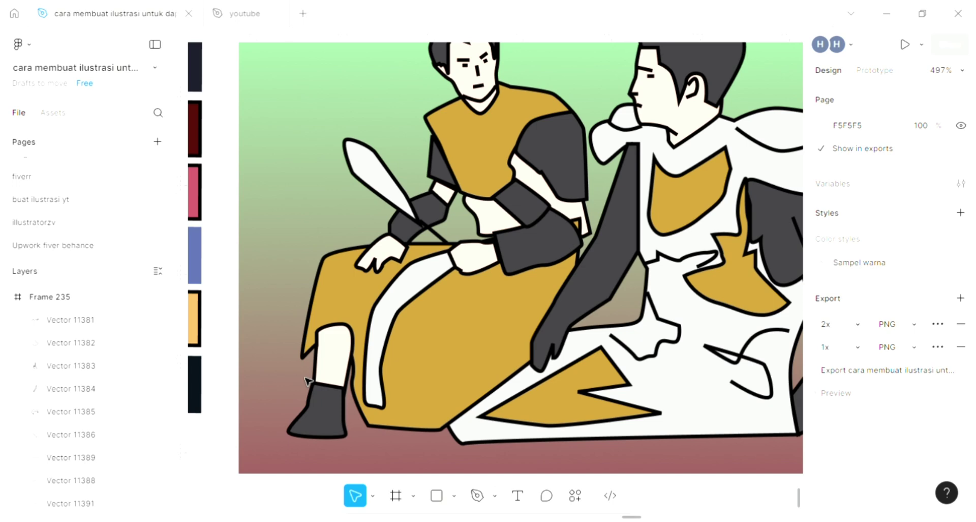
key("p")
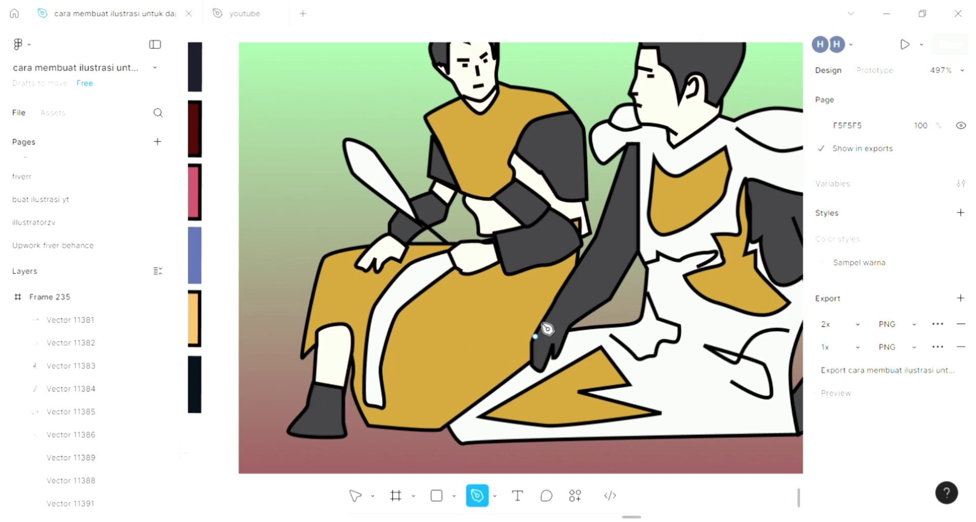
left_click_drag(431, 391, 435, 383)
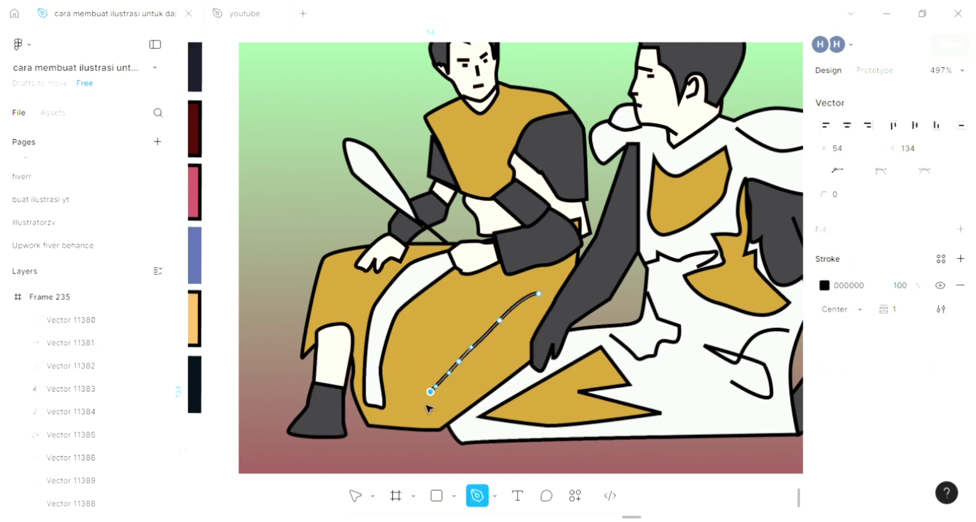
left_click(459, 320)
left_click(395, 374)
left_click(436, 294)
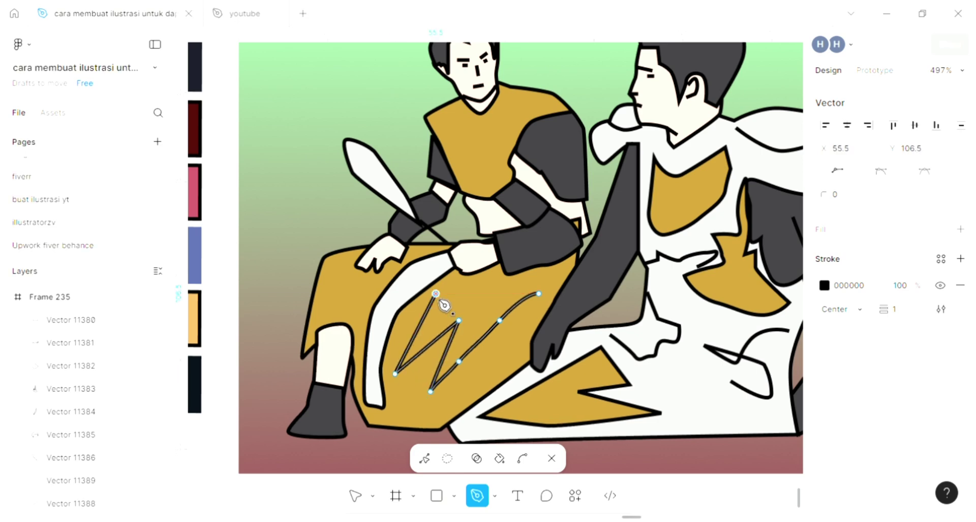
key("Escape")
key("Escape")
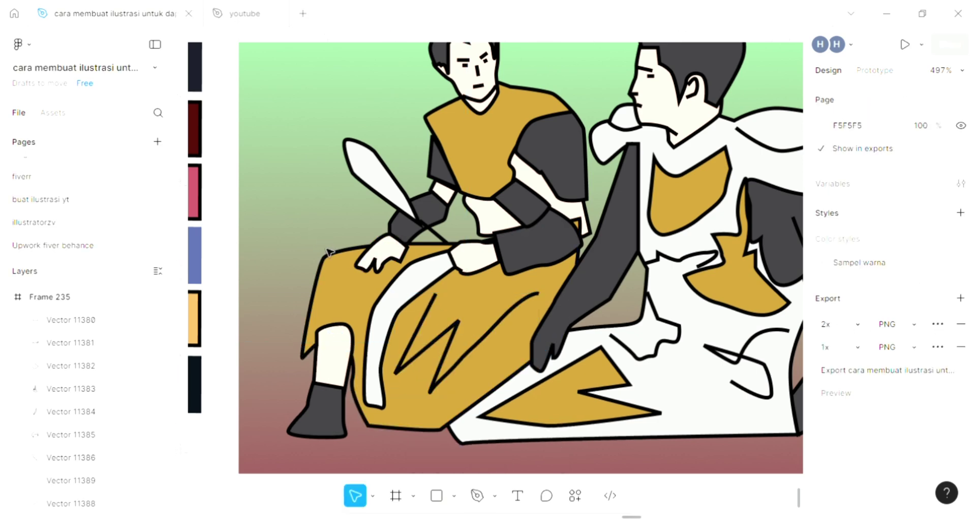
scroll(328, 252, "down", 1)
scroll(397, 270, "right", 5)
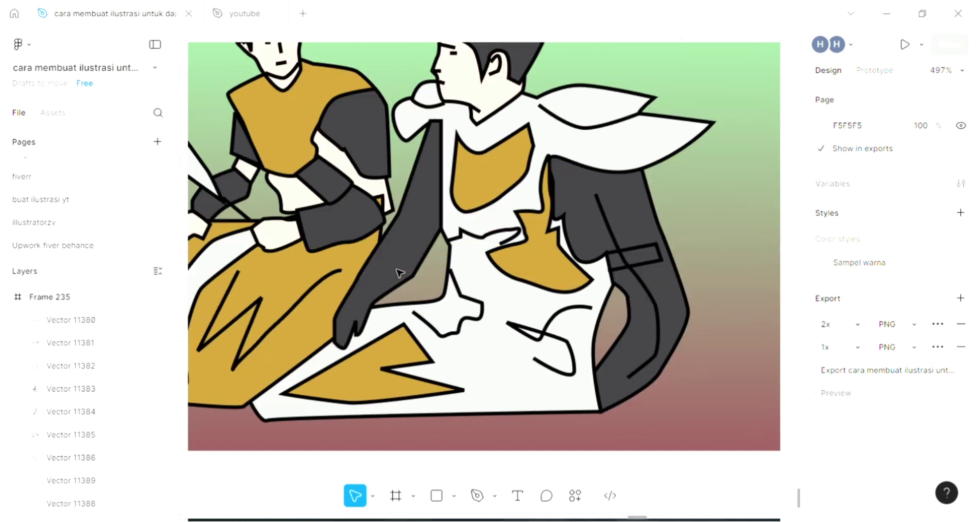
Draw an open, gently curving fold line about 19 × 36 along the second man's dark front sleeve with the Pen.
scroll(400, 273, "up", 1)
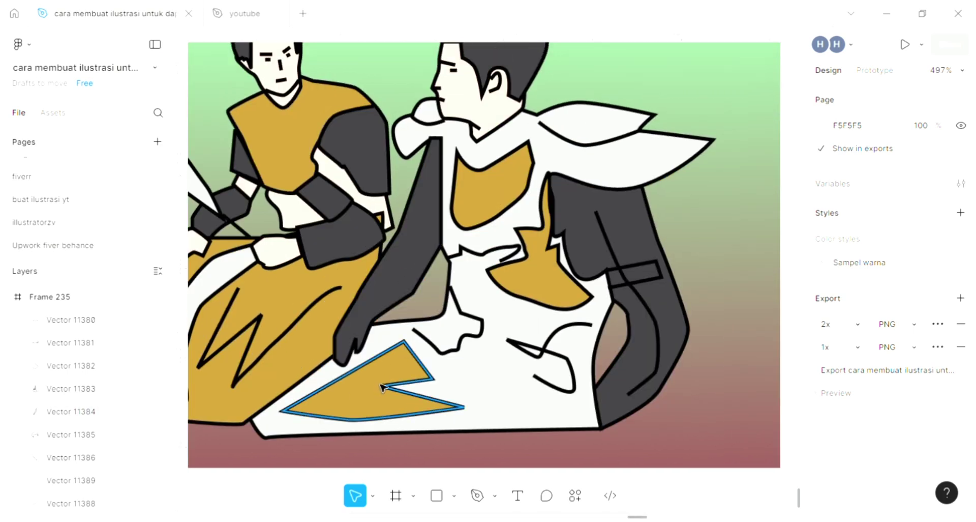
left_click(483, 496)
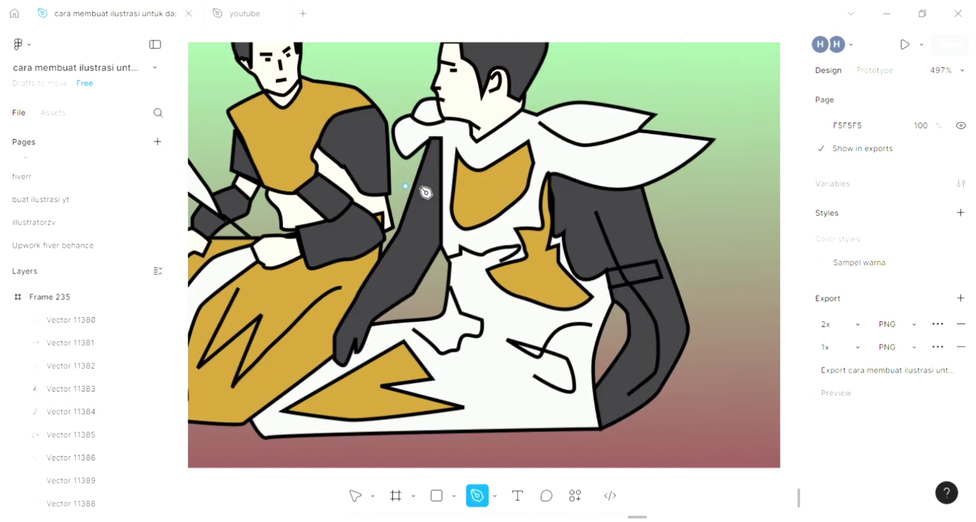
scroll(425, 192, "up", 3)
left_click(435, 174)
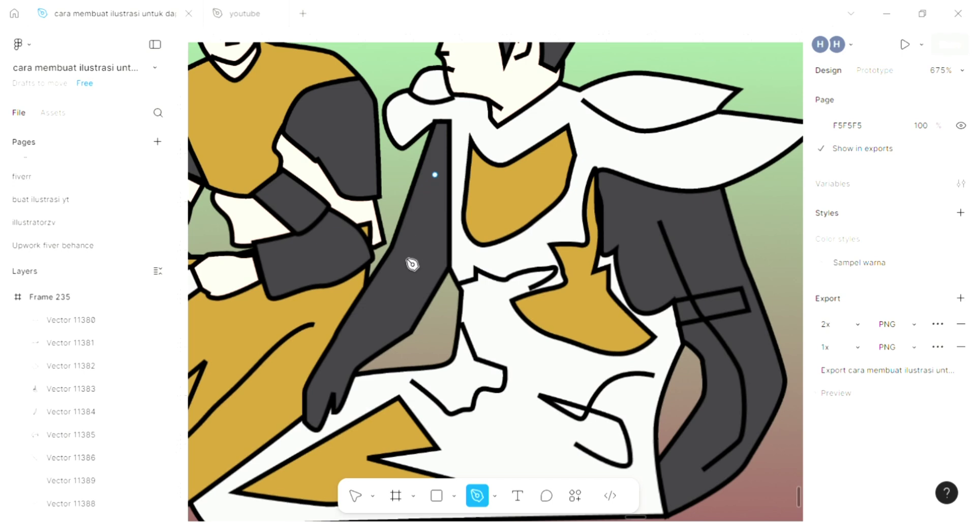
left_click(344, 349)
key("Escape")
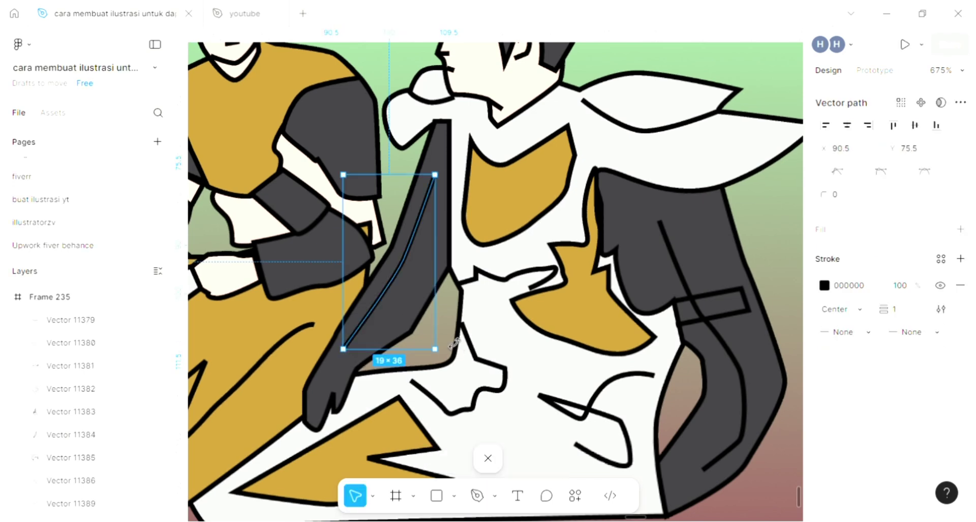
key("Escape")
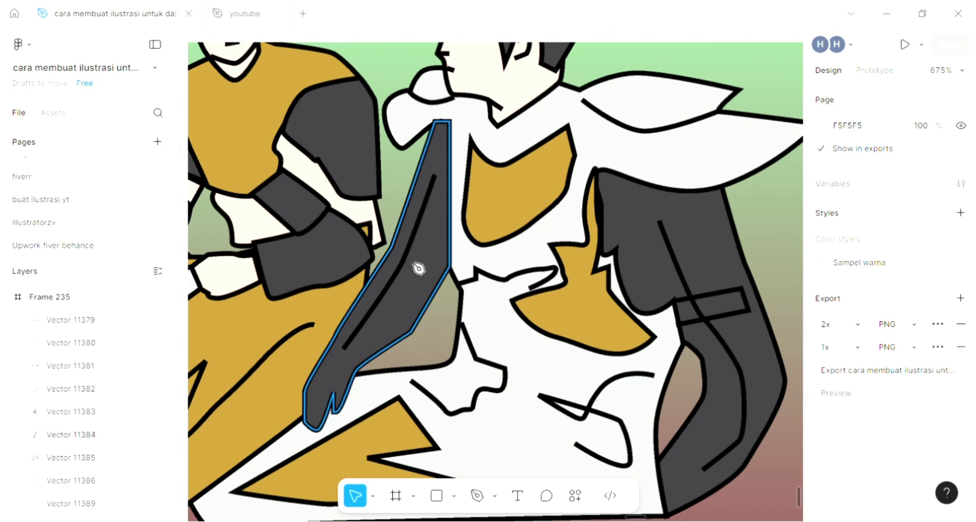
Draw a narrow, closed slanted band across the middle of the second man's dark front sleeve with the Pen.
key("p")
left_click(414, 216)
left_click(406, 218)
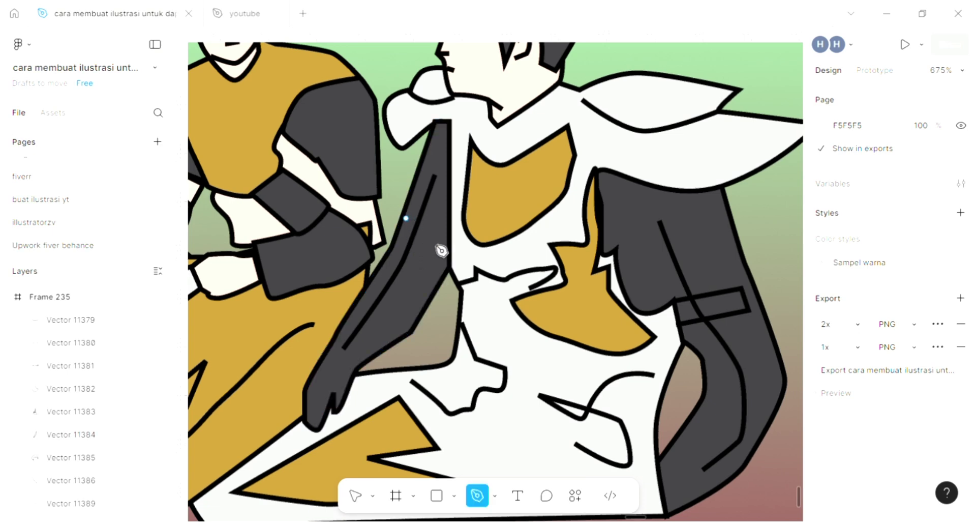
left_click(435, 242)
left_click(446, 250)
left_click(439, 266)
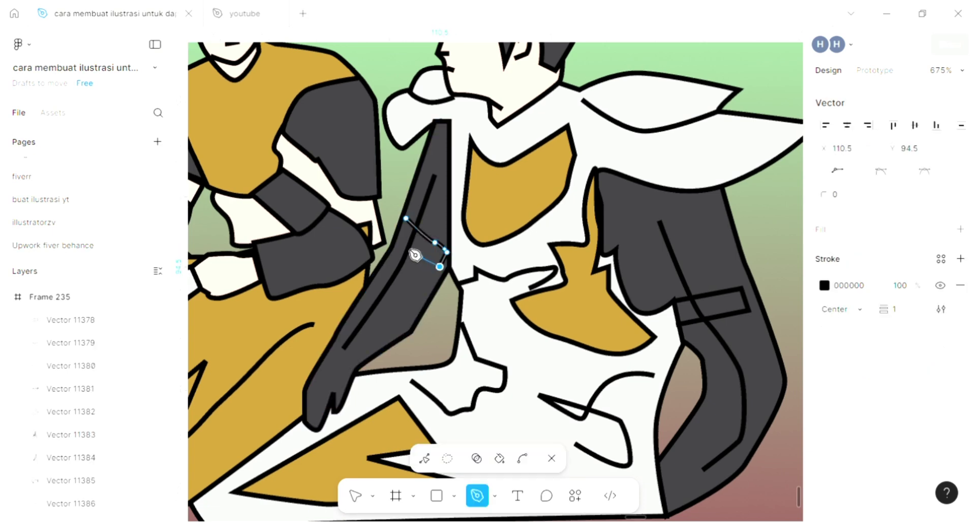
left_click(401, 237)
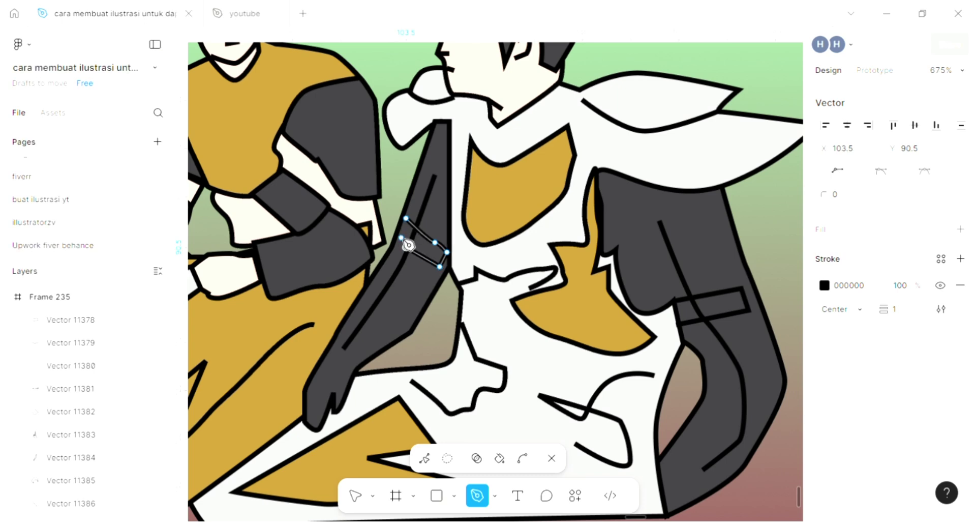
left_click(406, 219)
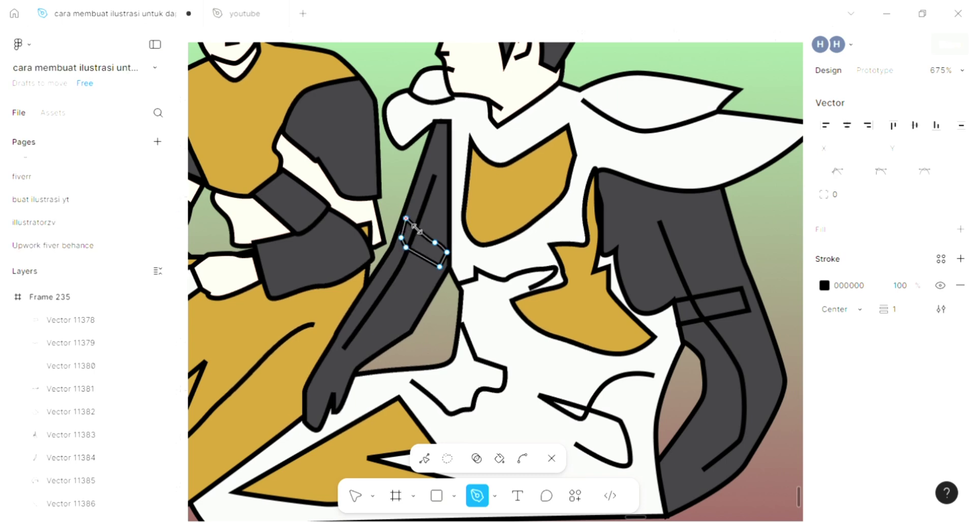
key("Escape")
key("Escape")
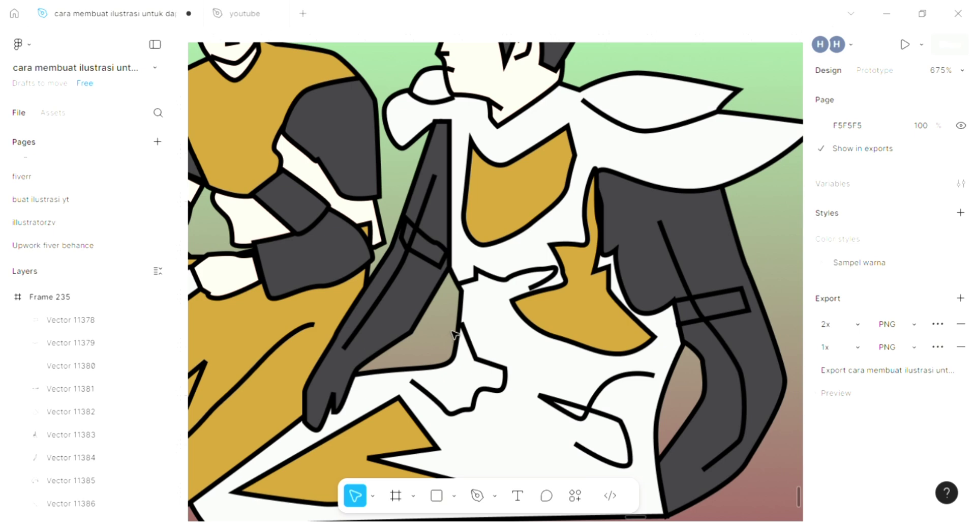
Draw an open, wavy vertical fold line about 5 × 28 on the second man's lower white robe with the Pen.
scroll(454, 333, "down", 5)
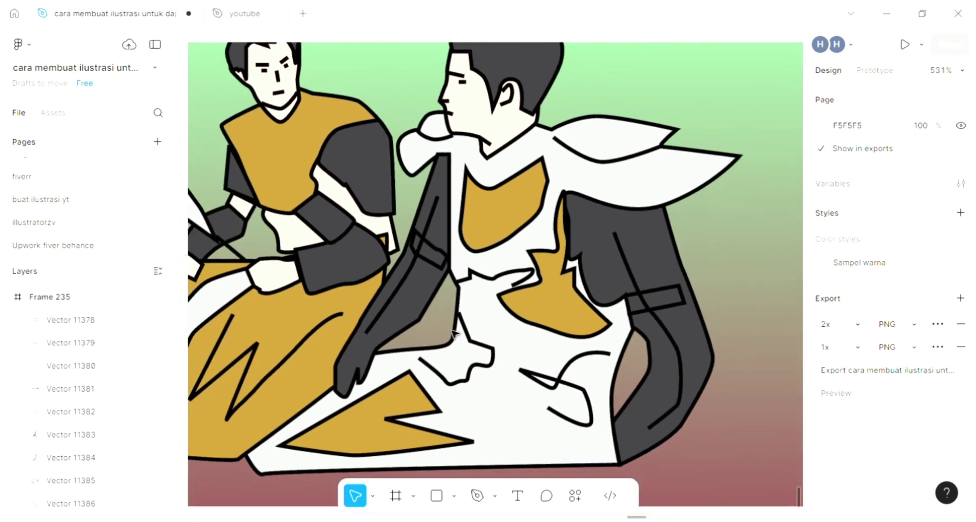
left_click(477, 496)
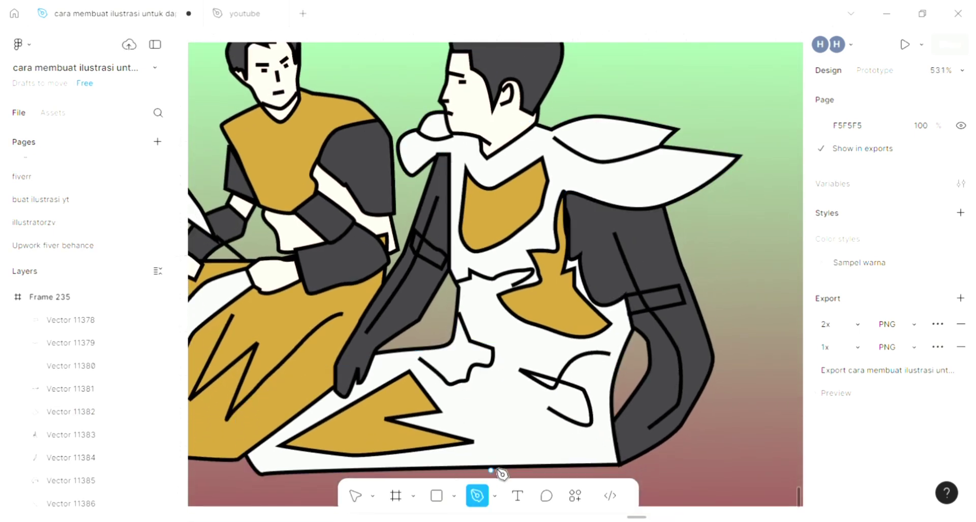
left_click_drag(488, 449, 508, 342)
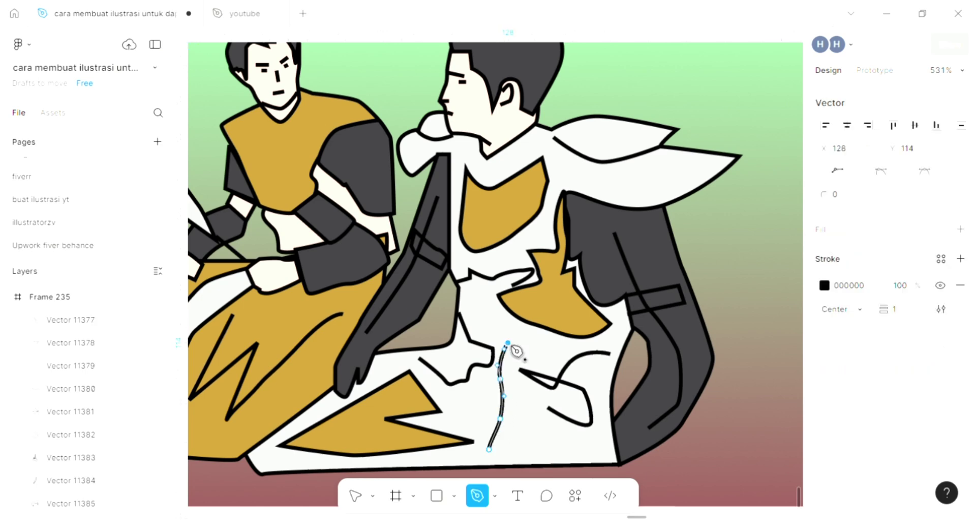
key("Escape")
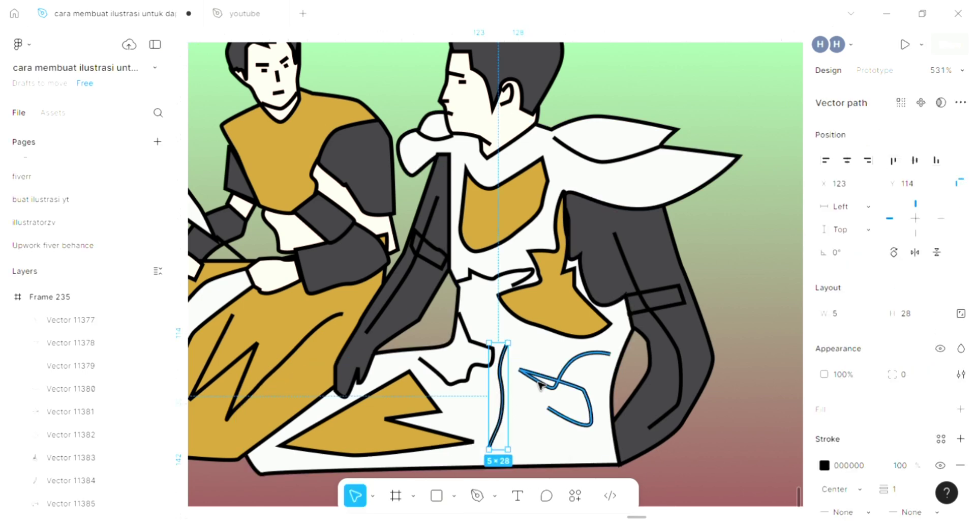
Draw an open V-shaped line about 15 × 9.5 on the second man's mustard chest panel with the Pen.
scroll(545, 389, "down", 3)
scroll(546, 389, "left", 3)
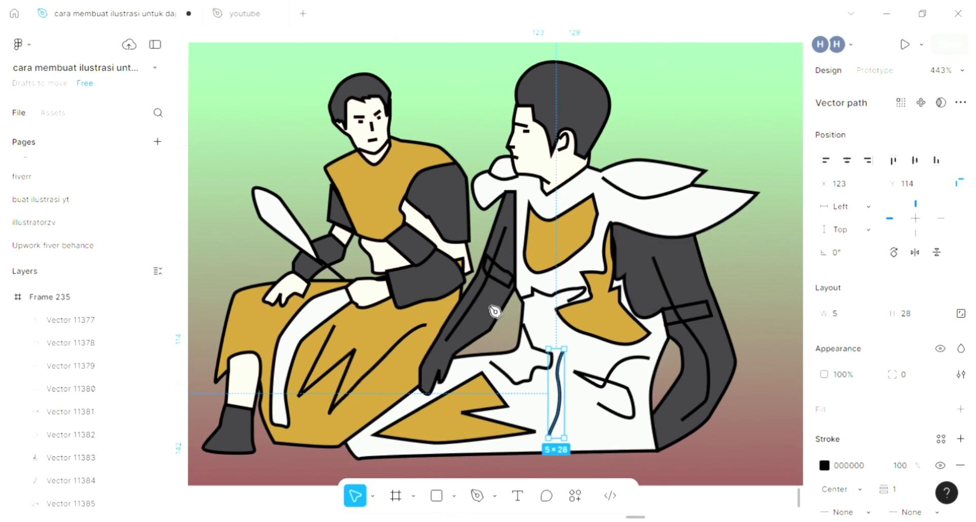
key("p")
left_click(550, 244)
left_click(534, 214)
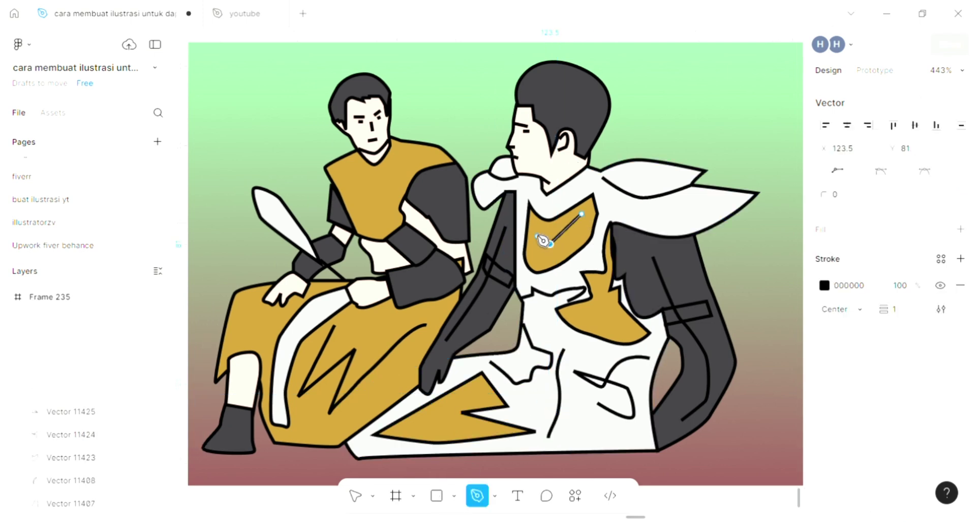
key("Escape")
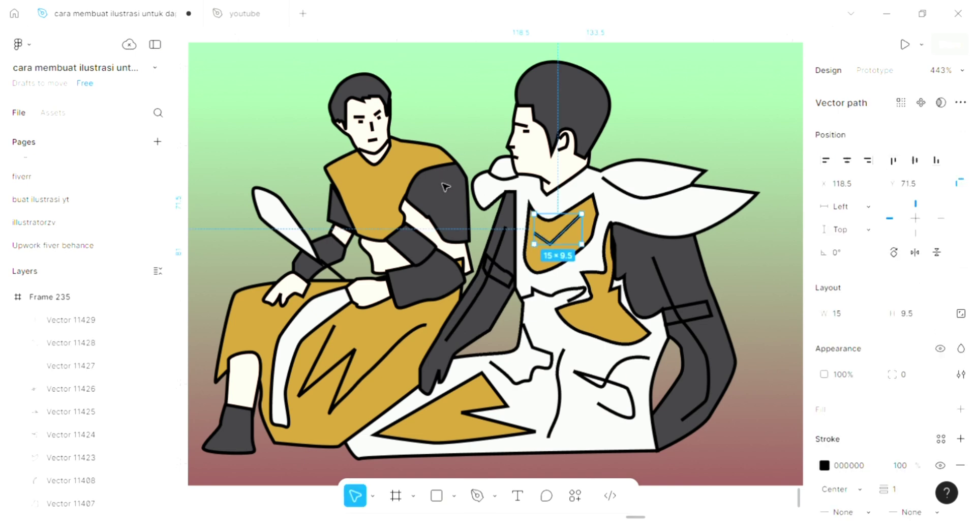
key("Escape")
Draw a small, jagged star-like emblem about 10.5 × 12 on the chest of the first man's mustard top with the Pen.
scroll(447, 191, "left", 5)
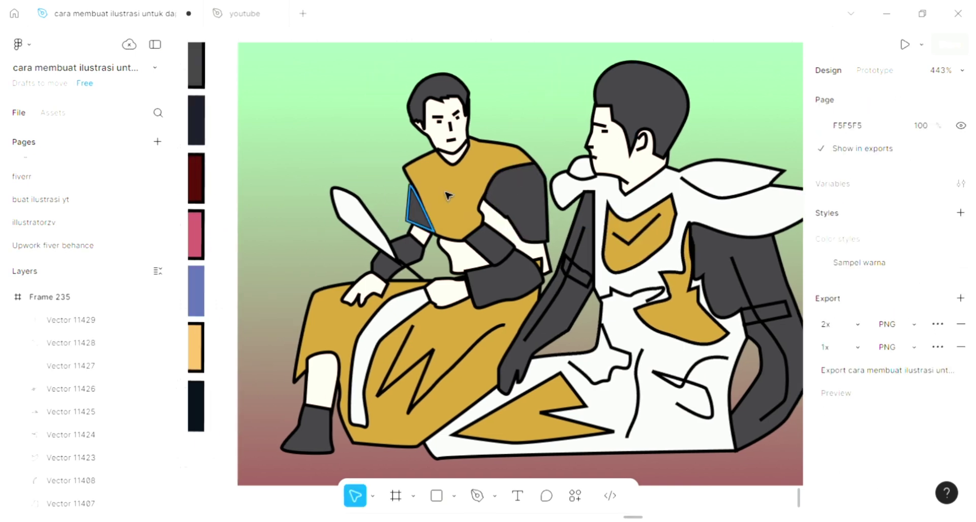
scroll(446, 195, "up", 2)
key("p")
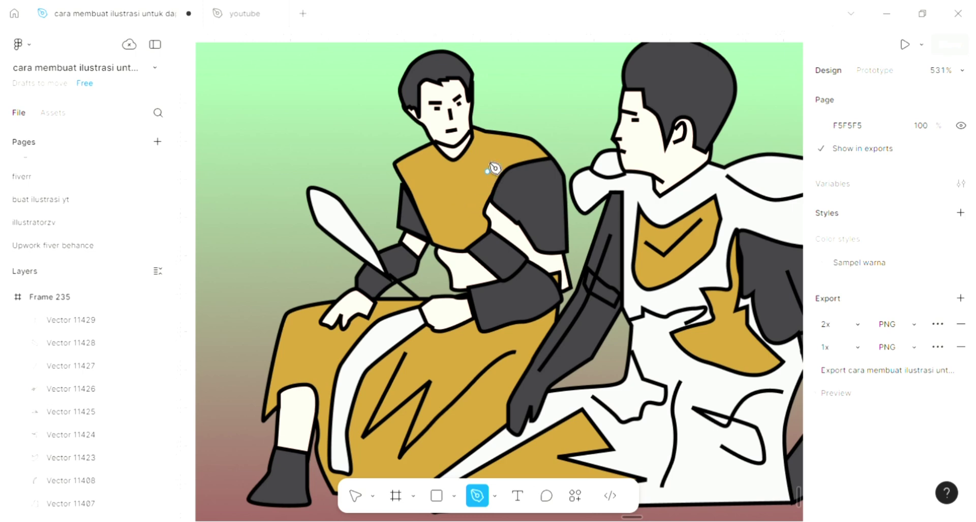
left_click(453, 174)
left_click(445, 188)
left_click(432, 194)
left_click(446, 200)
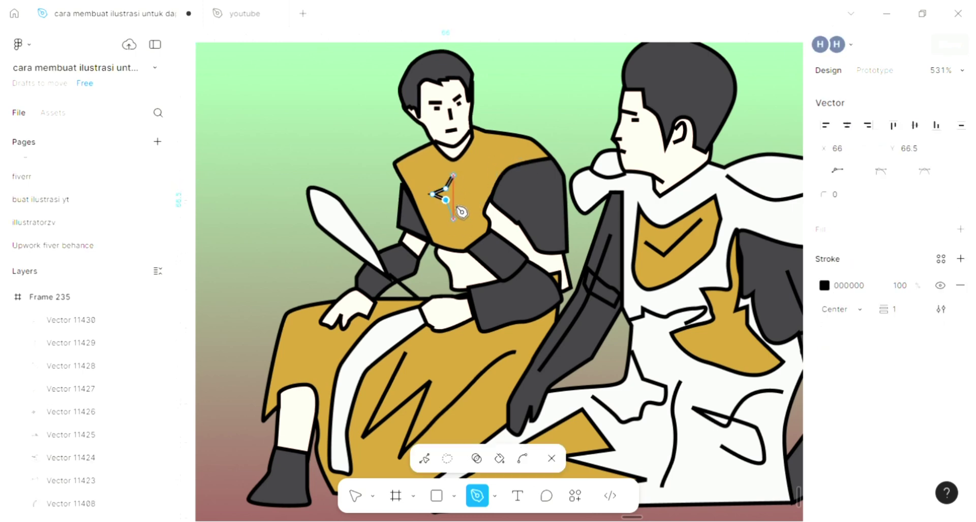
left_click(453, 220)
left_click(456, 205)
left_click(465, 215)
left_click(460, 196)
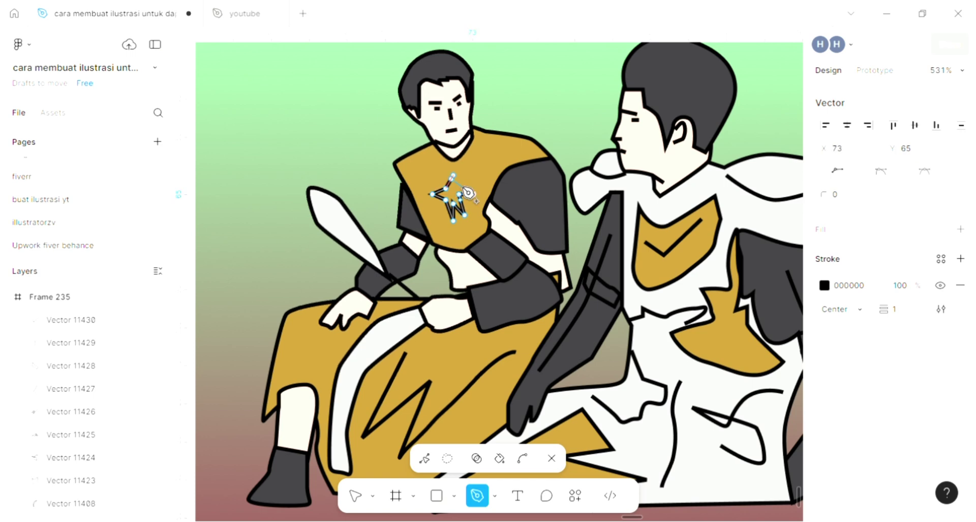
left_click(459, 184)
key("Escape")
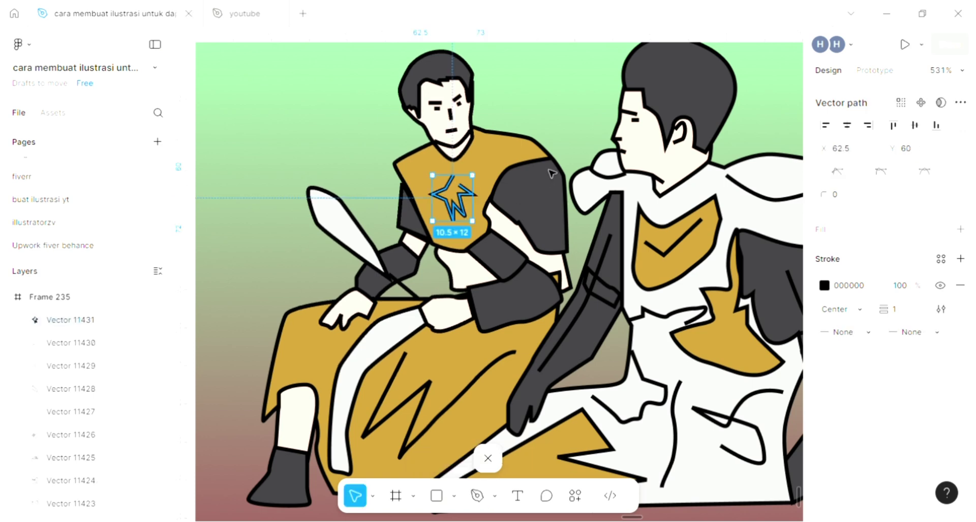
left_click(580, 103)
scroll(581, 103, "down", 2)
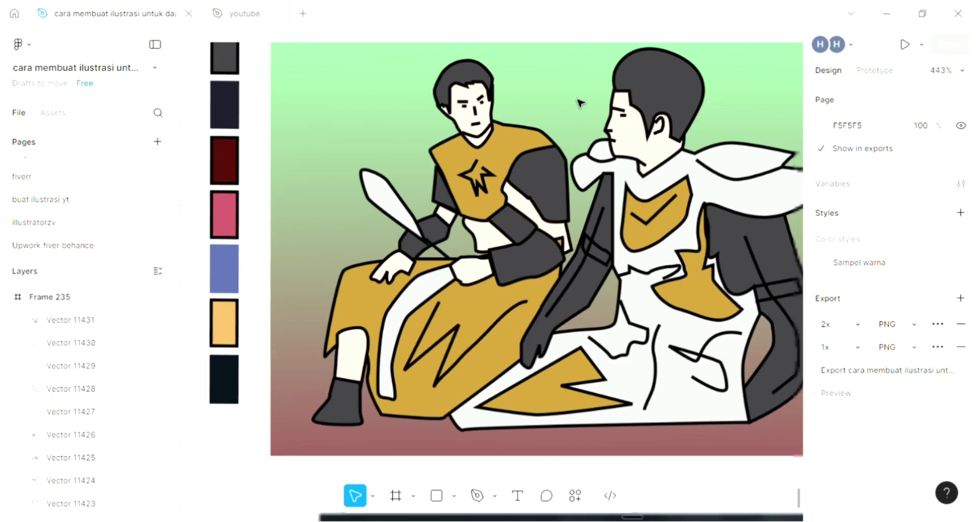
scroll(581, 103, "right", 2)
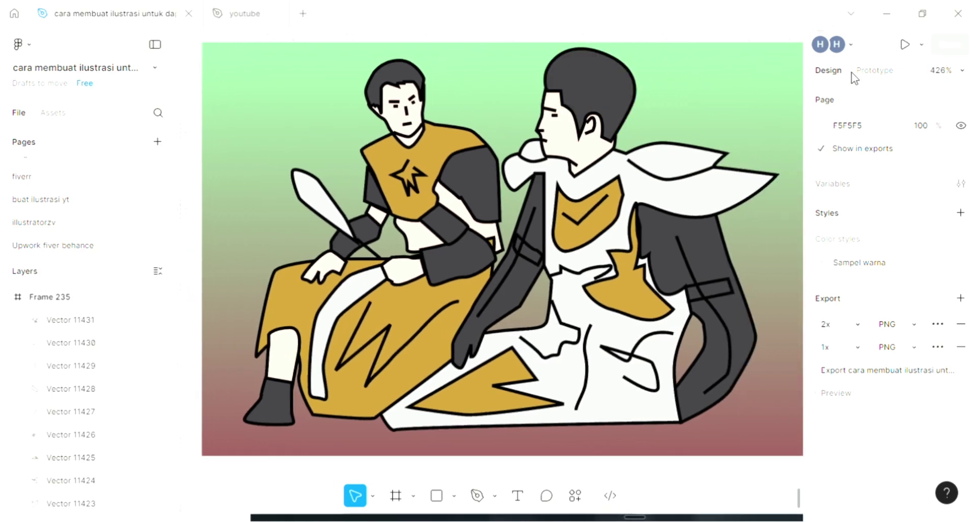